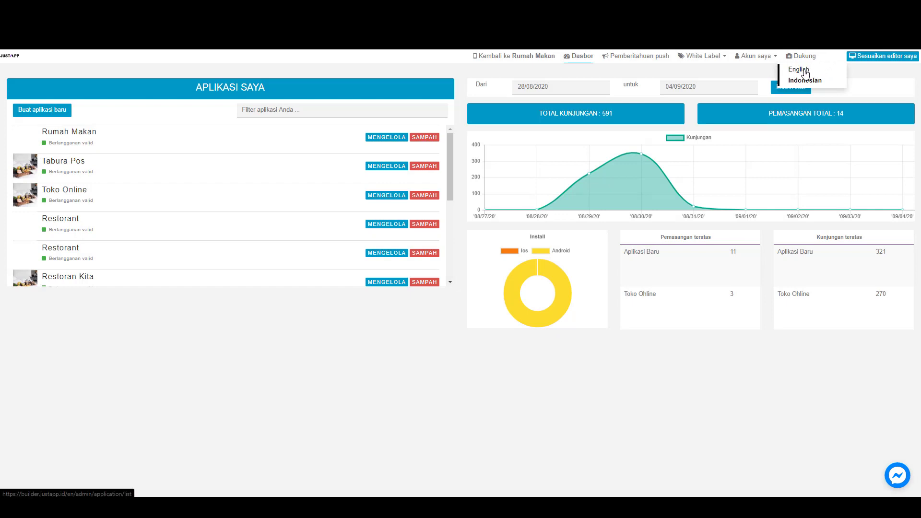
- Open the Rumah Makan app for management and apply the B&B template, accepting the replacement of its colours and background images
click(863, 81)
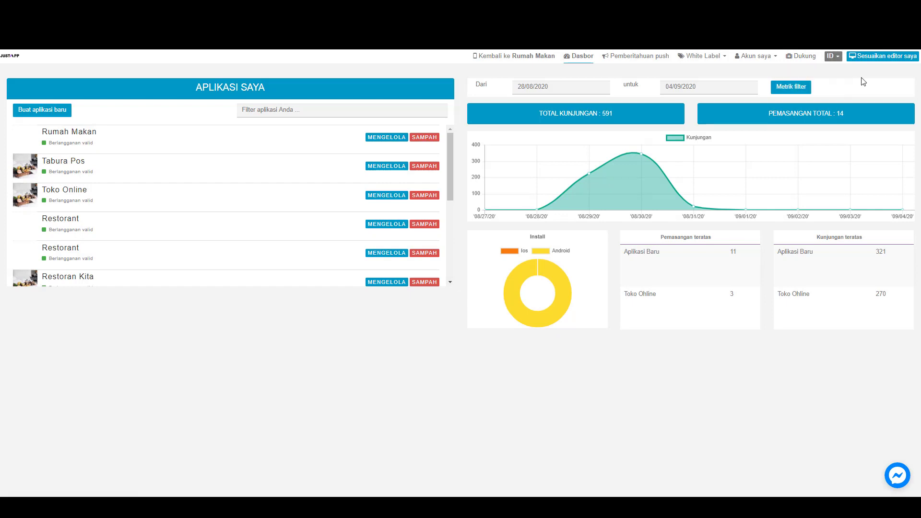
click(389, 140)
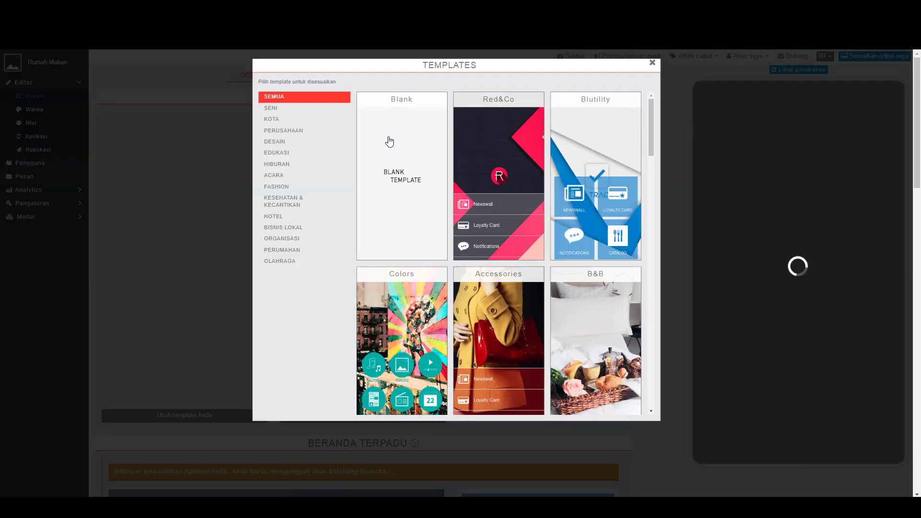
drag(653, 113, 652, 154)
click(609, 166)
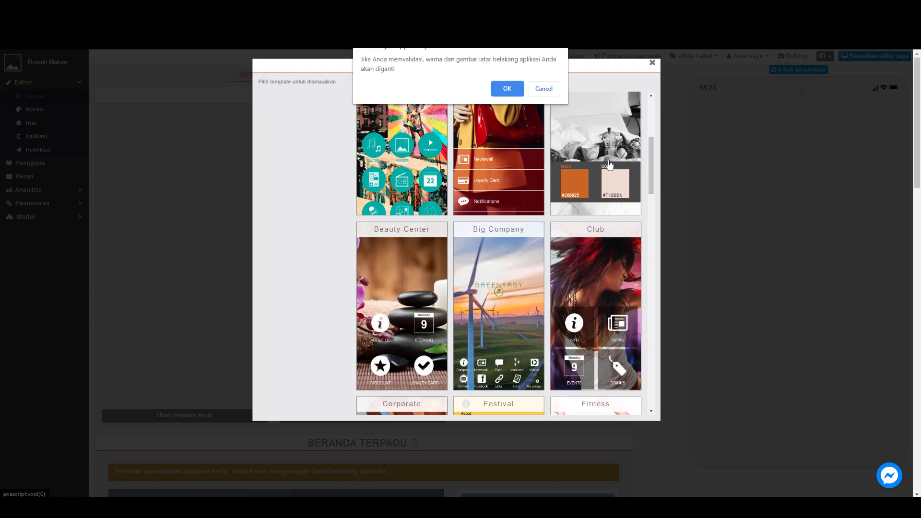
click(507, 88)
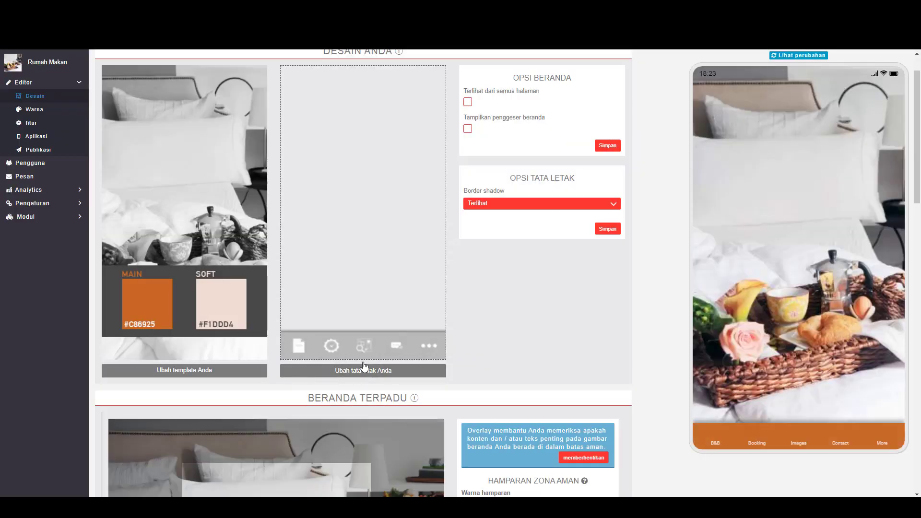
- Look through the available home page layouts in the layout chooser and close it without picking one
click(361, 371)
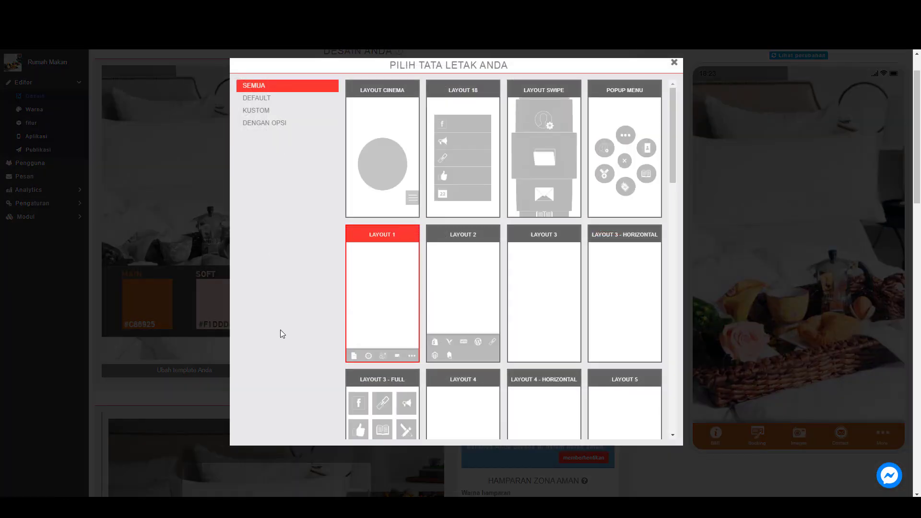
scroll(373, 277, down, 5)
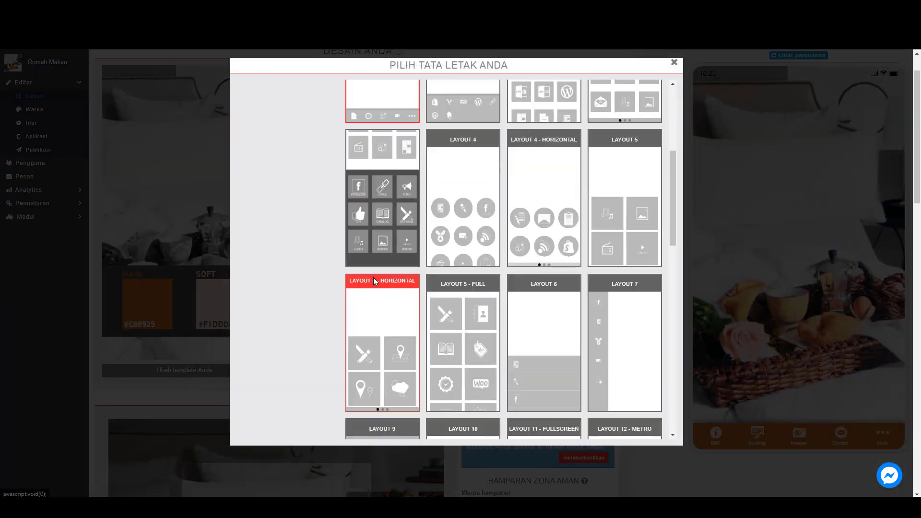
click(675, 63)
- Enable the home page option "Terlihat dari semua halaman" and save the home page options
scroll(475, 254, up, 2)
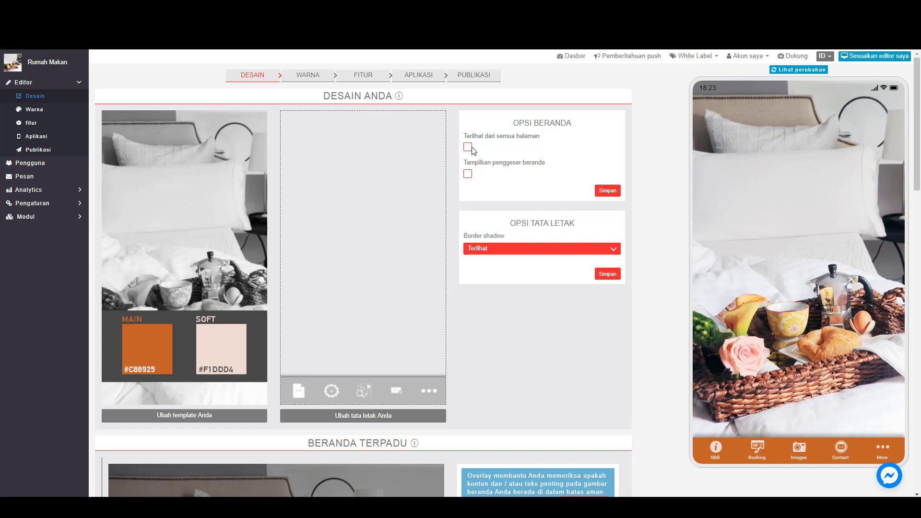
click(607, 190)
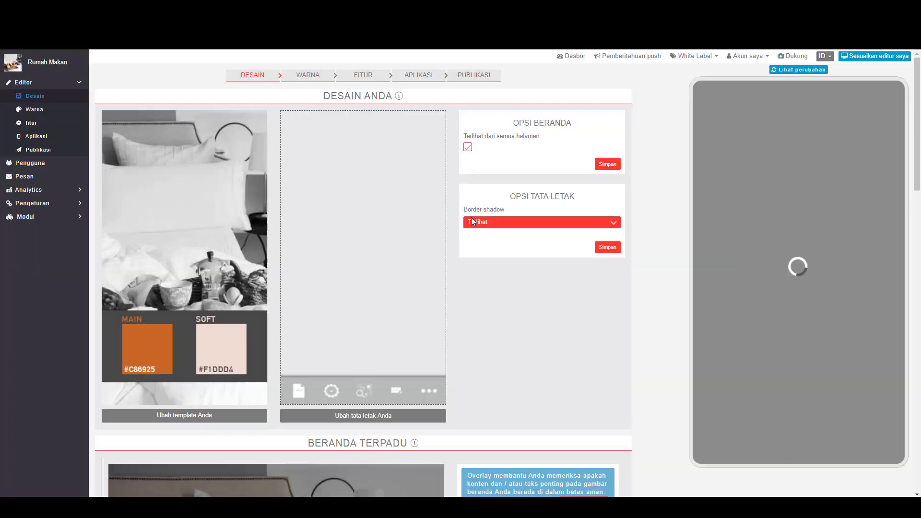
- Set the app's currency to IDR - Rp and its default locale to Bahasa Indonesia (id_ID) in the localisation settings
scroll(385, 240, down, 16)
click(342, 167)
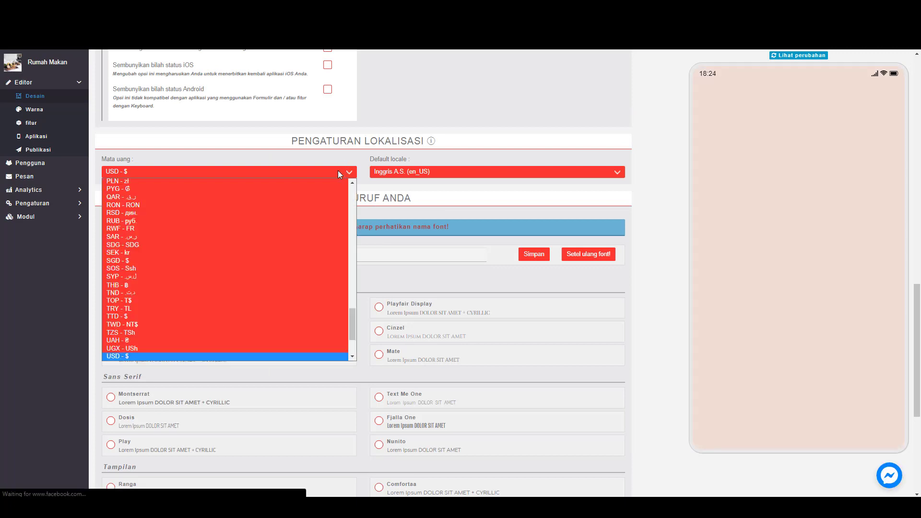
scroll(191, 251, down, 3)
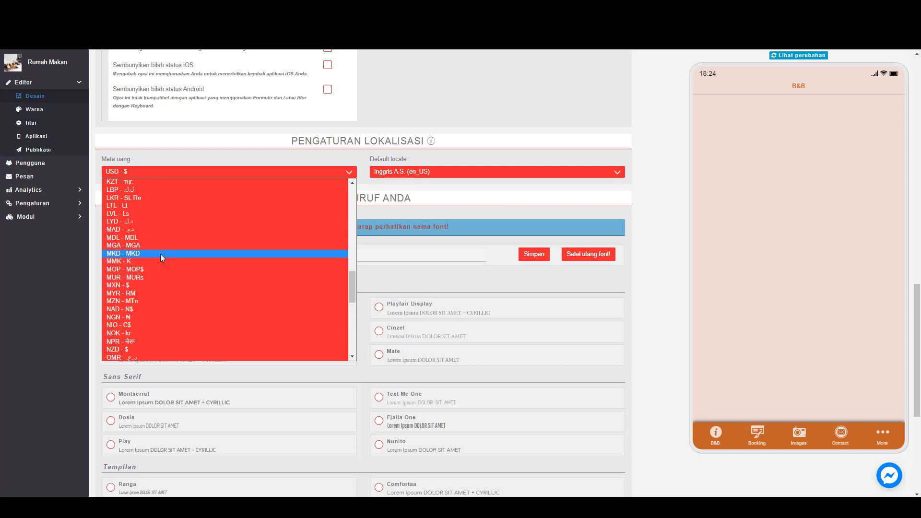
scroll(160, 252, up, 15)
click(122, 261)
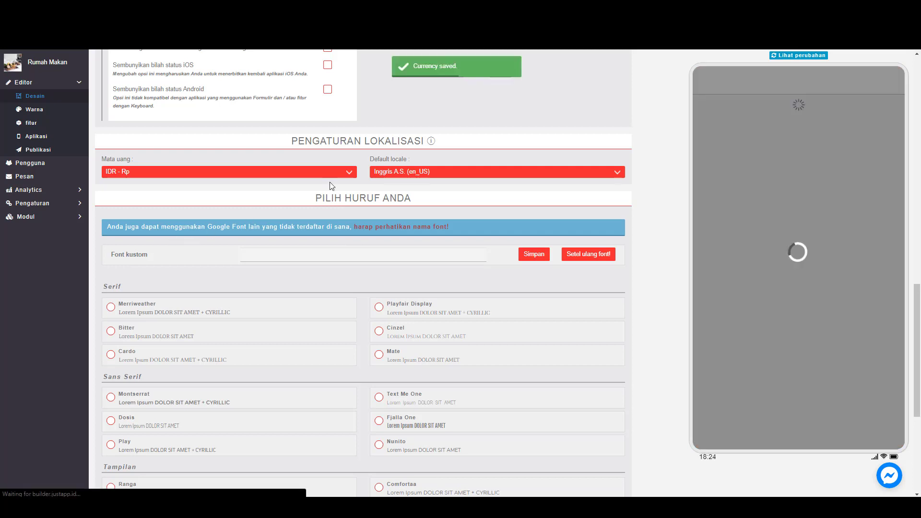
click(426, 168)
scroll(437, 234, down, 5)
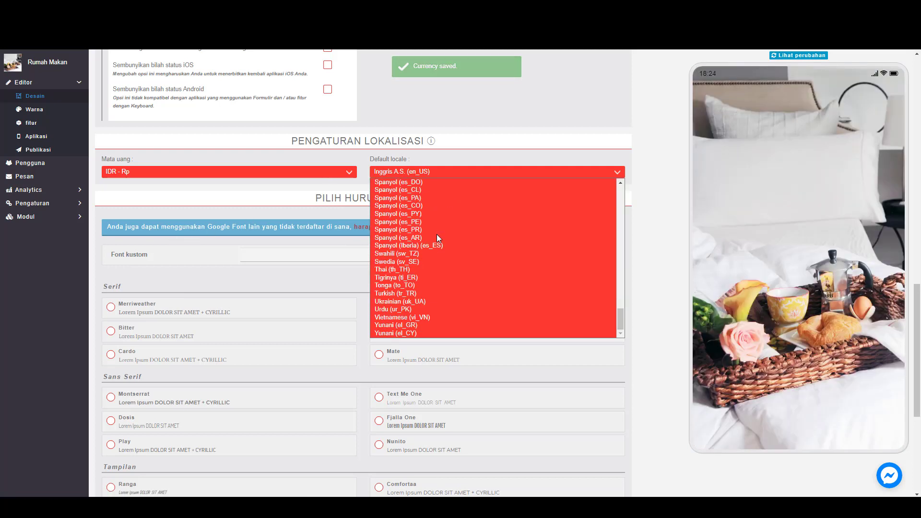
click(418, 267)
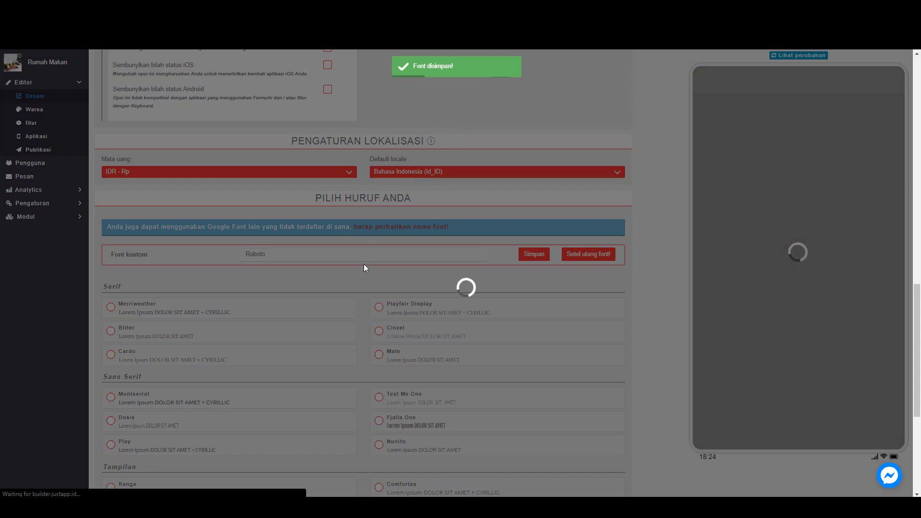
- Look over the design page and move on to the Warna (colour) stage of the app editor
scroll(365, 264, down, 5)
scroll(385, 252, up, 6)
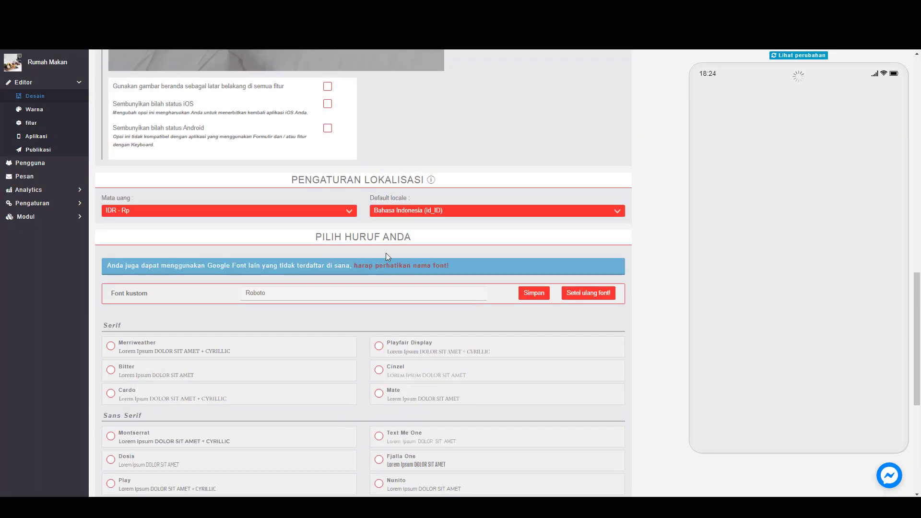
scroll(405, 224, up, 10)
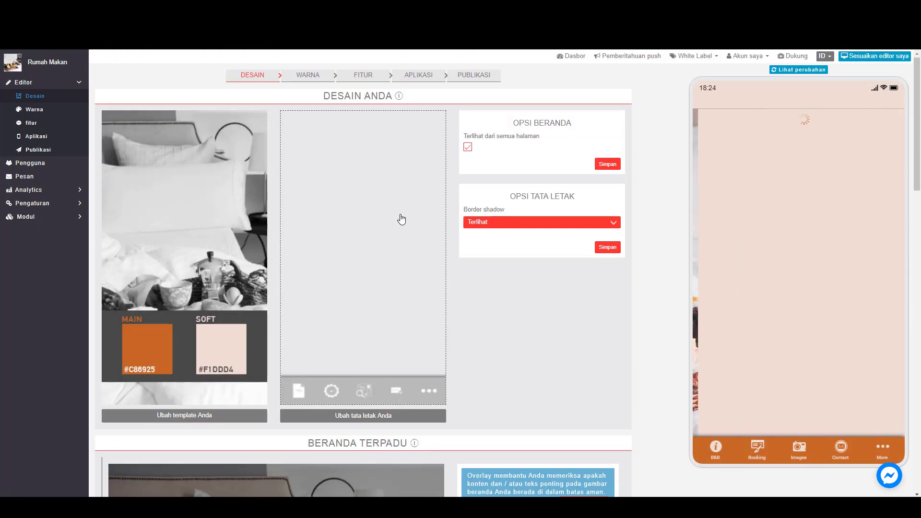
scroll(401, 221, down, 8)
scroll(386, 216, up, 8)
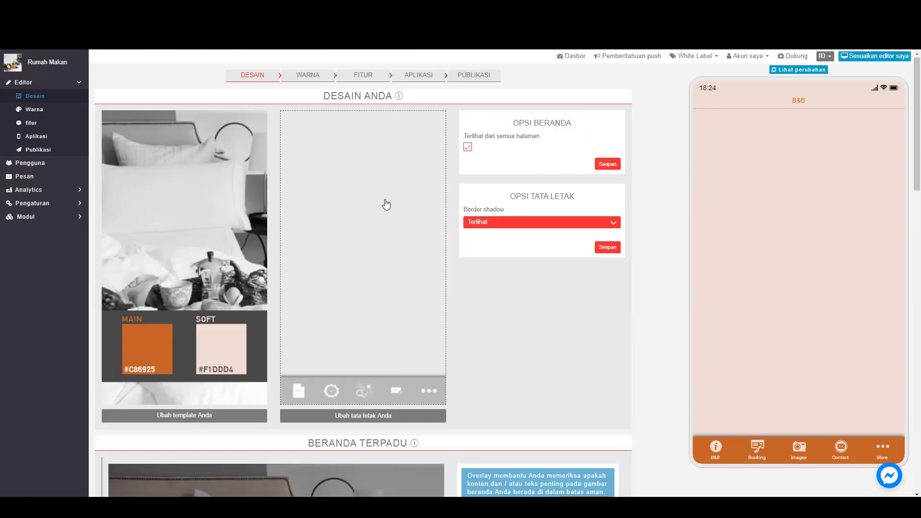
click(308, 78)
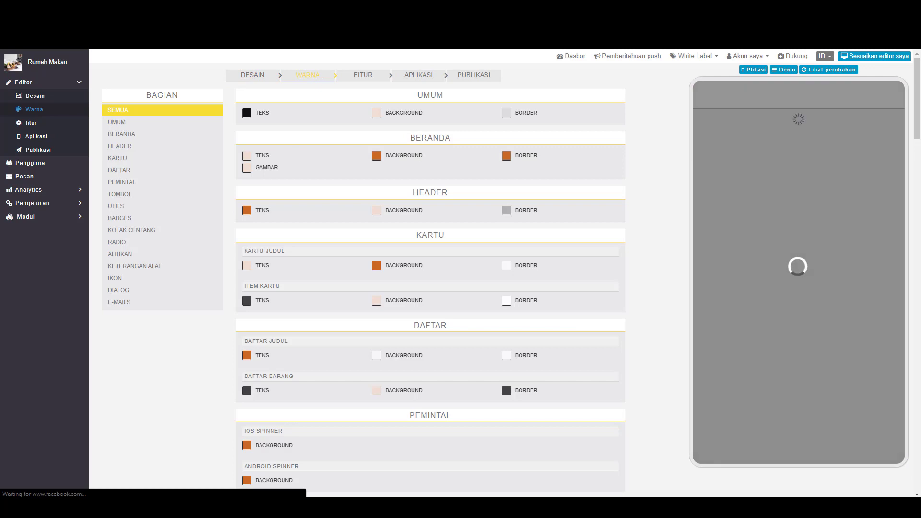
- Open the UIColor Picker website in a new browser tab and copy the dark blue colour #192A56
key(ctrl+t)
click(192, 42)
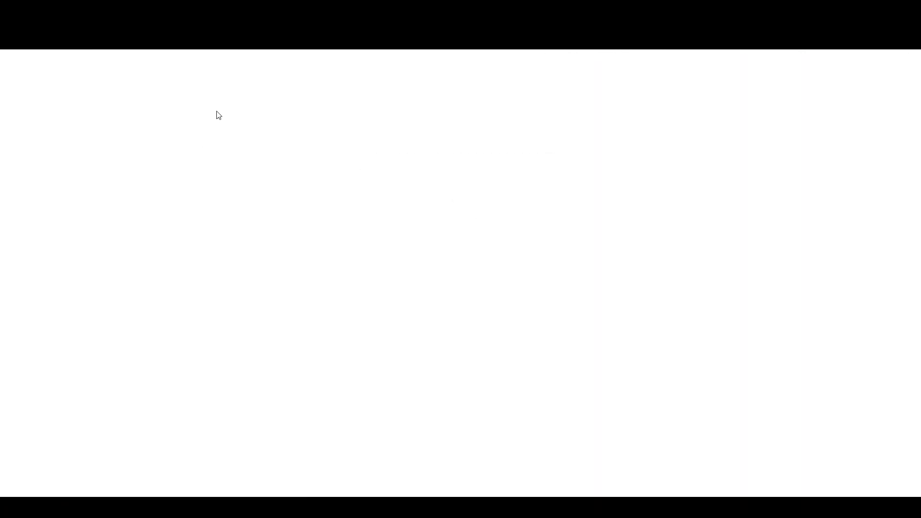
scroll(268, 240, down, 8)
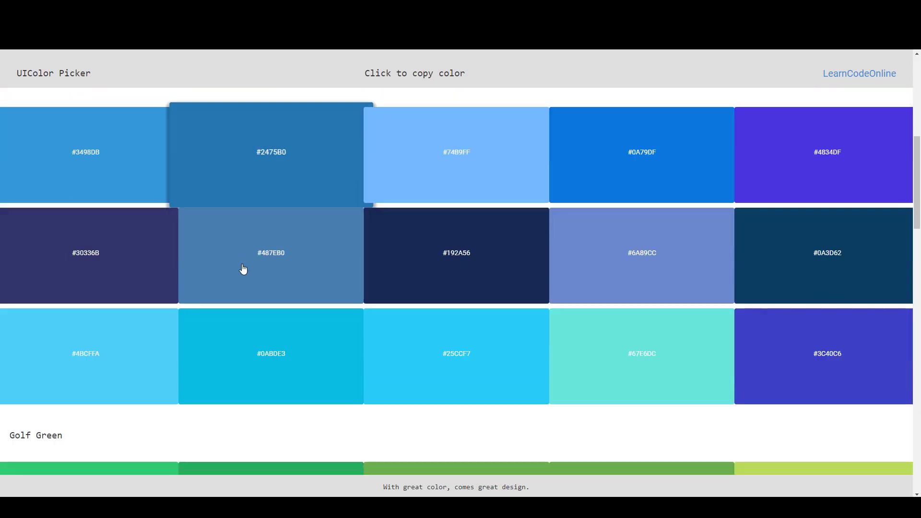
scroll(243, 269, down, 2)
scroll(244, 266, up, 2)
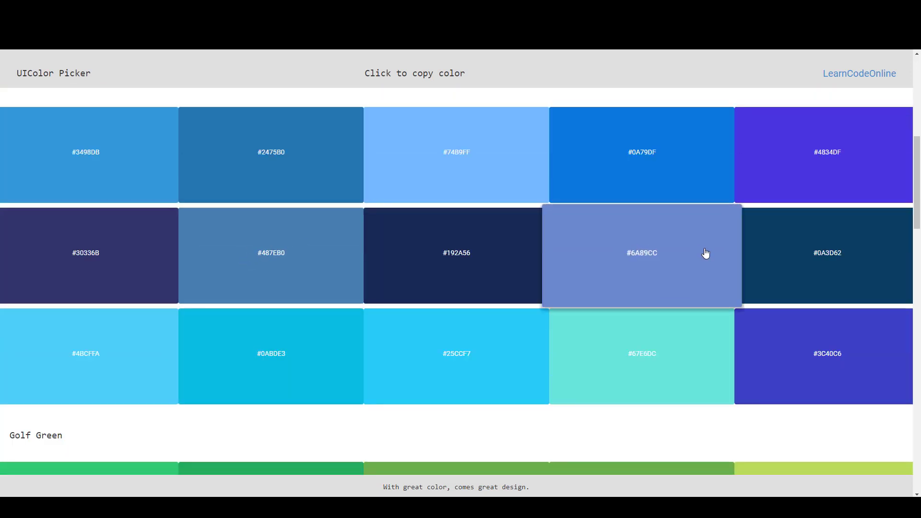
click(472, 251)
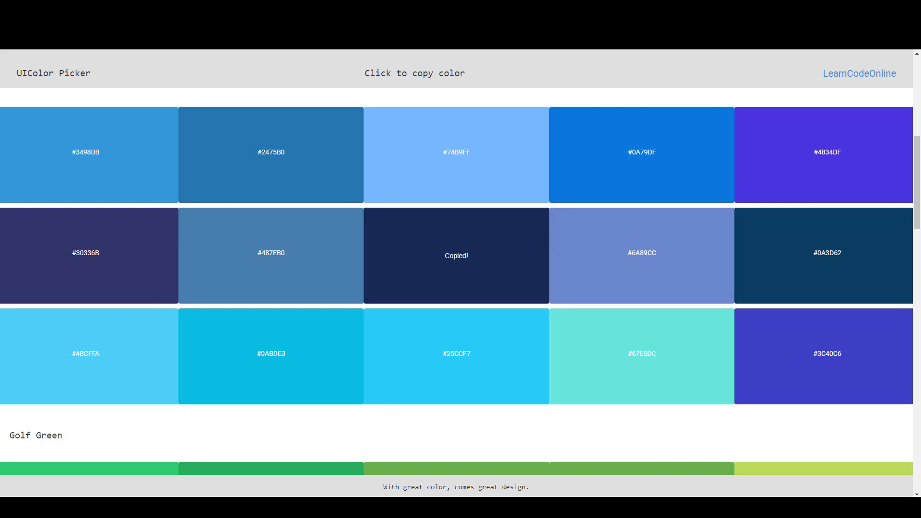
- Switch back to the app editor and set the Umum section's background colour to the copied #192A56
click(225, 7)
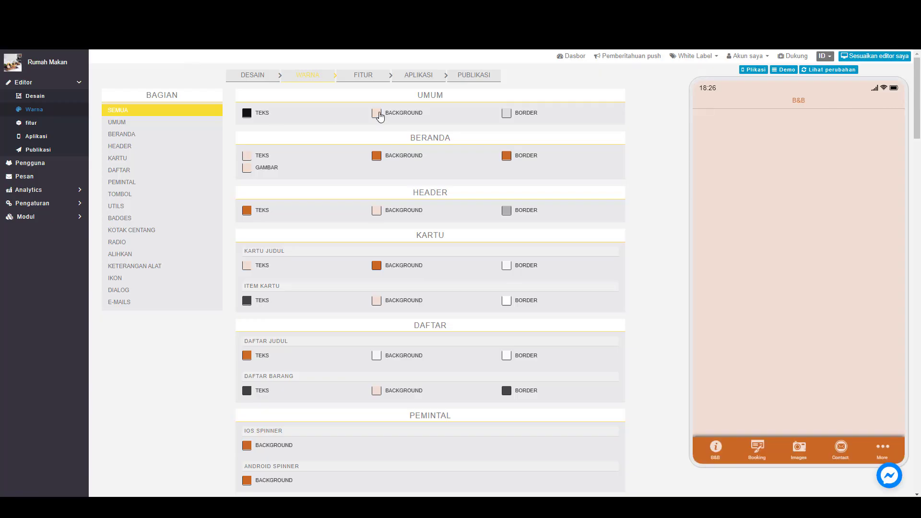
click(376, 114)
triple_click(400, 189)
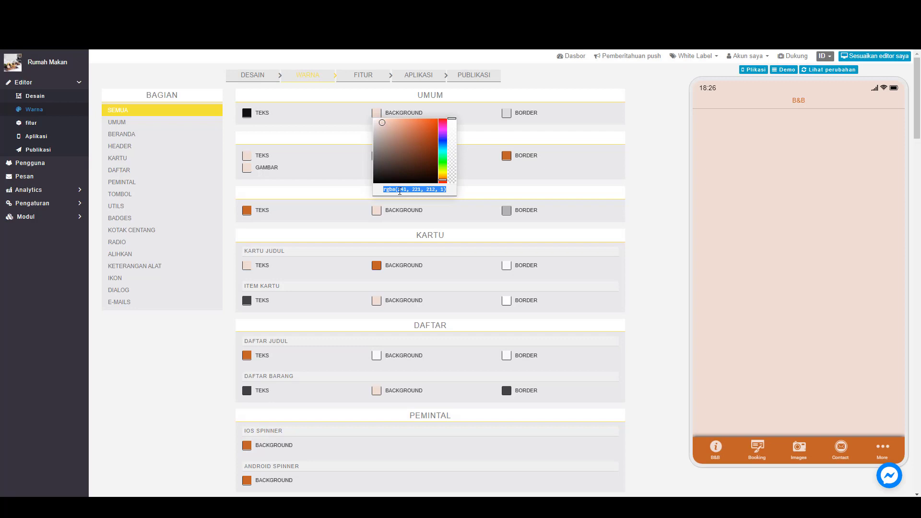
key(ctrl+v)
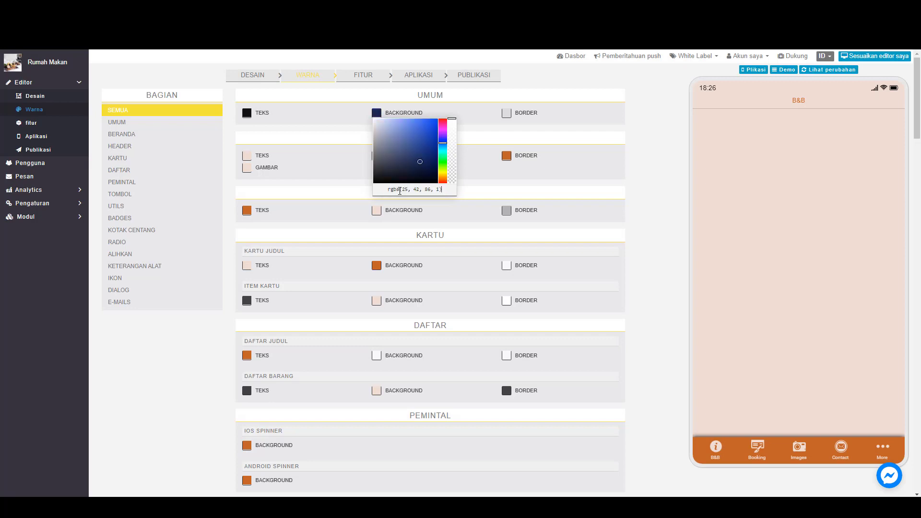
click(321, 141)
- Set the Umum section's text colour to white, rgba(255, 255, 255, 1)
click(245, 114)
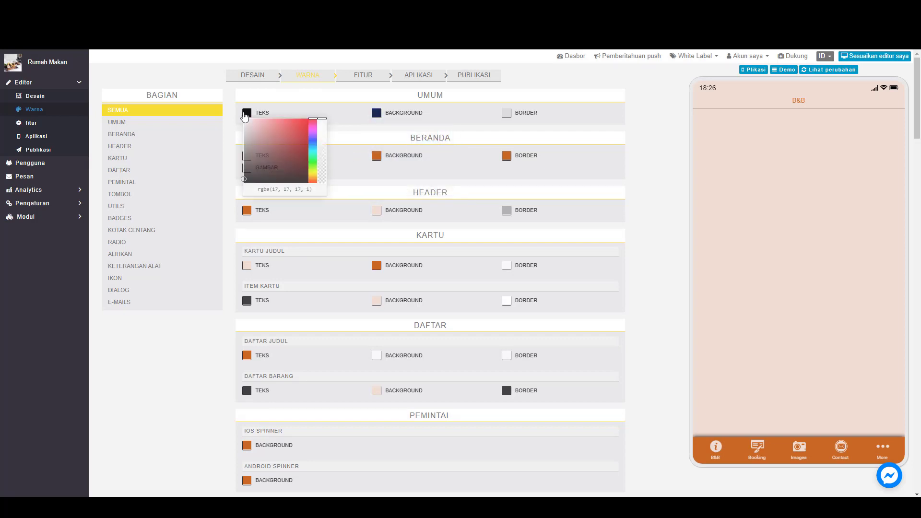
drag(271, 149, 205, 105)
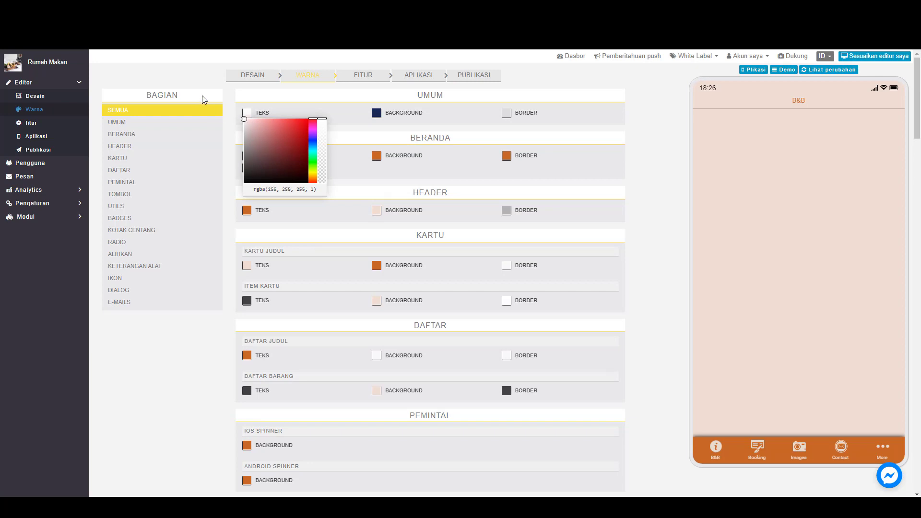
click(356, 116)
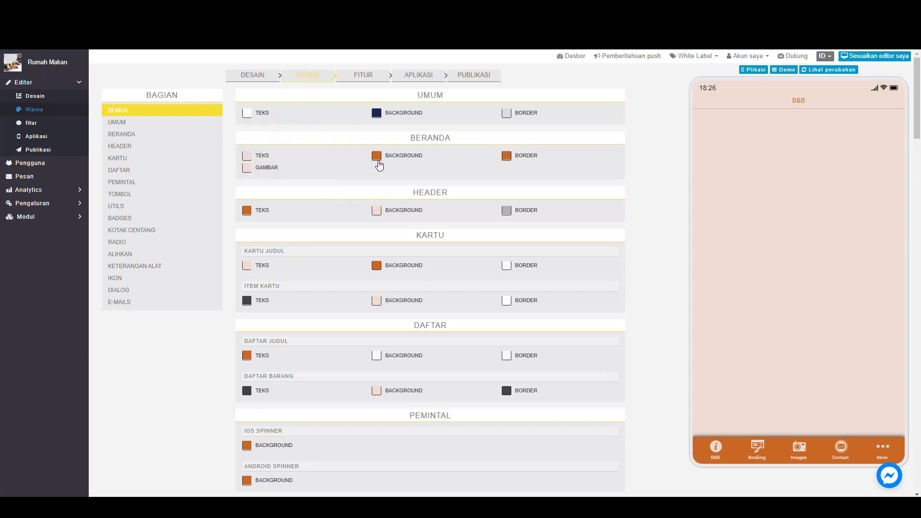
- Set the Beranda section's background colour to the copied dark blue #192A56
click(377, 157)
triple_click(404, 232)
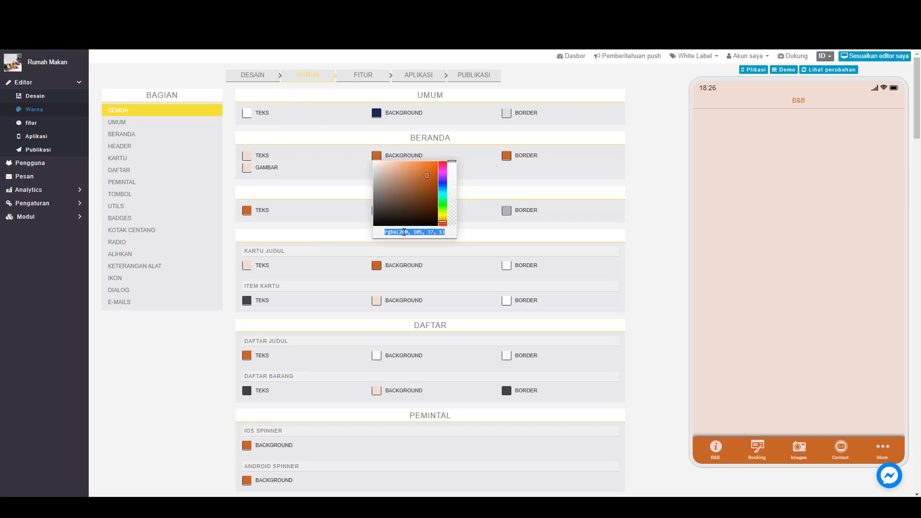
key(ctrl+v)
click(233, 189)
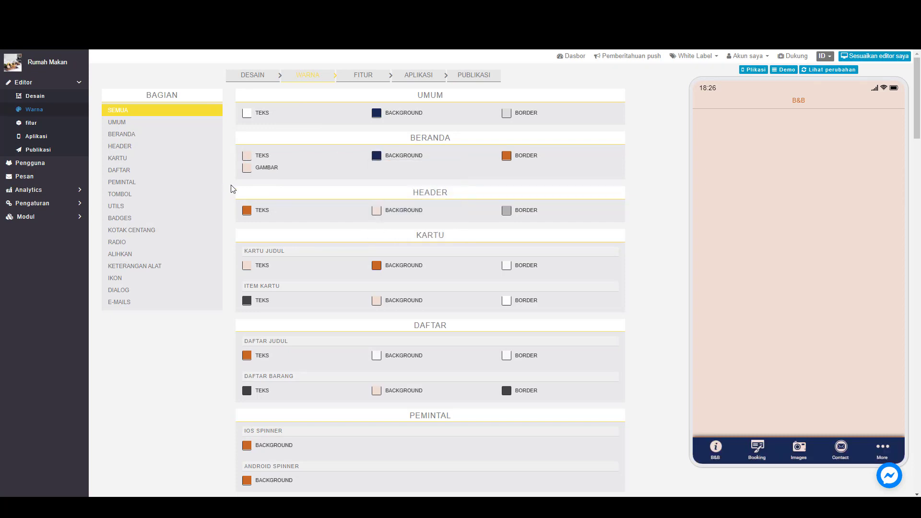
- Set both the text colour and the Gambar (image) colour of the Beranda section to white, rgba(255, 255, 255, 1)
click(247, 156)
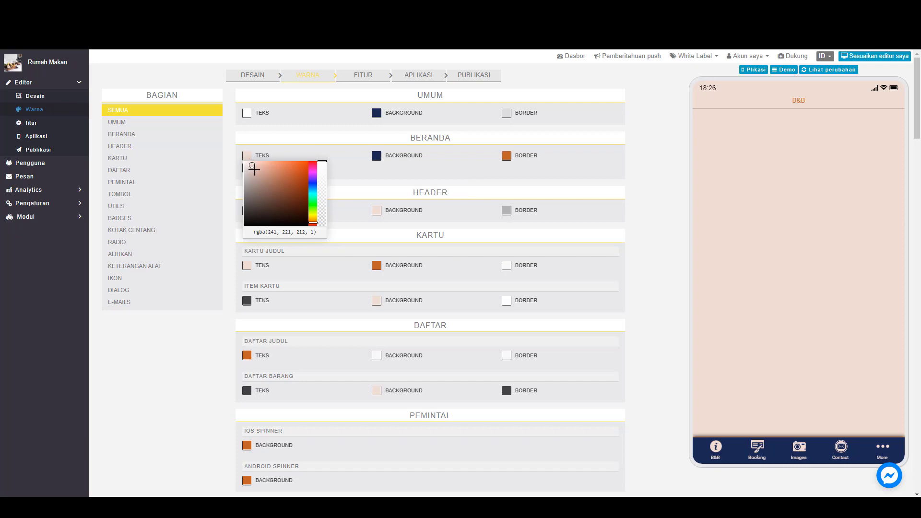
drag(254, 169, 199, 150)
click(291, 151)
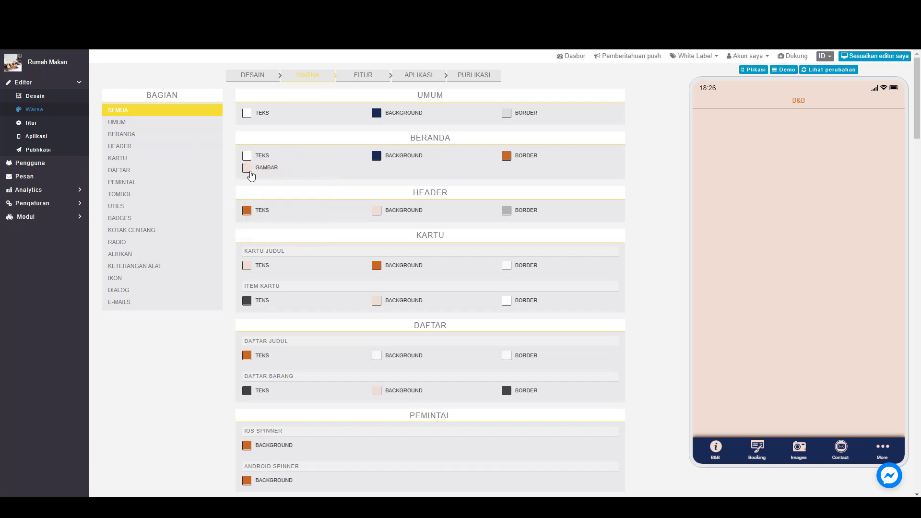
click(247, 168)
drag(251, 179, 199, 159)
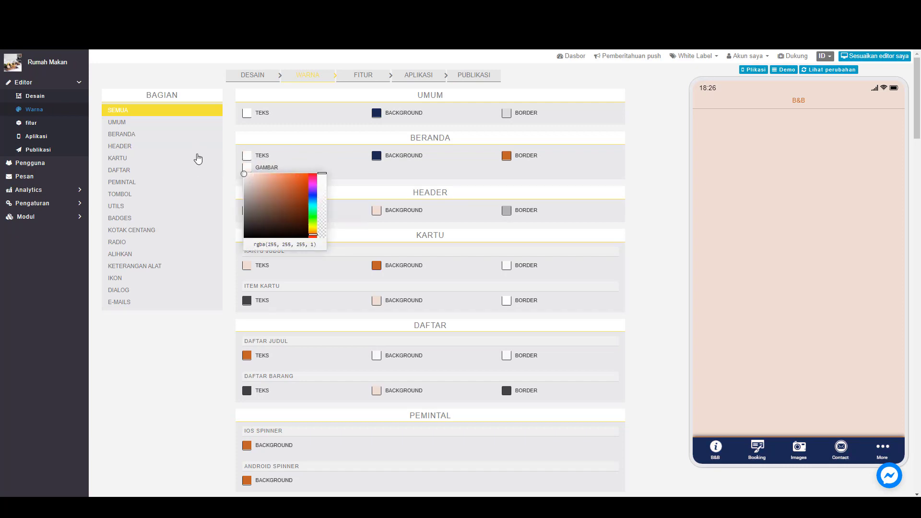
click(330, 156)
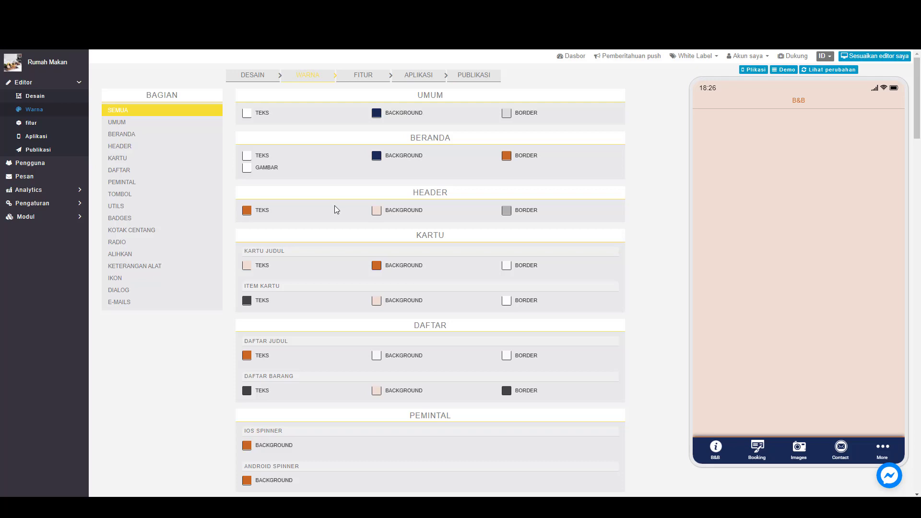
- Set the Header section's background colour to the copied dark blue #192A56
click(377, 214)
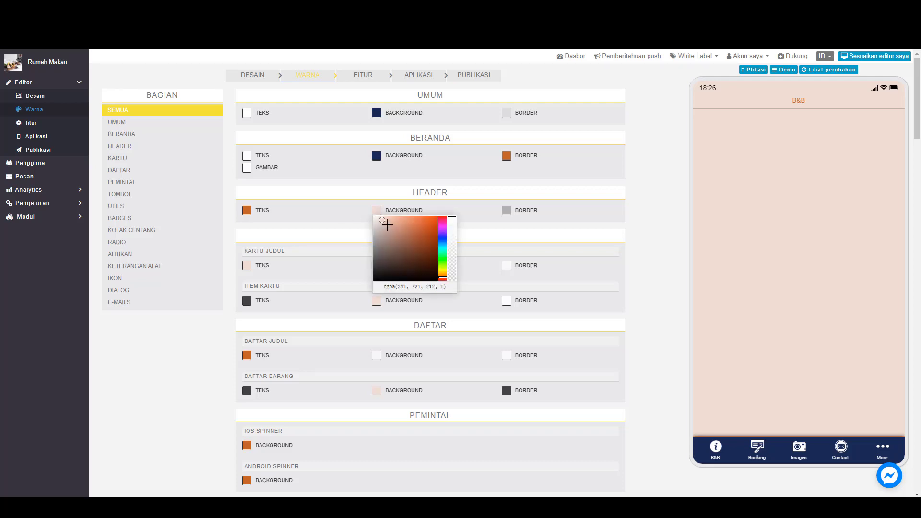
click(386, 225)
click(396, 286)
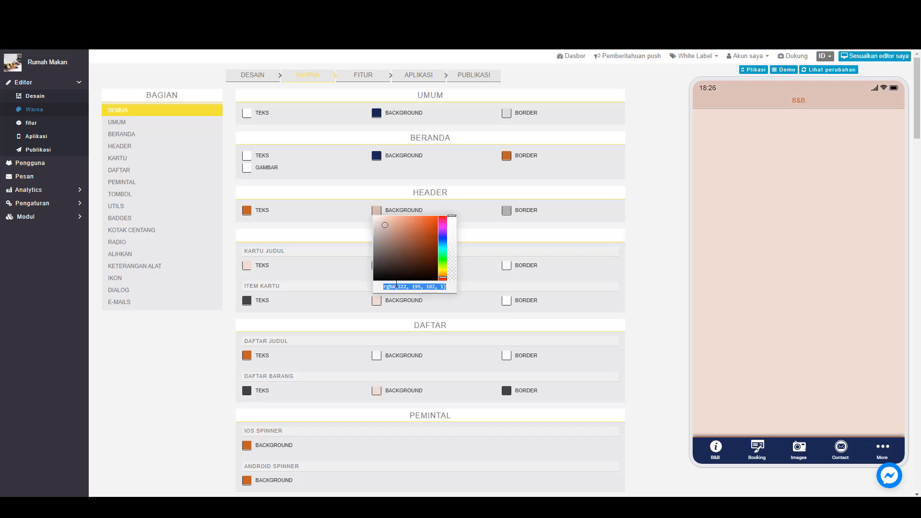
key(ctrl+v)
click(357, 290)
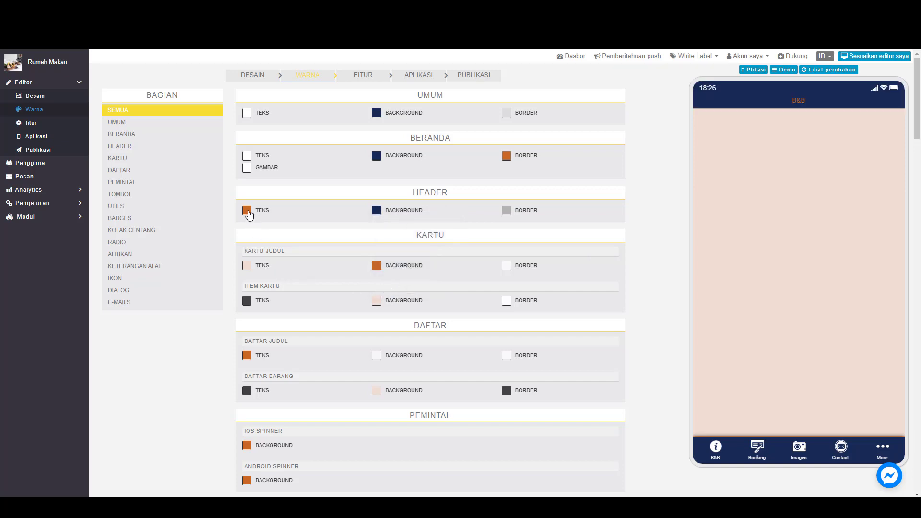
- Set the Header section's text colour to white, rgba(255, 255, 255, 1), and refresh the app preview
click(248, 214)
click(244, 217)
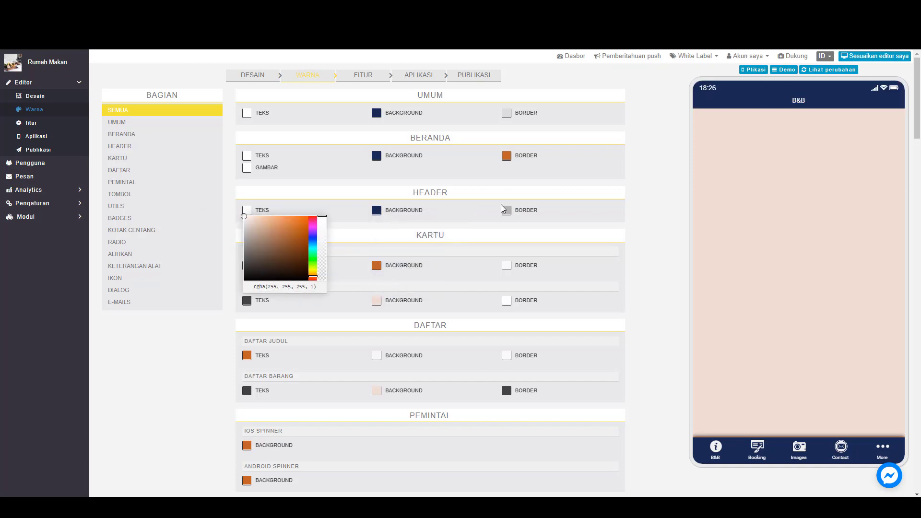
click(608, 200)
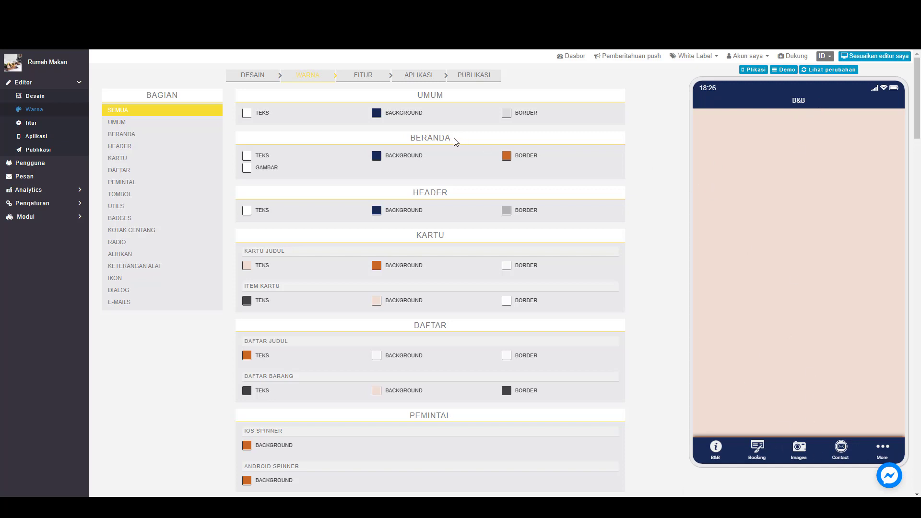
click(819, 71)
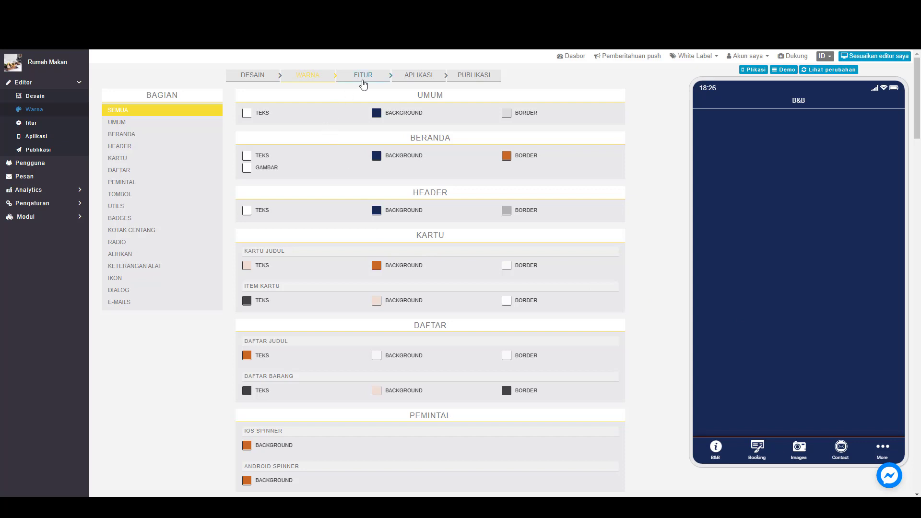
- Open the app's advanced (Maju) settings and leave only Portrait enabled for the Android orientation
click(363, 77)
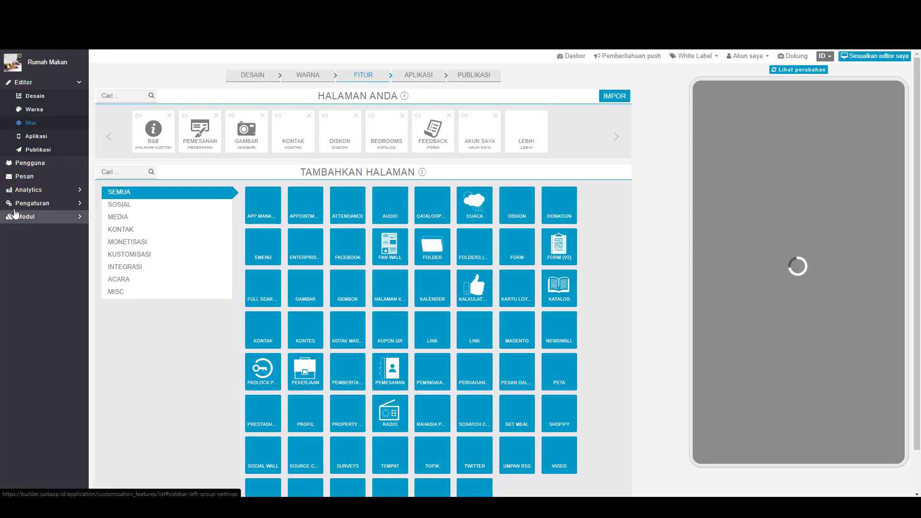
click(45, 203)
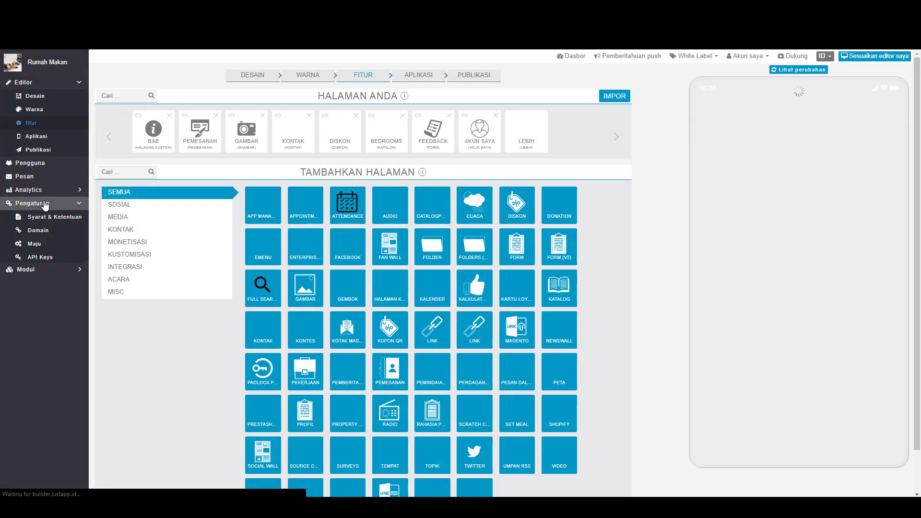
click(48, 245)
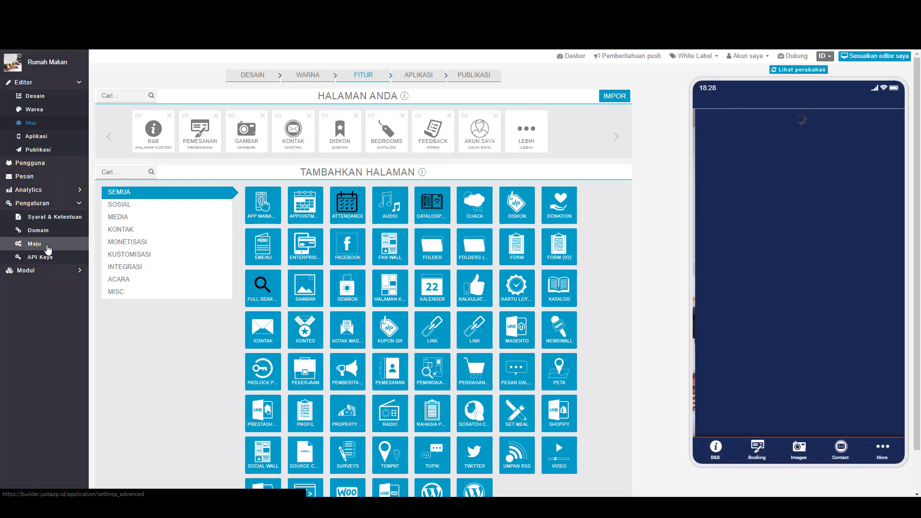
scroll(335, 305, down, 10)
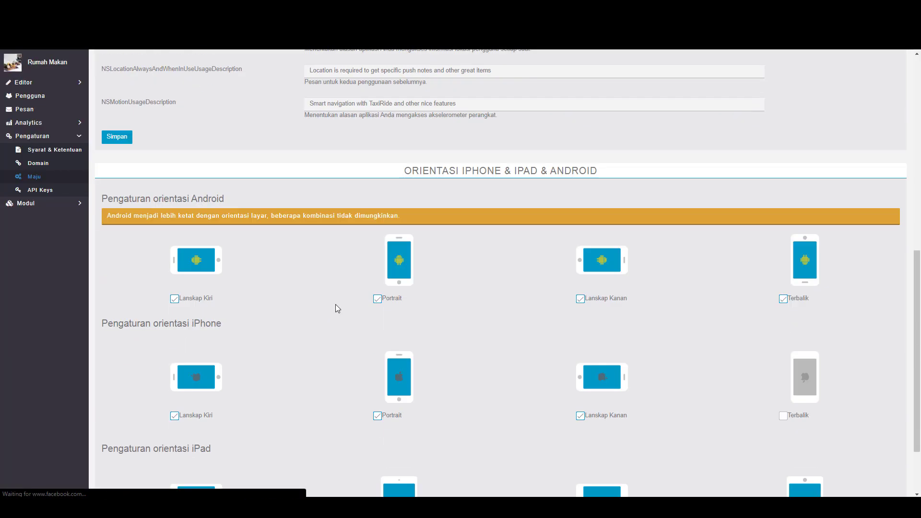
click(194, 299)
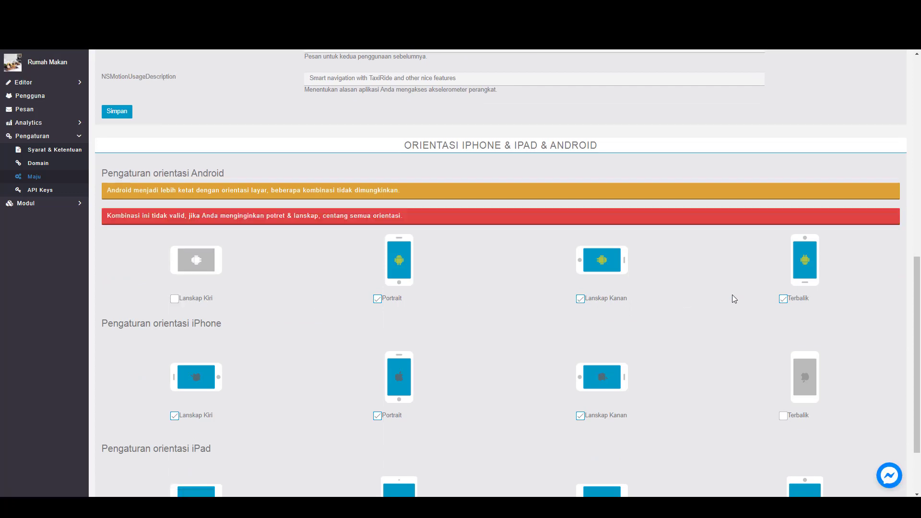
click(626, 304)
click(785, 301)
- Leave only Portrait enabled for the iPhone and iPad orientations, and save the orientation settings
scroll(266, 322, down, 2)
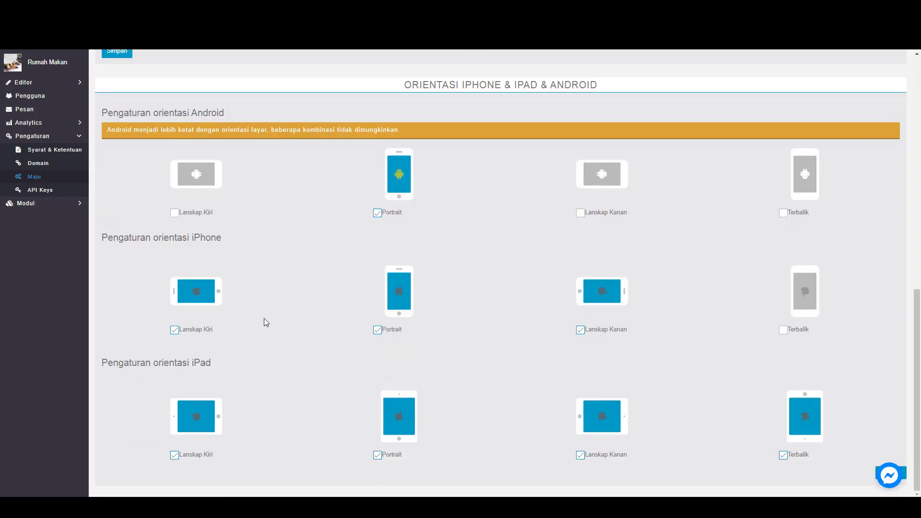
click(205, 330)
click(582, 330)
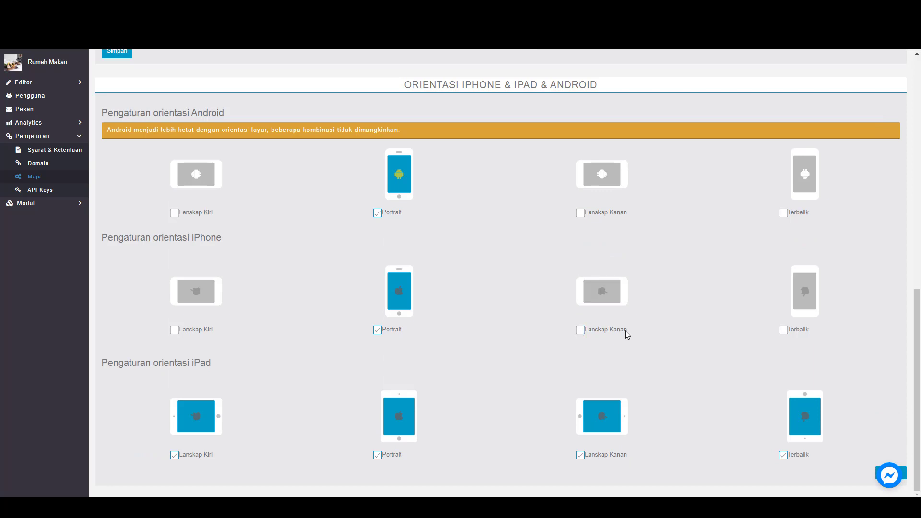
click(906, 476)
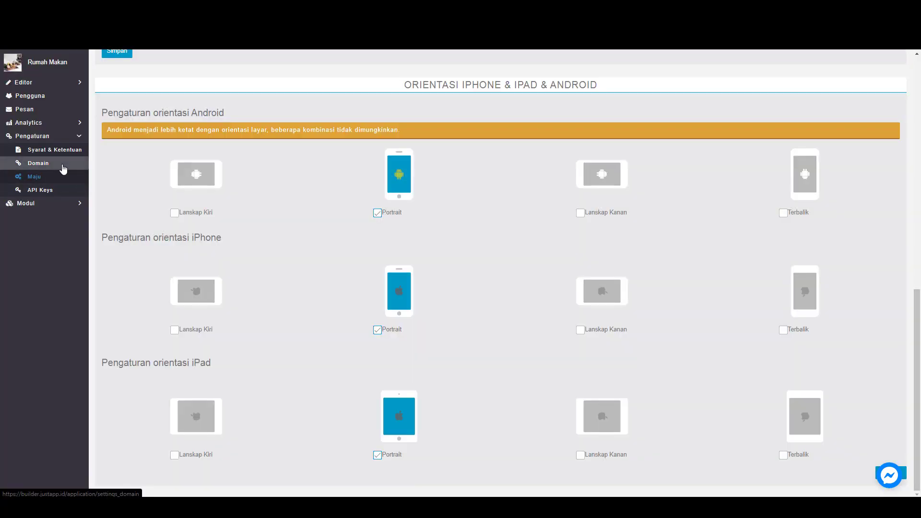
- Open the API Keys settings, fill in the Google Maps JavaScript API key and save
click(45, 191)
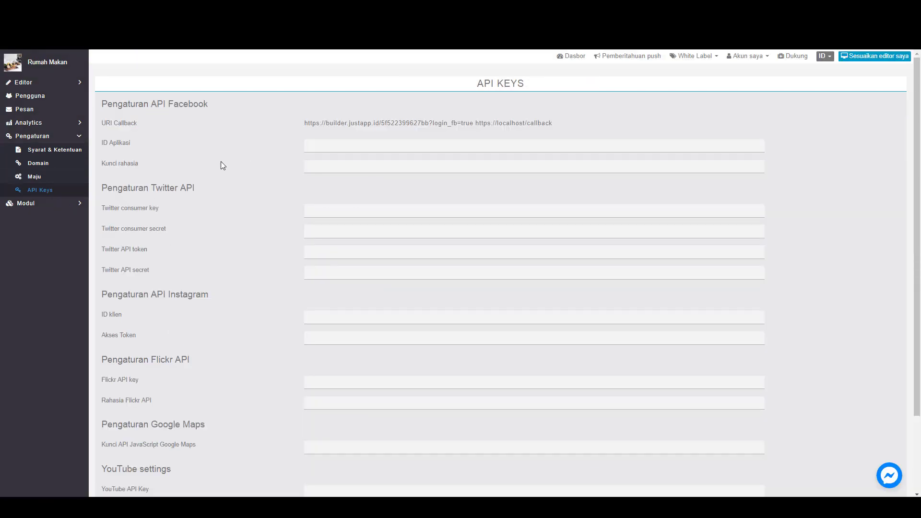
scroll(227, 166, down, 3)
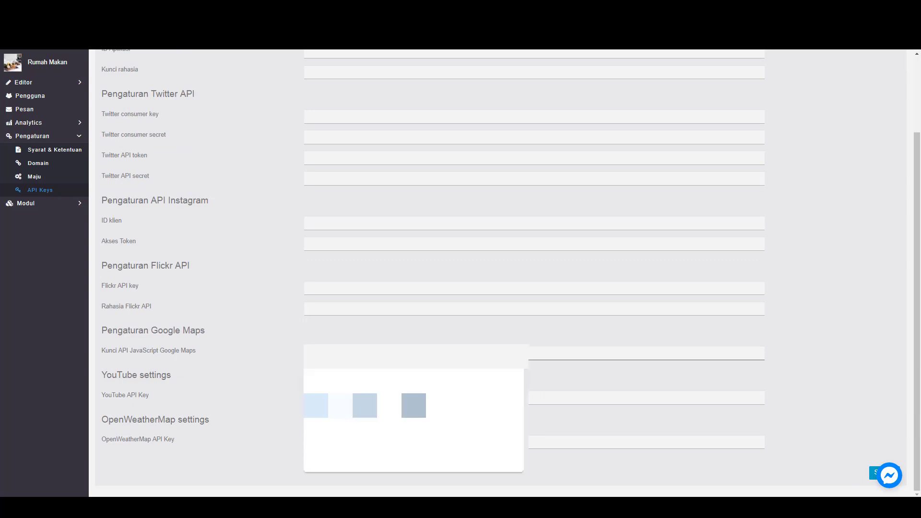
click(396, 381)
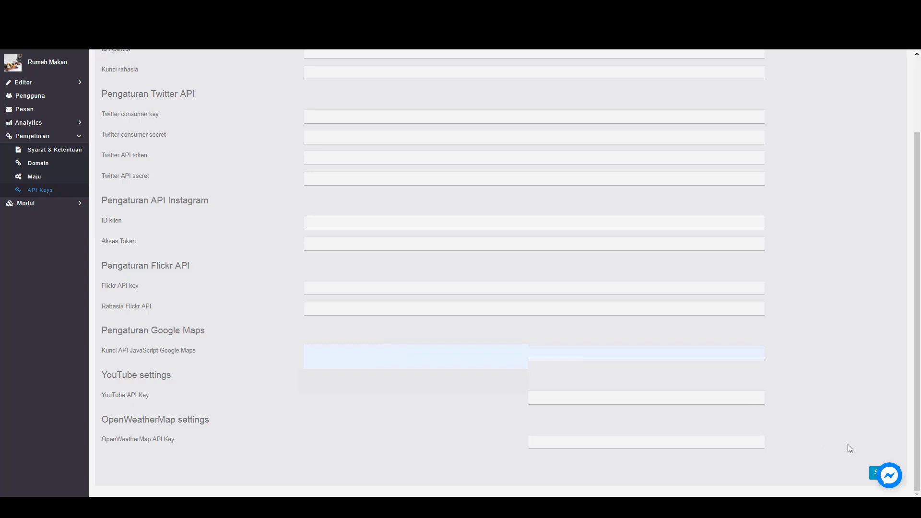
click(873, 474)
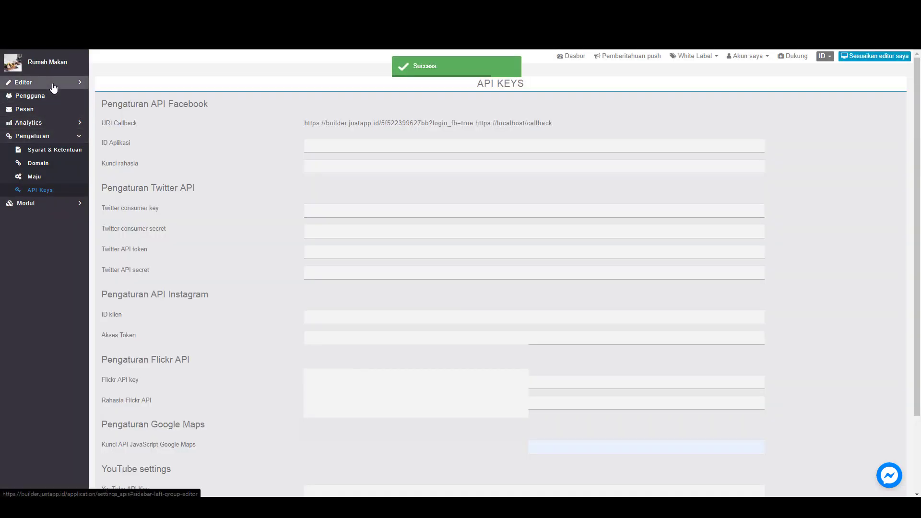
- Return to the editor's Fitur (features) page and delete the B&B page from the app, confirming the removal
click(48, 83)
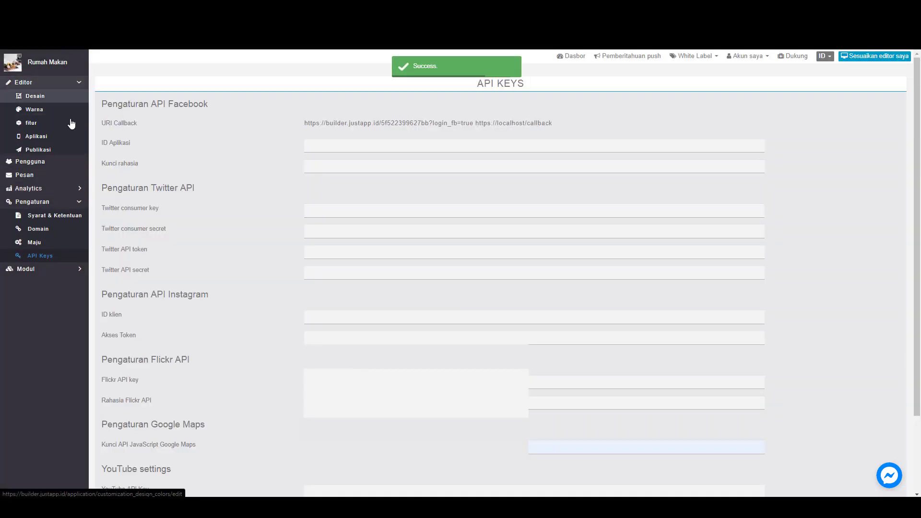
click(45, 122)
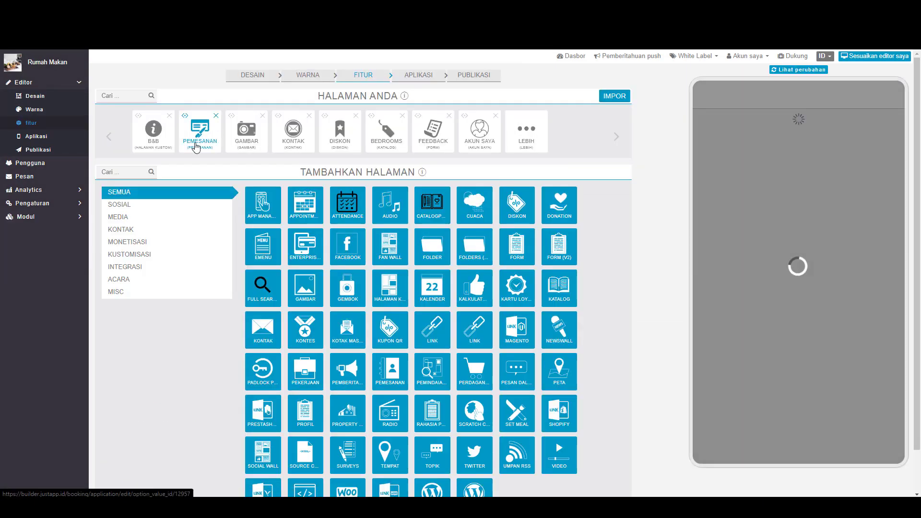
click(170, 116)
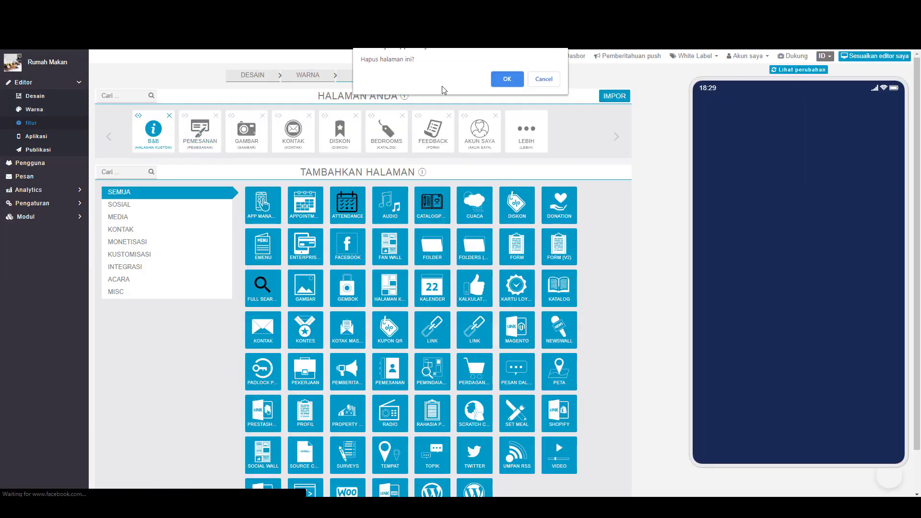
click(507, 79)
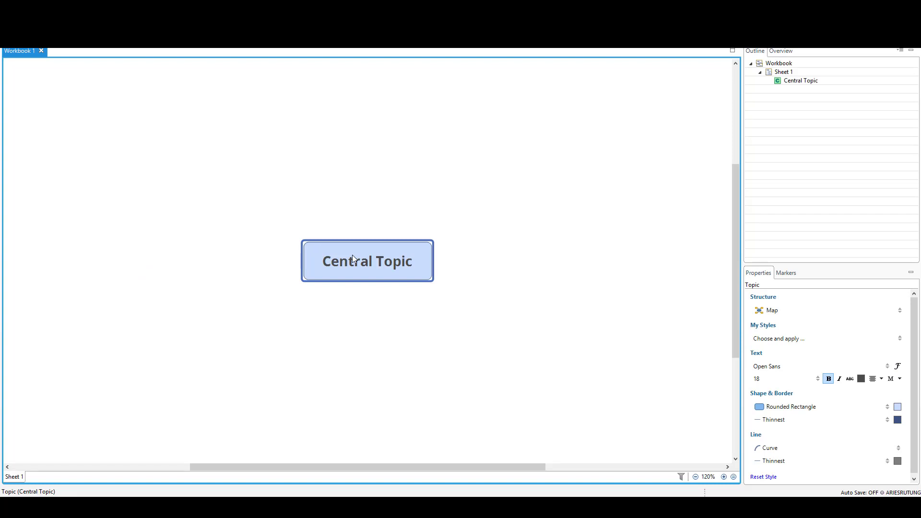
- Switch to the mind-mapping program's blank workbook and rename the central topic as "Rumah Makan"
double_click(352, 255)
text(Rumah Makan)
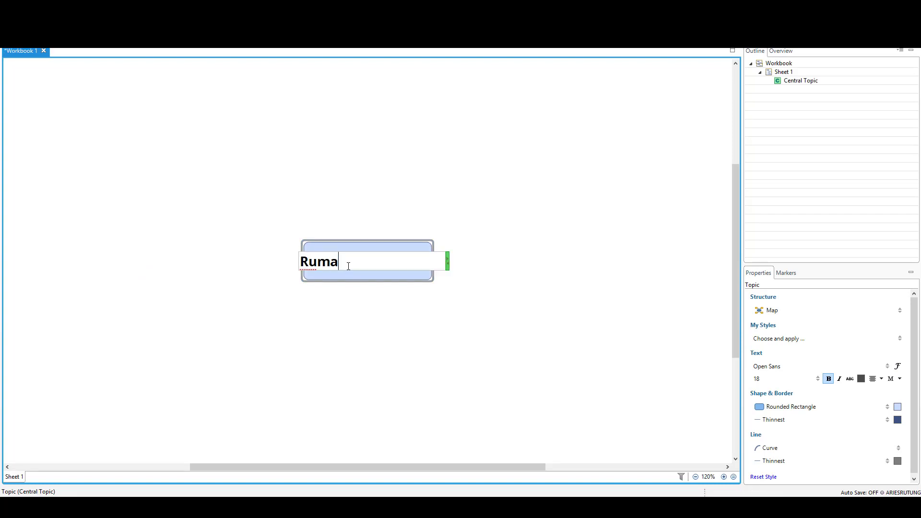
click(343, 299)
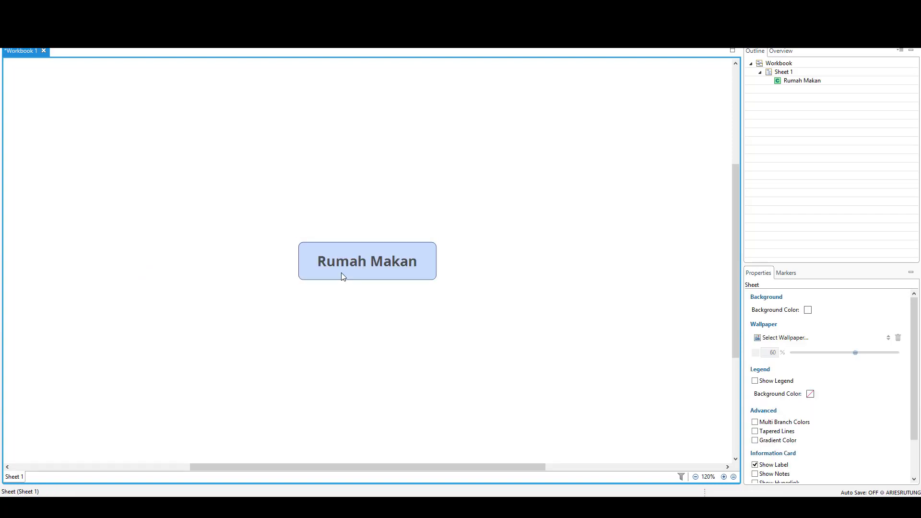
- Add a first main topic to the Rumah Makan central topic and name it "Belanja"
click(360, 254)
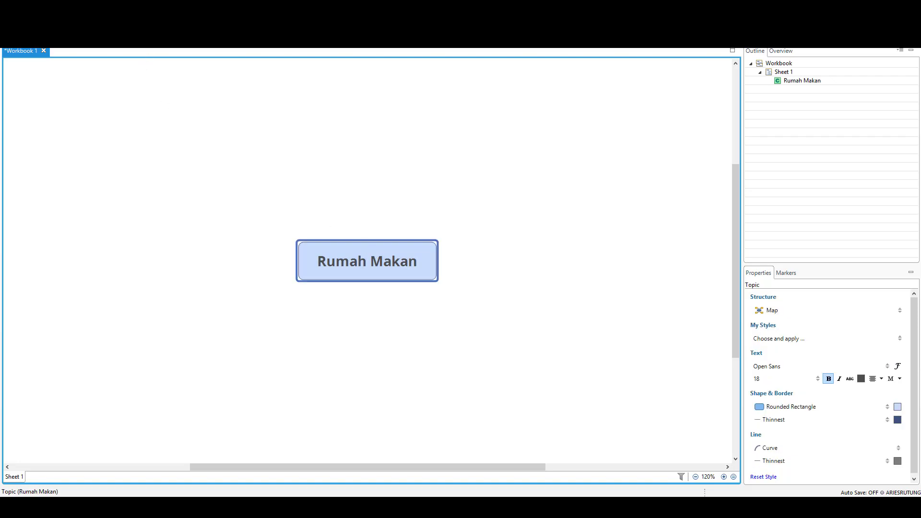
click(121, 38)
click(138, 57)
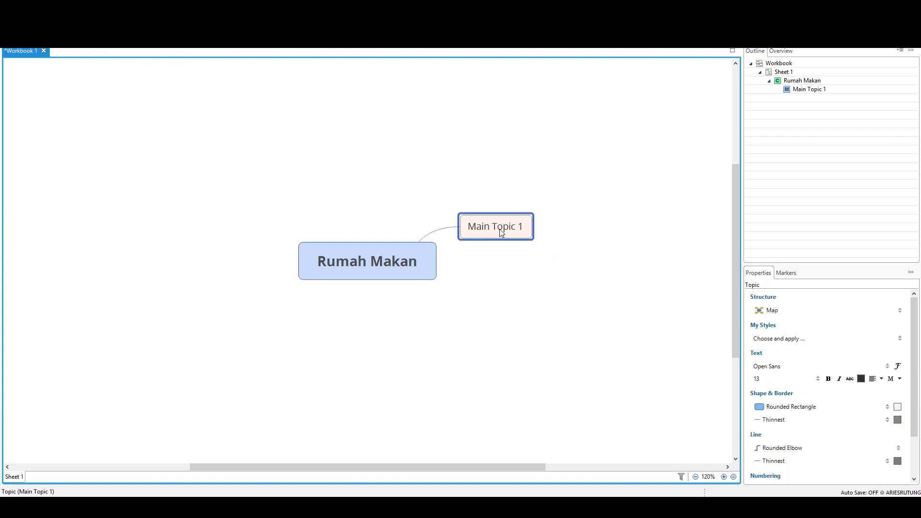
double_click(500, 228)
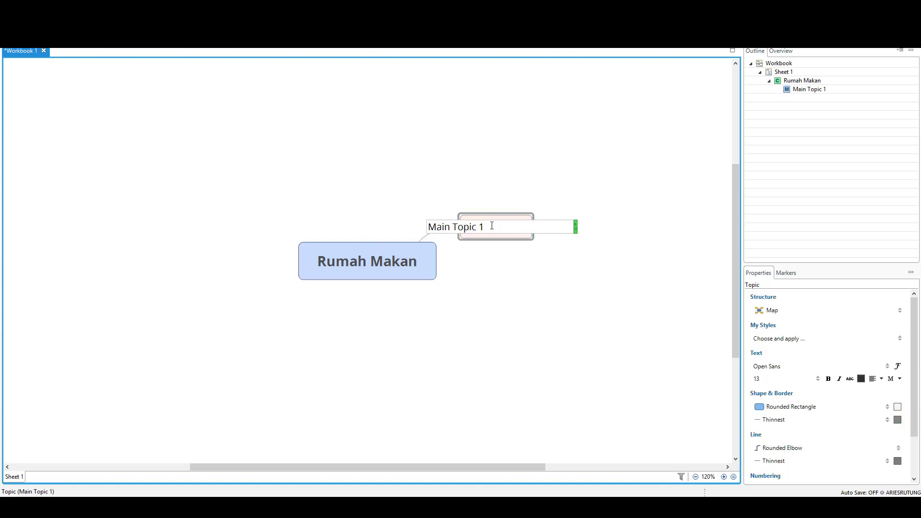
drag(491, 226, 429, 225)
text(Belanja)
key(Return)
- Add a second main topic to Rumah Makan and name it "Feed"
click(385, 242)
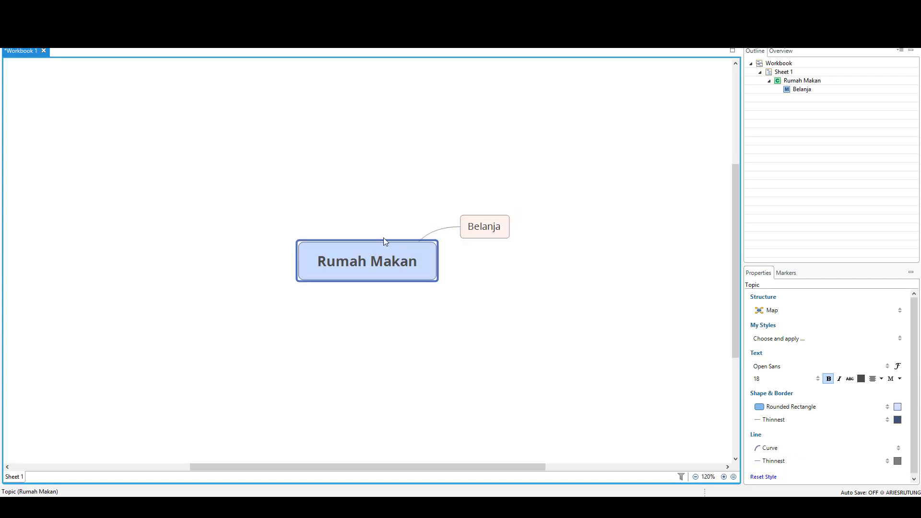
click(123, 36)
click(136, 58)
double_click(500, 295)
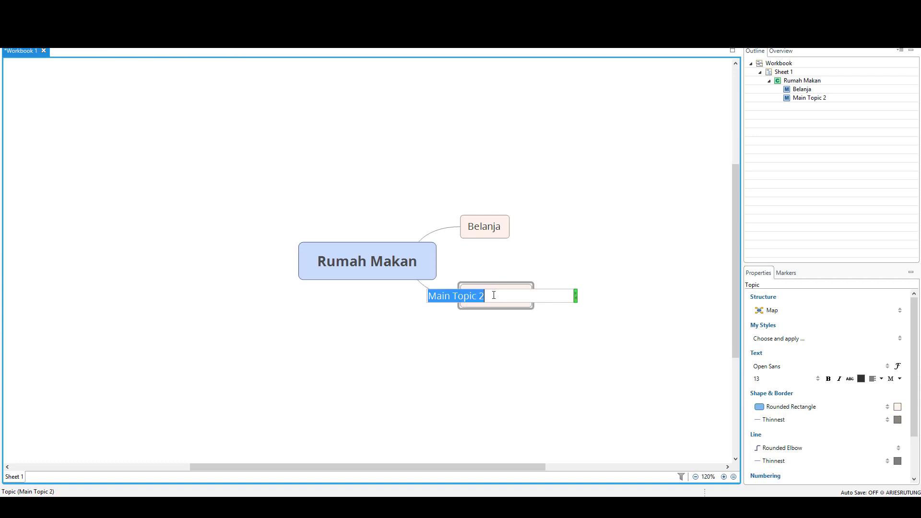
text(F)
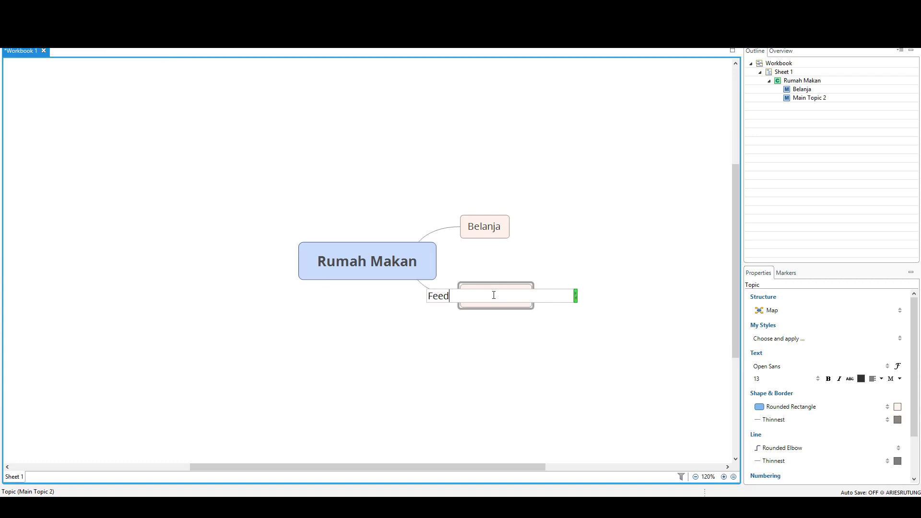
text(eed)
- Add a third main topic below Feed and name it "Notifikasi"
click(123, 36)
click(151, 63)
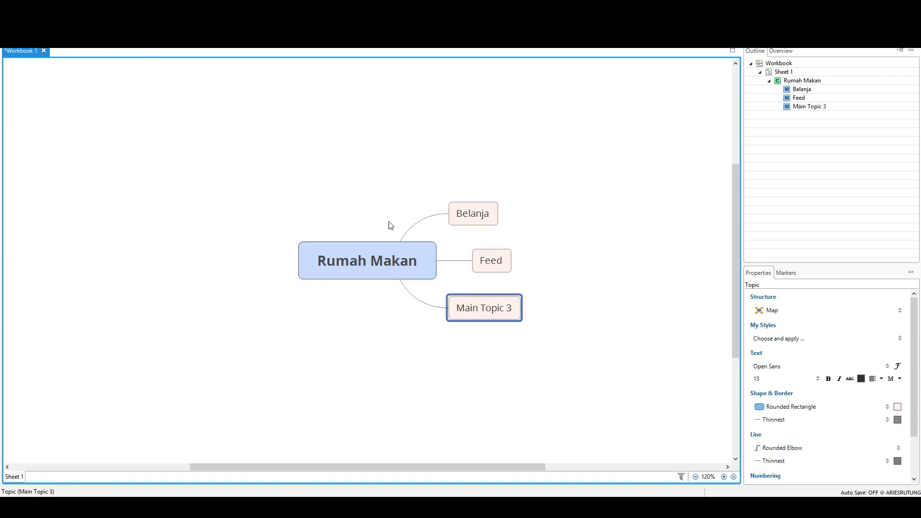
double_click(494, 308)
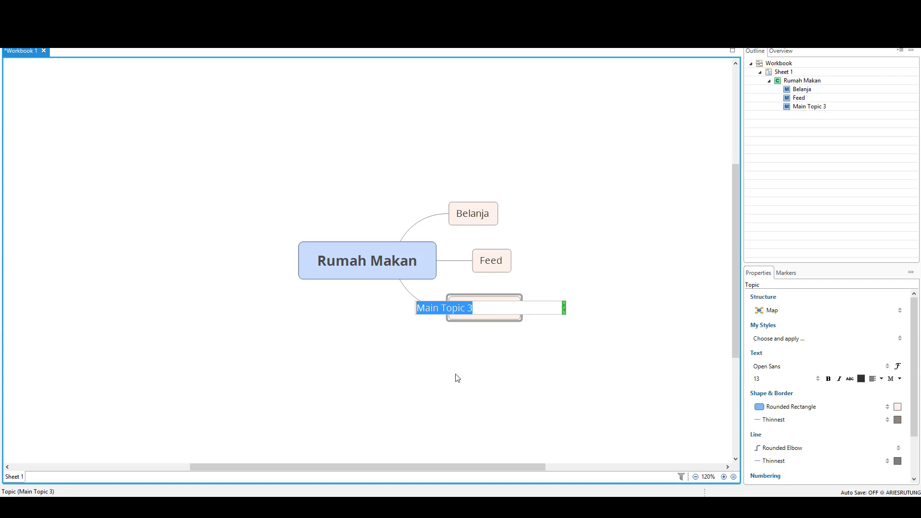
text(Notifikasi)
key(Return)
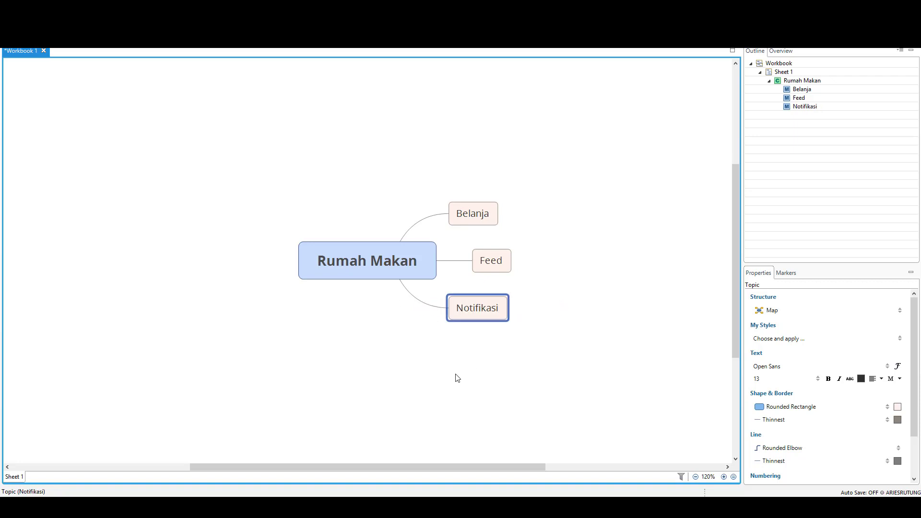
- Add a fourth main topic named "Akun Saya" to Rumah Makan and move Notifikasi to the same side, above it
click(332, 255)
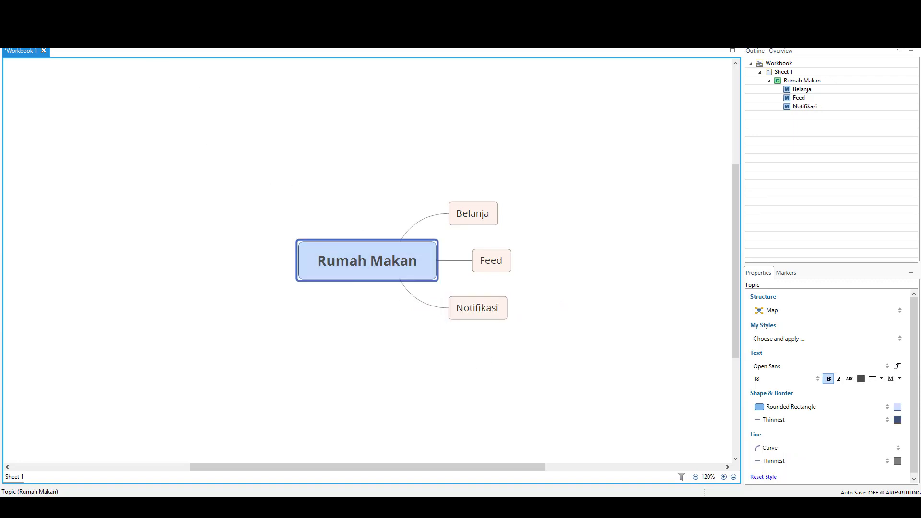
click(195, 73)
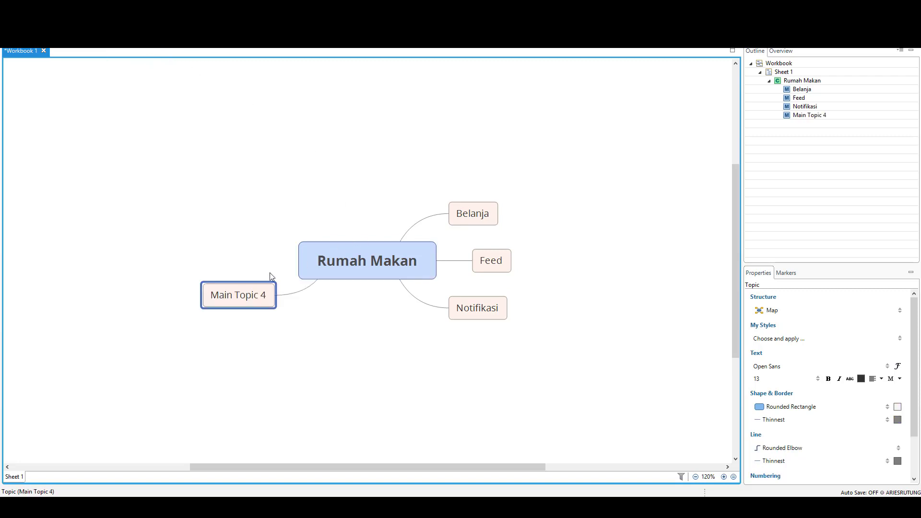
double_click(245, 295)
text(Akun S)
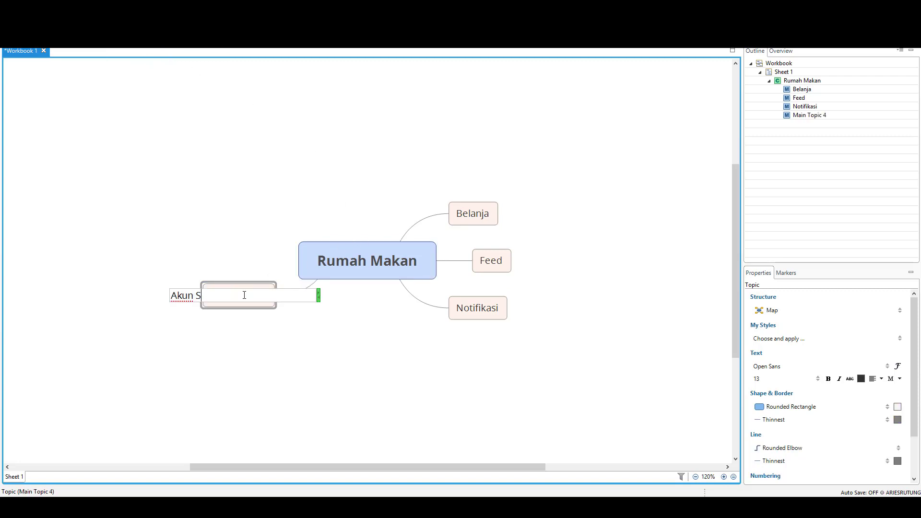
text(aya)
drag(478, 308, 242, 251)
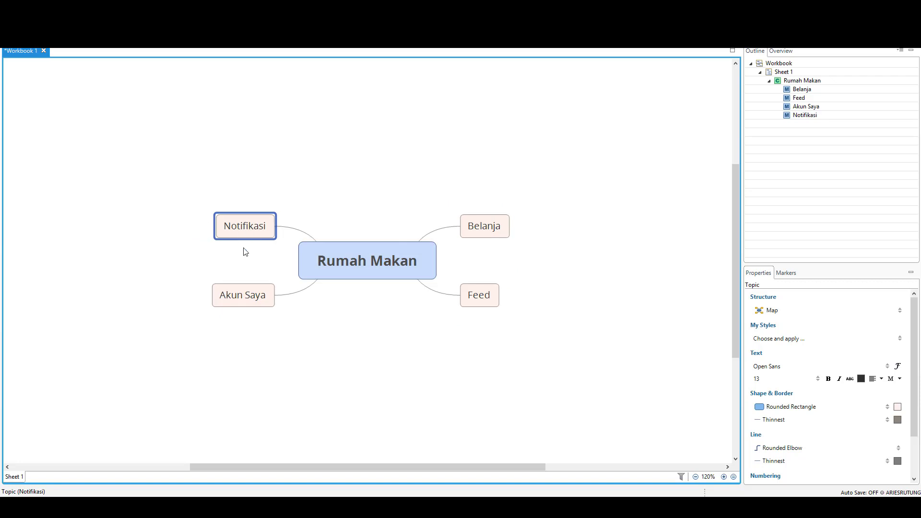
- Add a fifth main topic named "Pesan" and move it to the Belanja side, below Feed
key(Return)
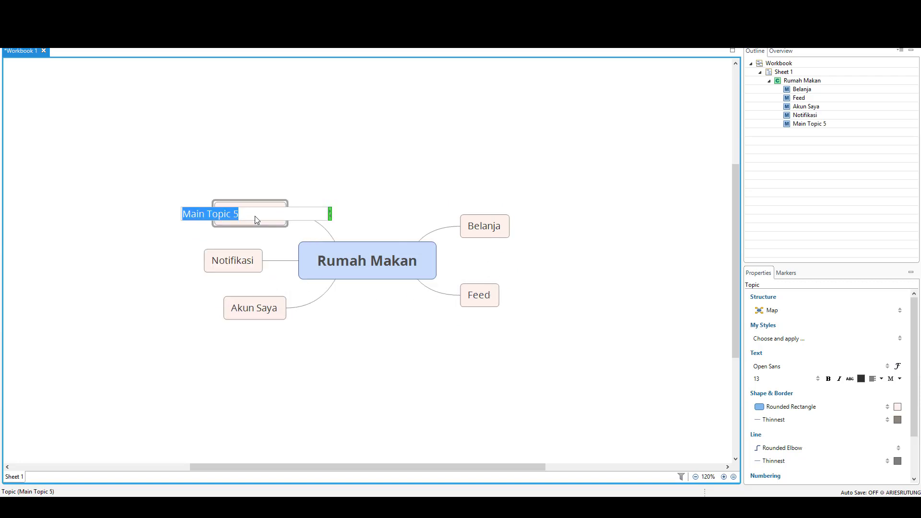
text(Pesan)
click(362, 189)
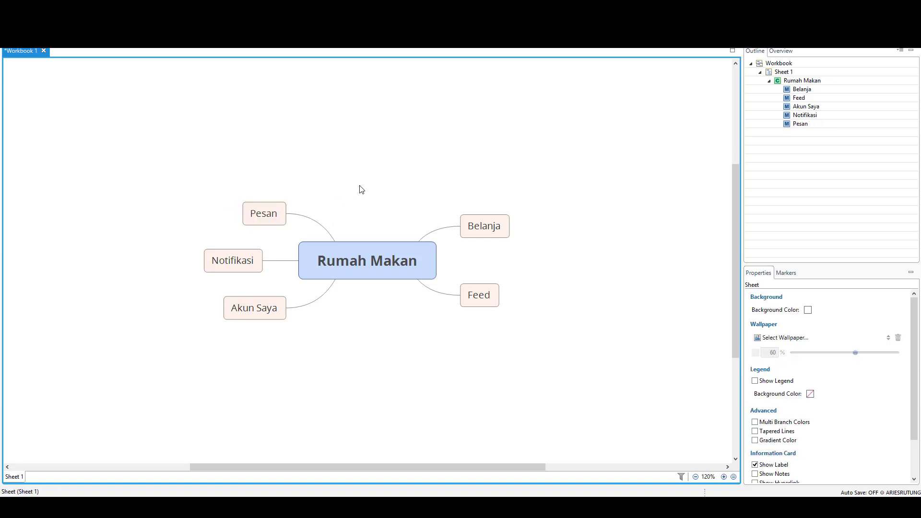
drag(264, 214, 323, 211)
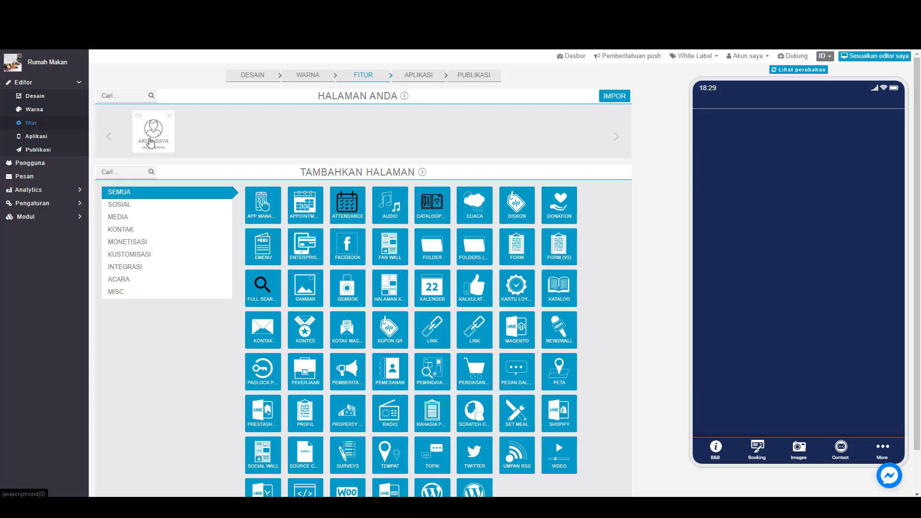
- Check the mind map, switch back to the app builder, add a Perdagangan page and place it before Akun Saya
key(alt+Tab)
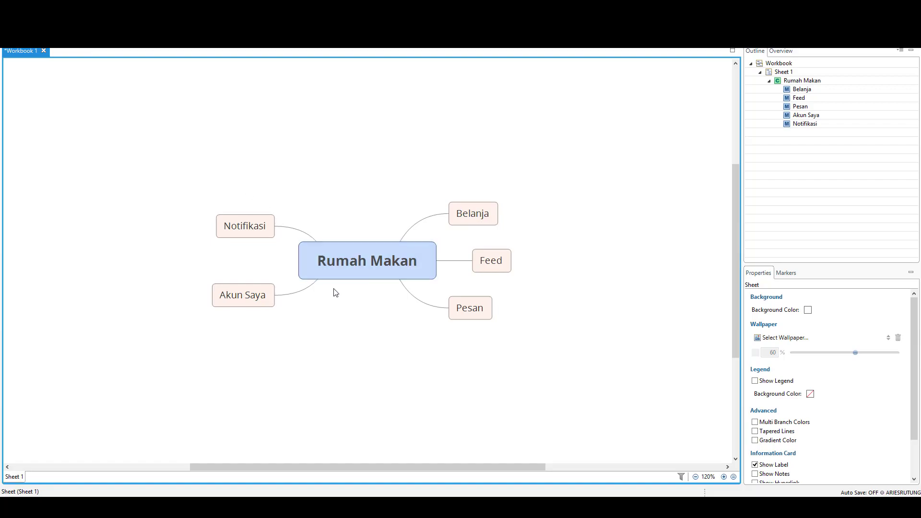
key(alt+Tab)
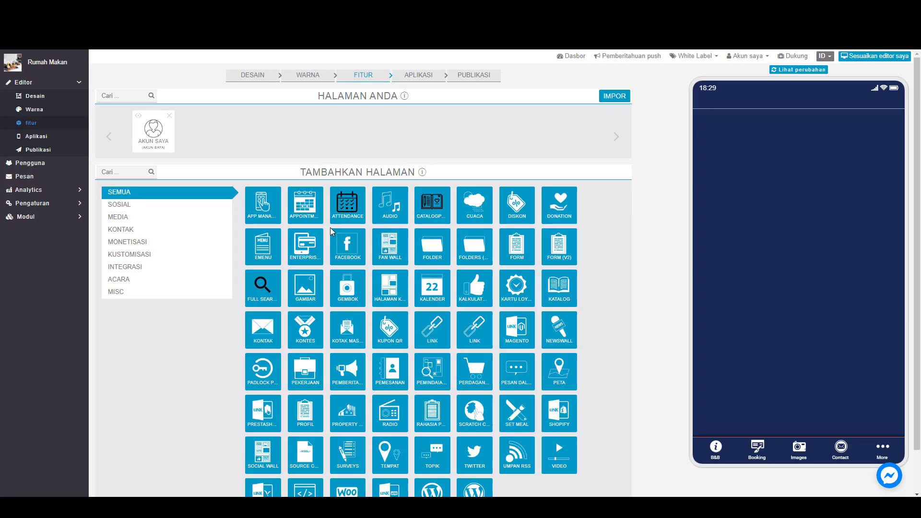
scroll(348, 255, down, 1)
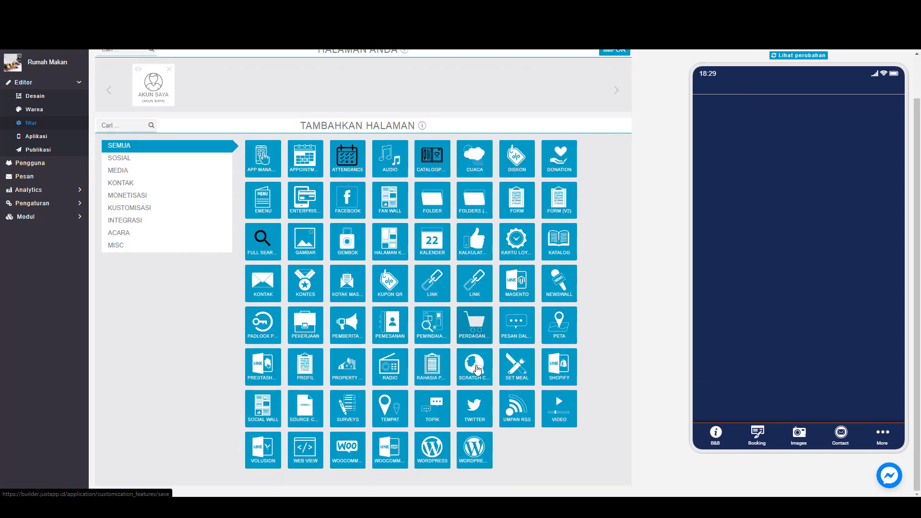
click(474, 326)
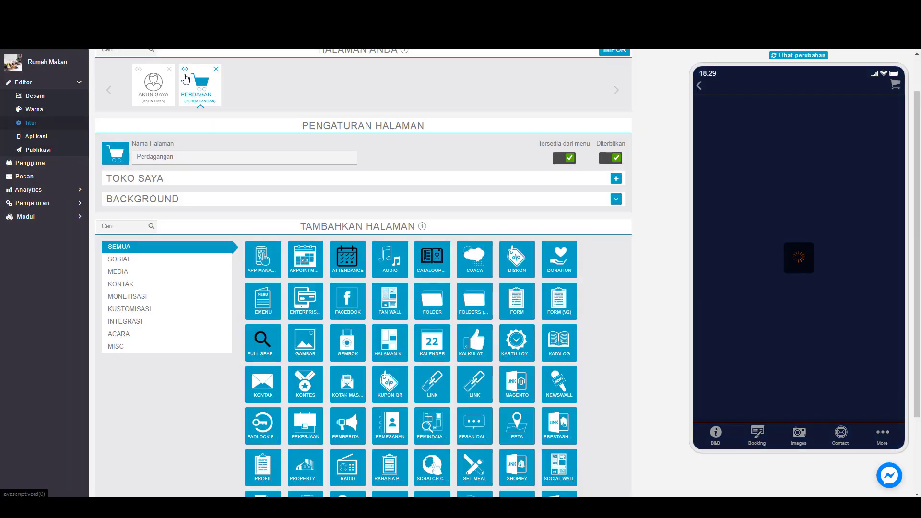
drag(186, 78, 159, 96)
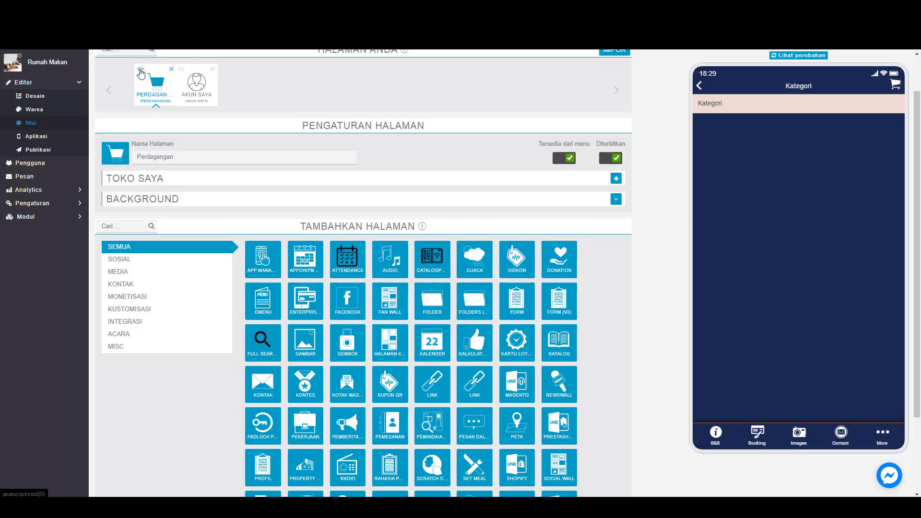
- Rename the Perdagangan page as "Belanja"
drag(179, 158, 96, 163)
text(Belan)
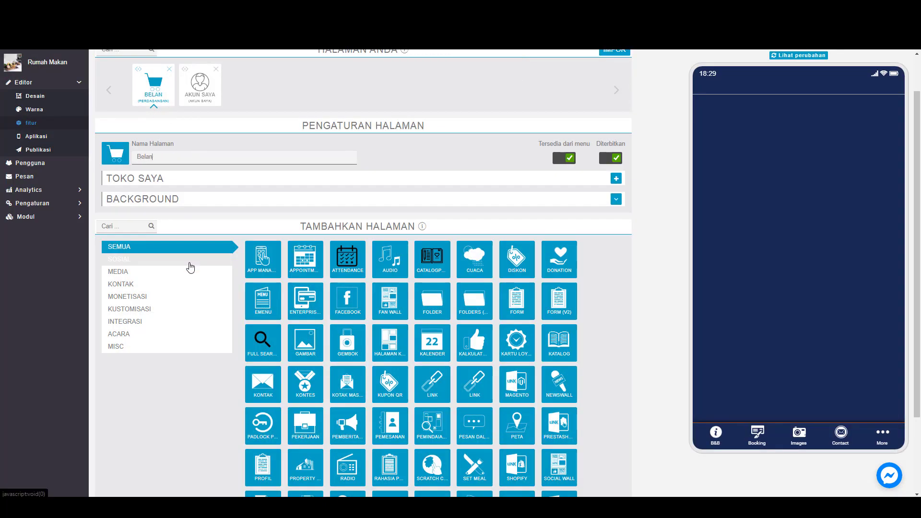
text(ja)
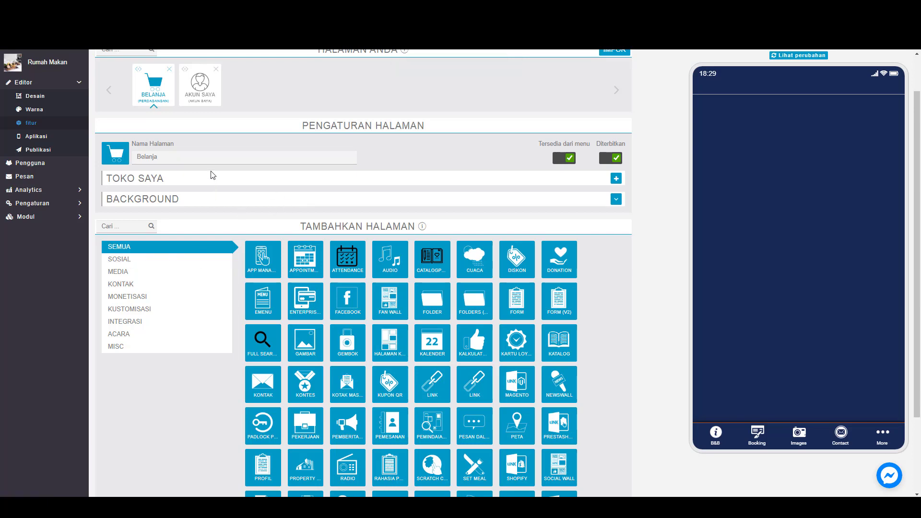
- Check the mind map for the next page, add a Fan Wall page to the app and name it "Feed"
scroll(302, 261, down, 2)
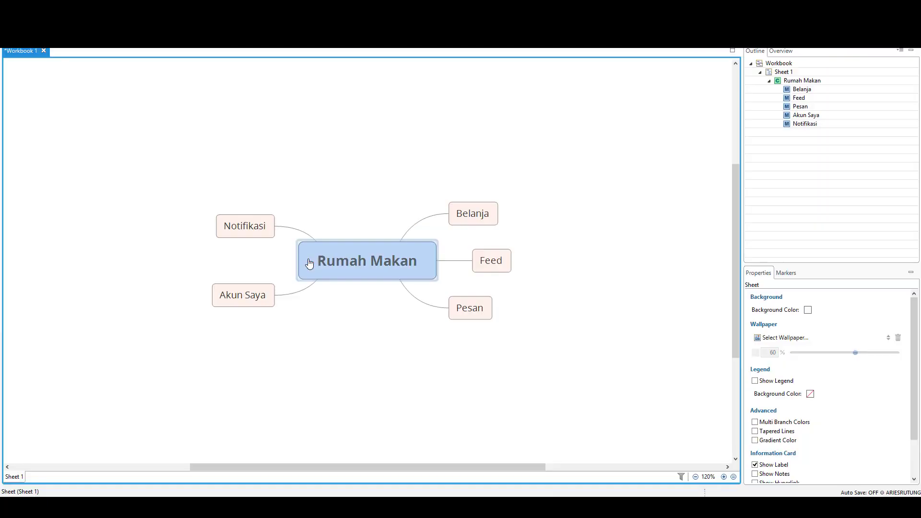
click(450, 267)
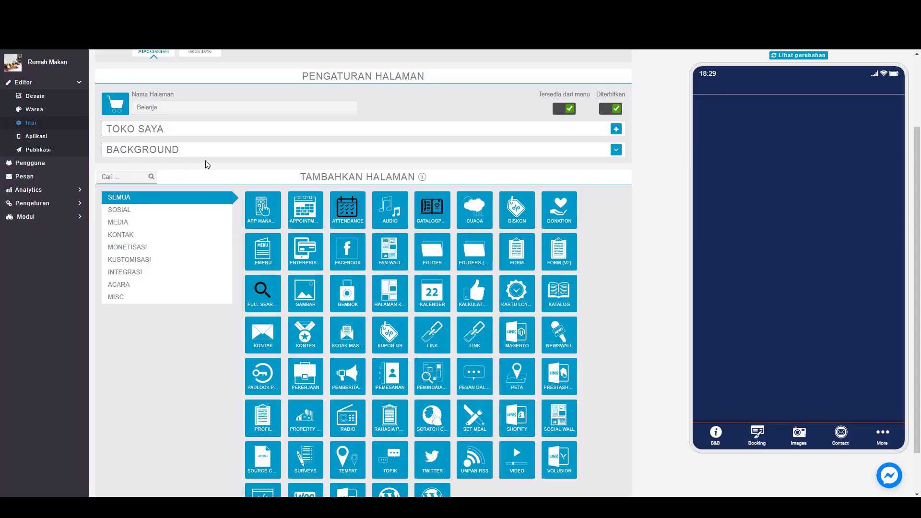
click(390, 251)
text(F)
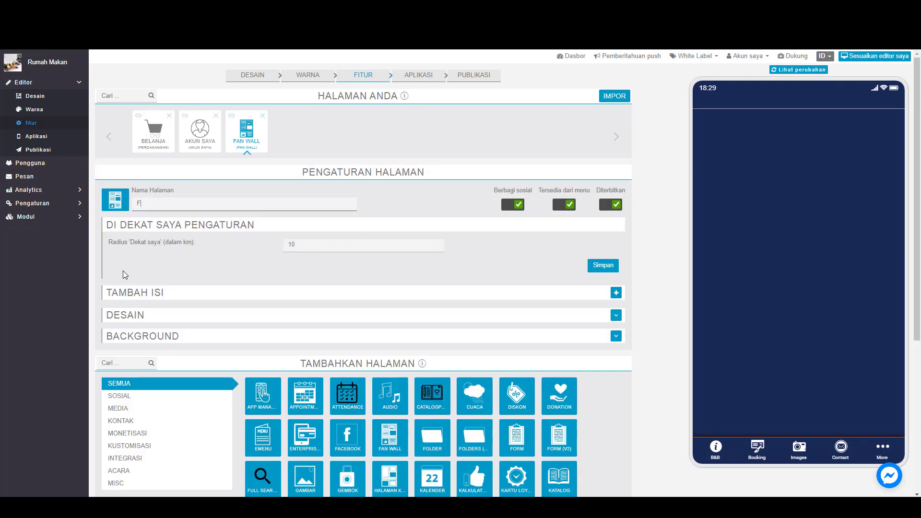
text(eed)
- Change the Feed page's icon to a rectangular speech bubble with dots and move the page between Belanja and Akun Saya
click(115, 200)
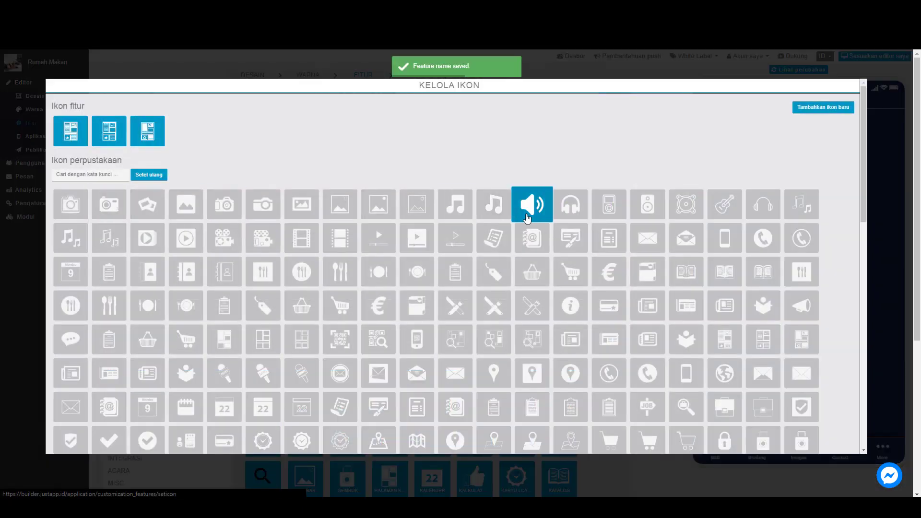
scroll(329, 258, down, 5)
click(303, 149)
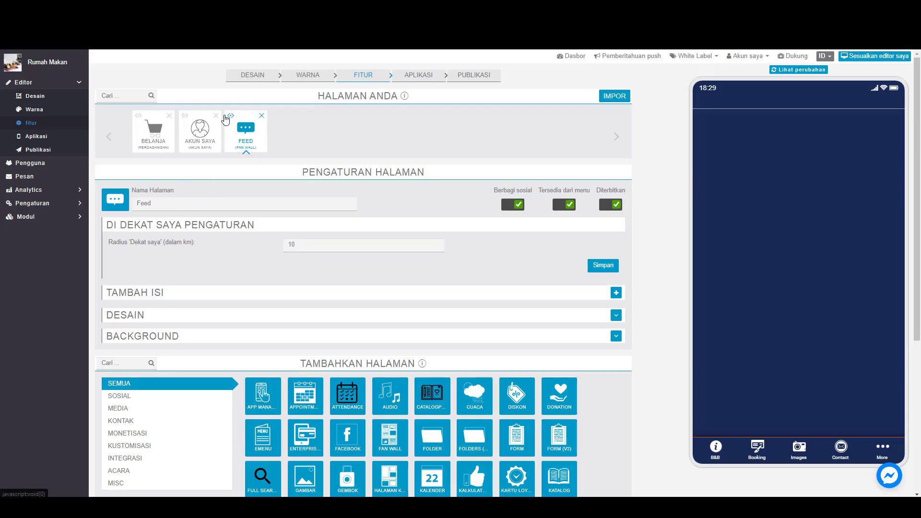
drag(242, 129, 200, 128)
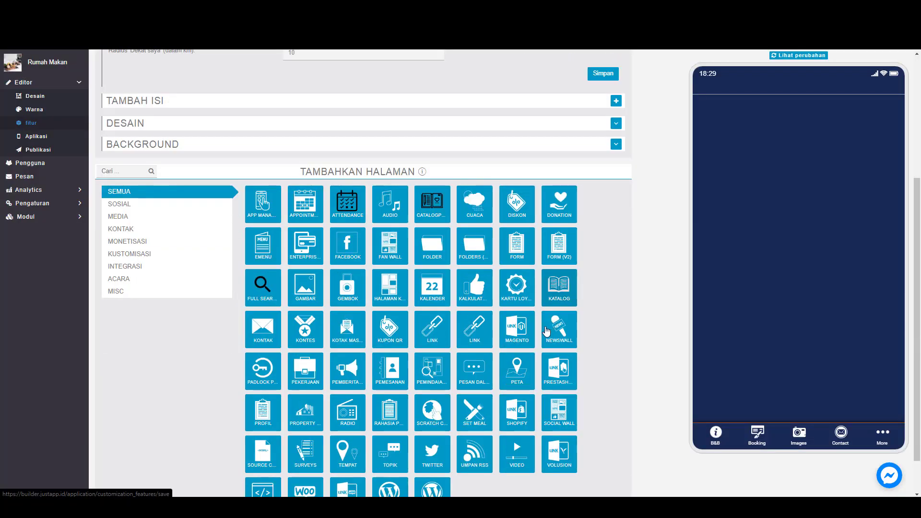
- Add a Pesan Dalam Aplikasi page and shorten its name to "Pesan"
click(476, 373)
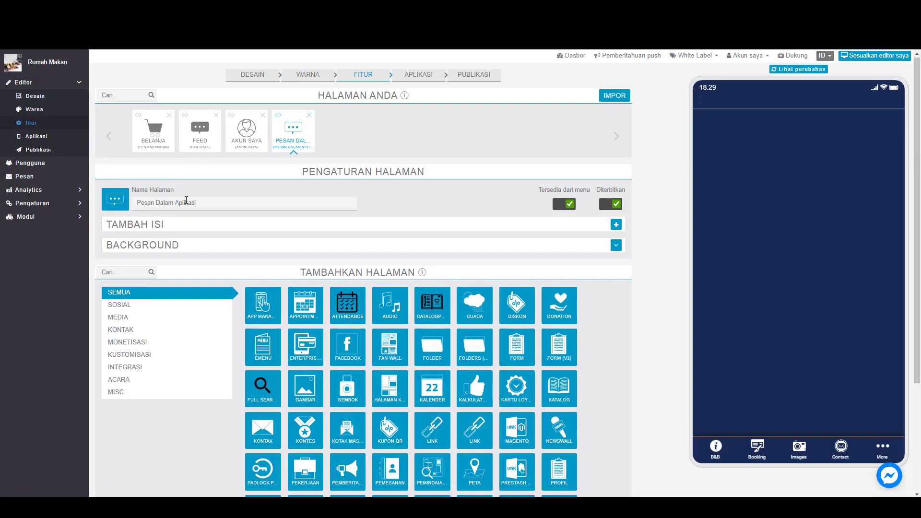
drag(197, 203, 156, 203)
key(BackSpace)
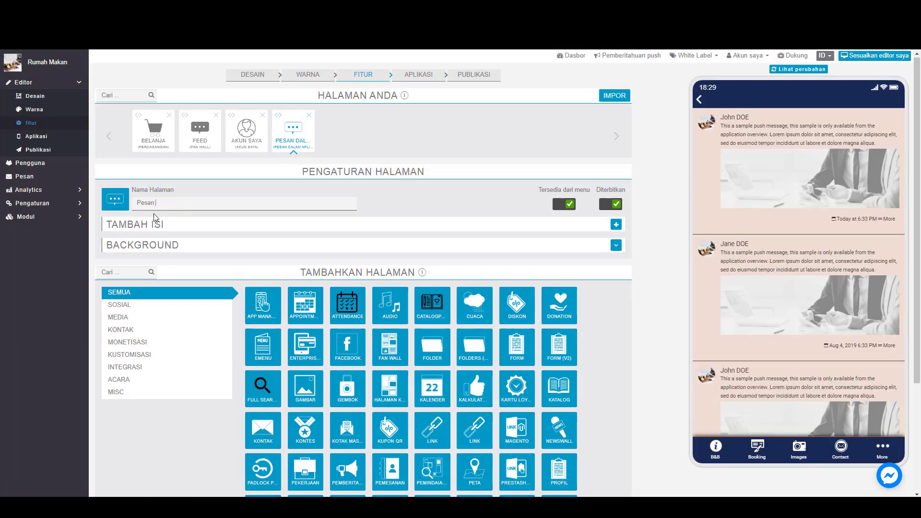
key(Return)
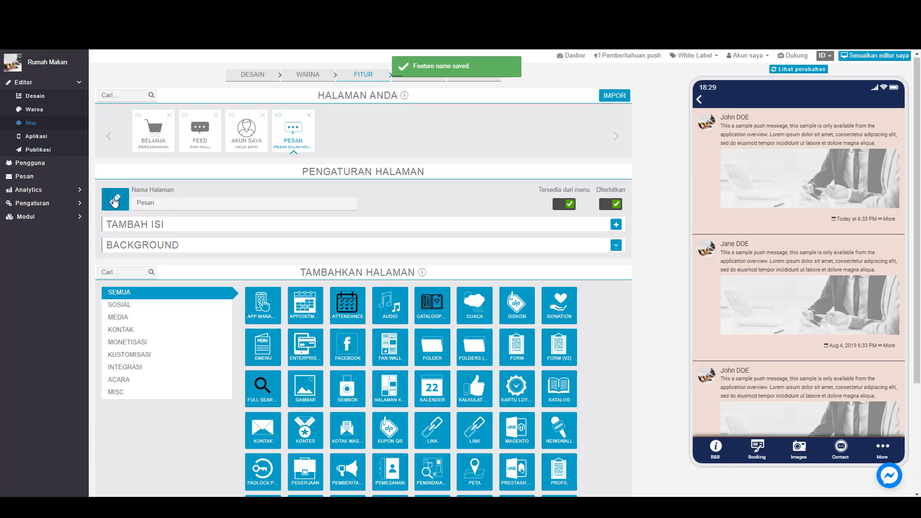
- Set the Pesan page's icon to the rounded speech bubble with dots and the Feed page's icon to the first Fan Wall feature icon
click(114, 201)
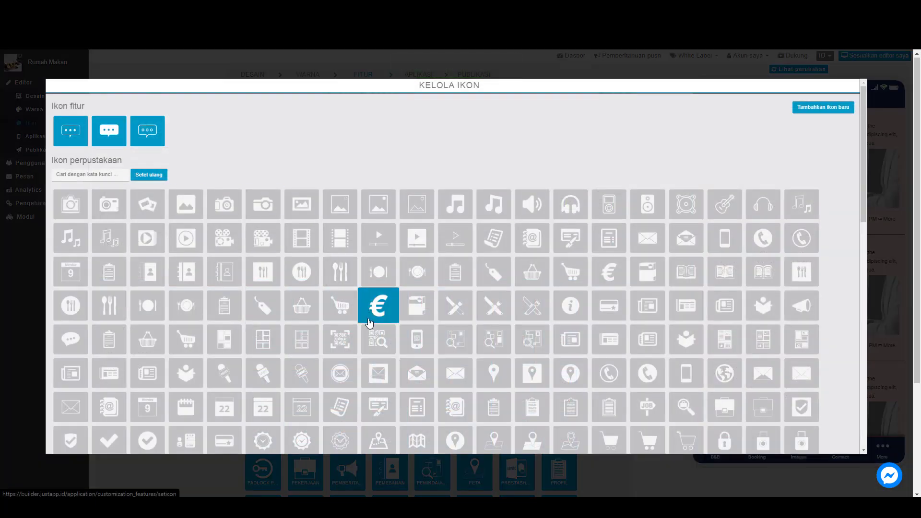
click(370, 321)
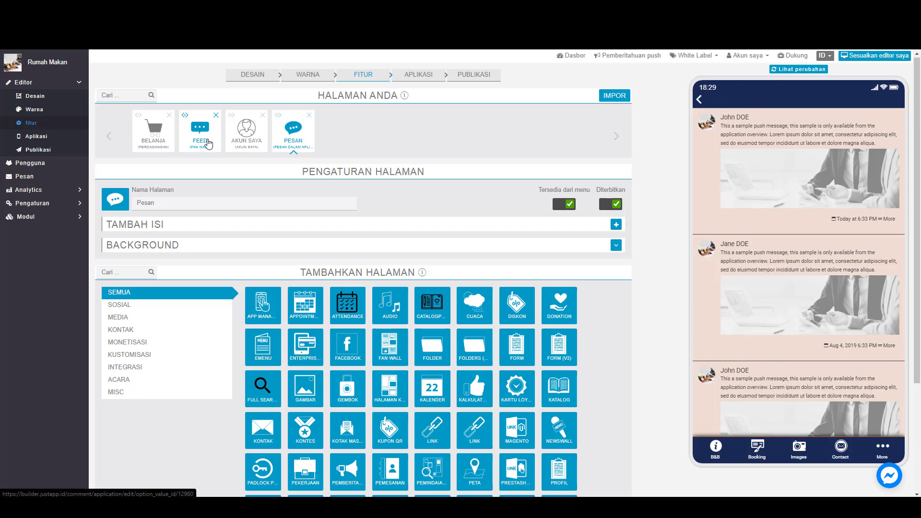
click(207, 141)
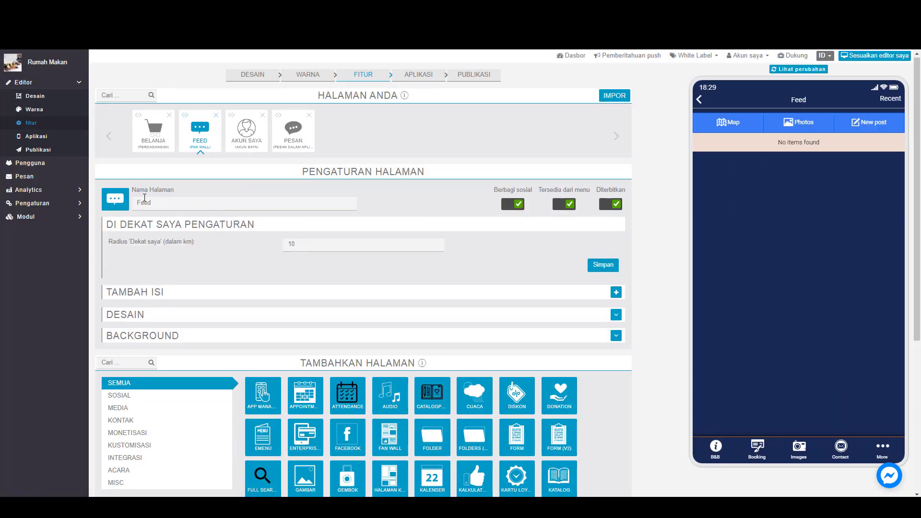
click(115, 199)
click(69, 131)
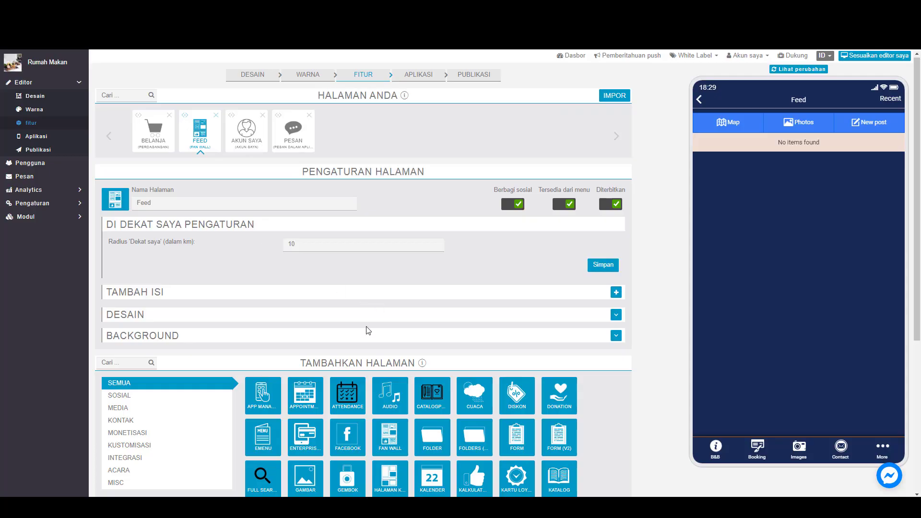
- Add a Pemberitahuan Push page and order the pages as Belanja, Feed, Pesan, Pemberitahuan Push, Akun Saya
scroll(368, 330, down, 5)
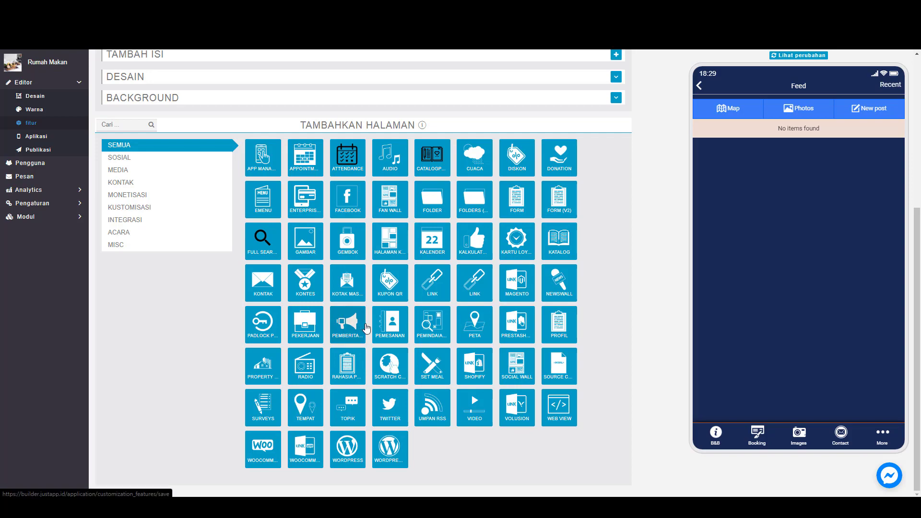
click(355, 331)
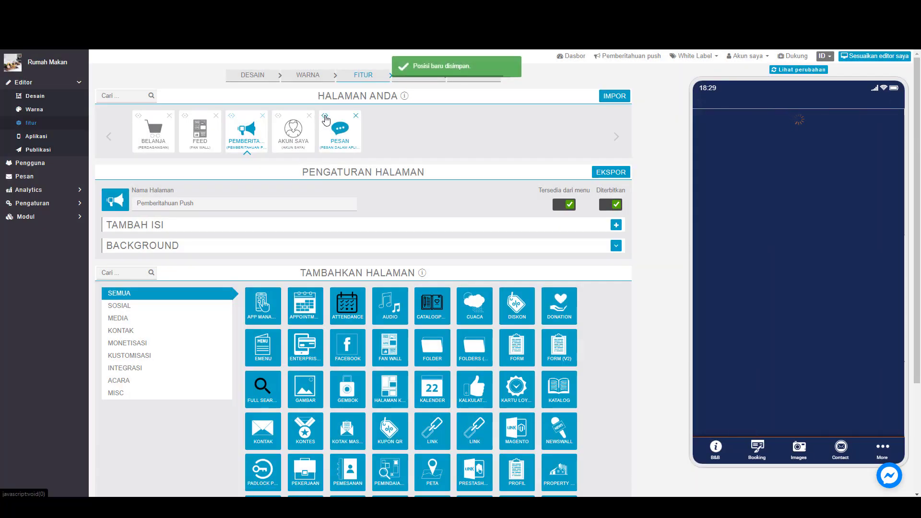
drag(325, 116, 235, 125)
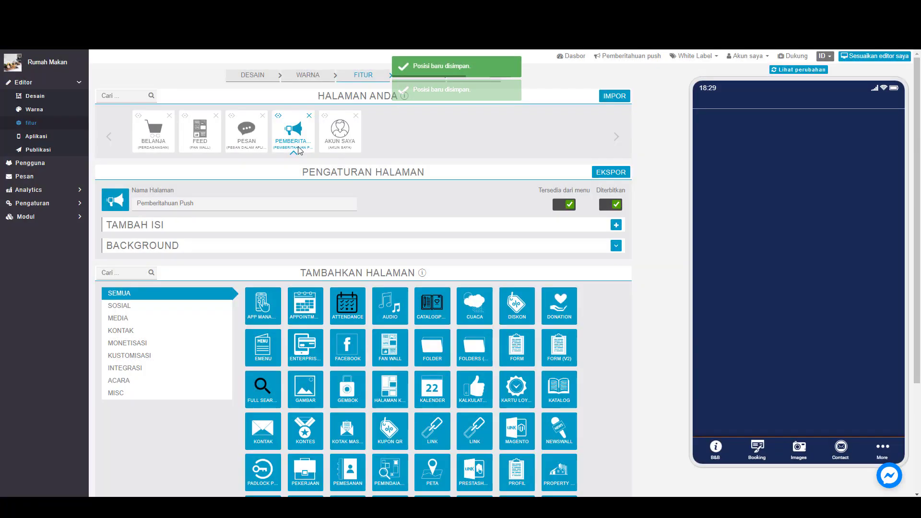
- Open the Pemberitahuan Push page's settings, check the matching topic in the mind map and rename the page as "Nofikasi"
click(294, 135)
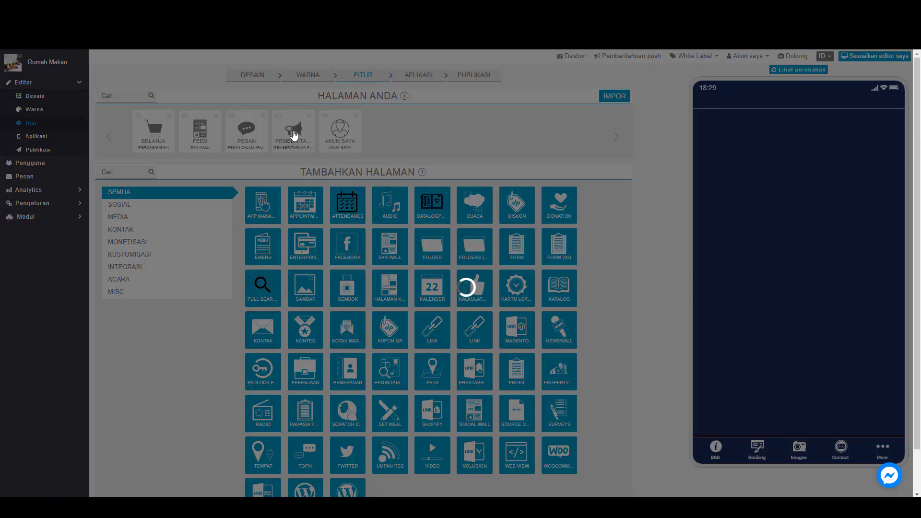
drag(198, 205, 132, 209)
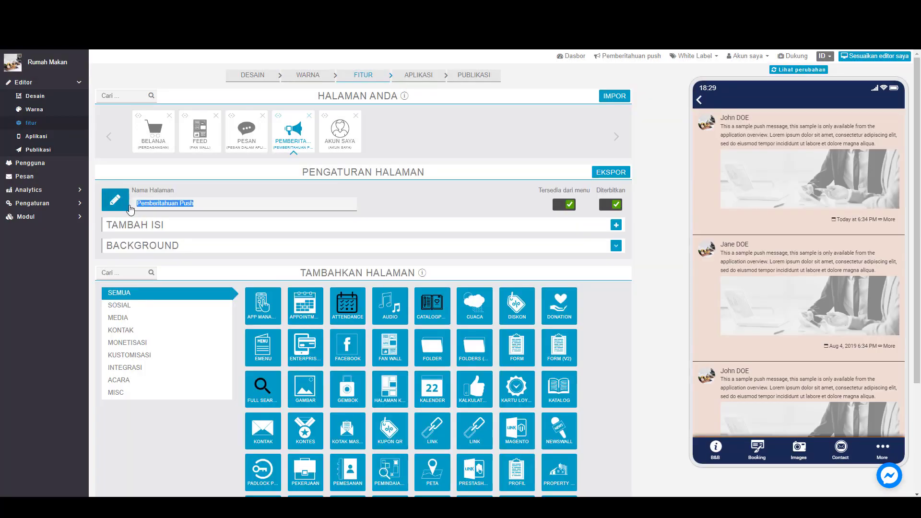
key(alt+Tab)
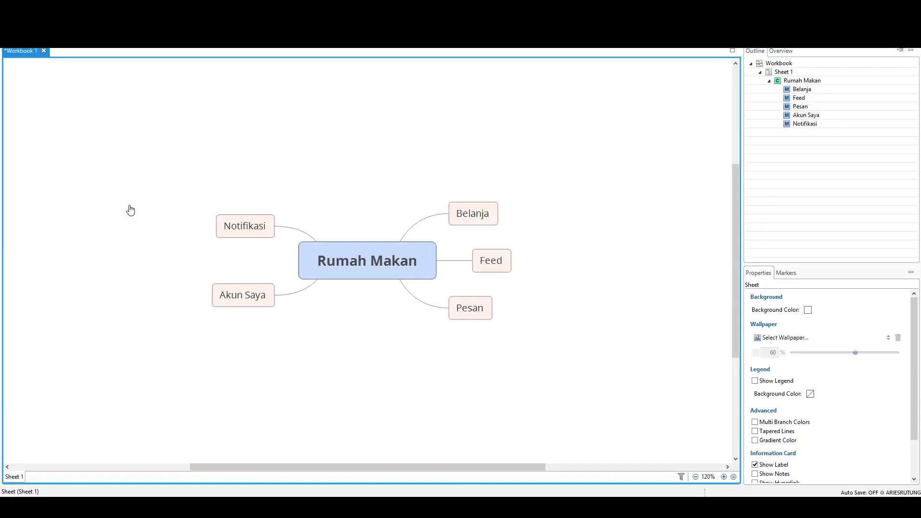
key(alt+Tab)
text(Nor)
text(ika)
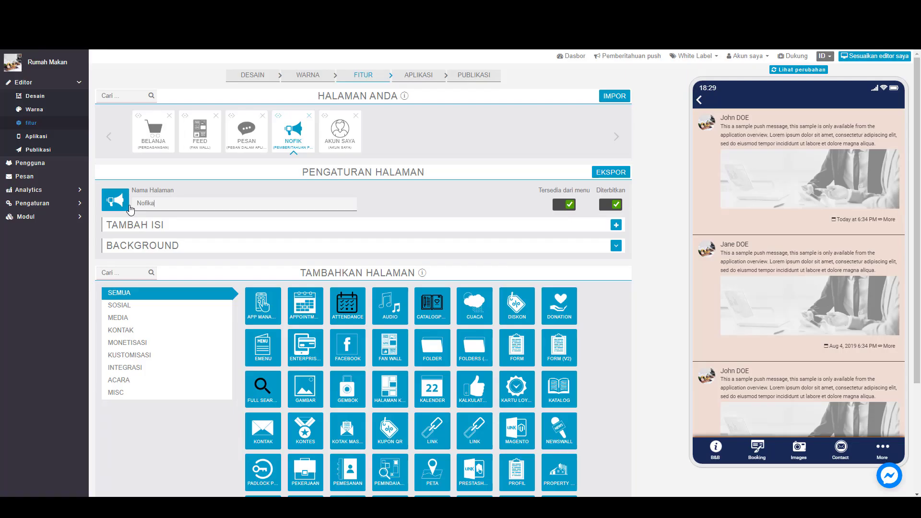
text(si)
click(123, 214)
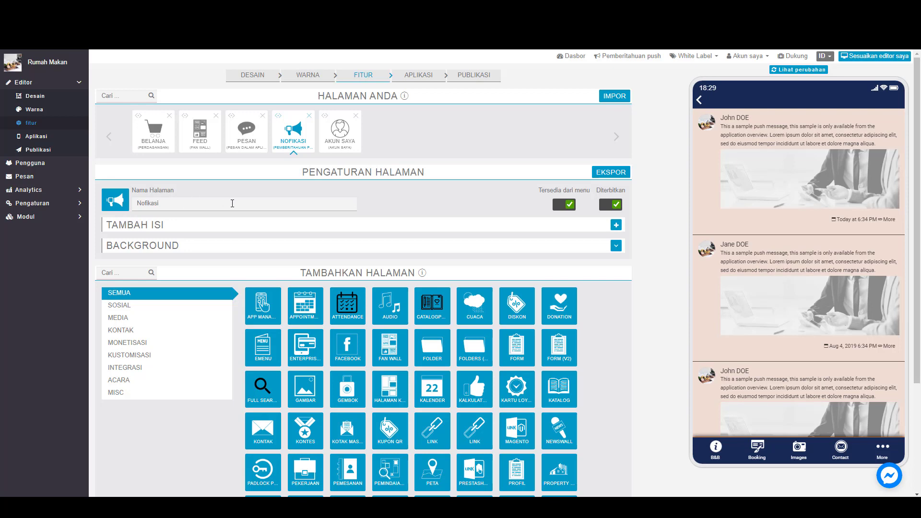
- Rename the Akun saya page as "Akun Saya" and refresh the phone preview
click(346, 140)
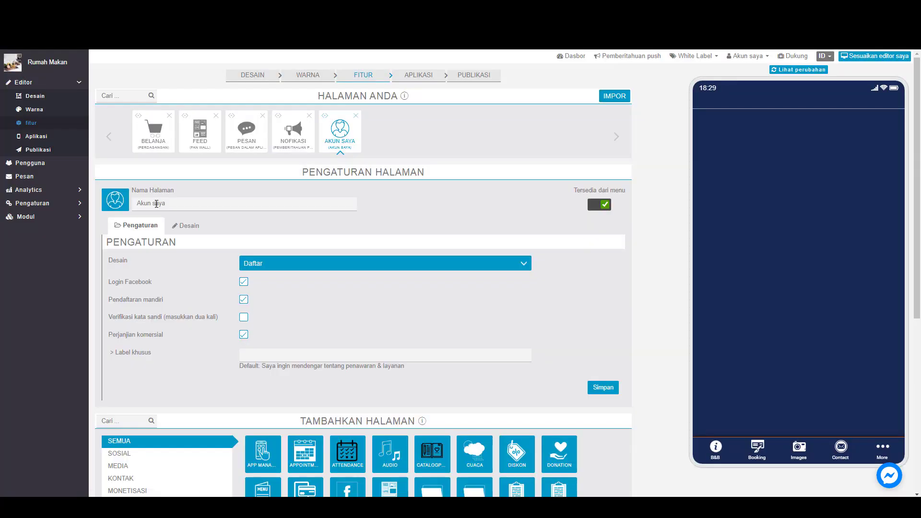
click(156, 205)
text(S)
click(784, 70)
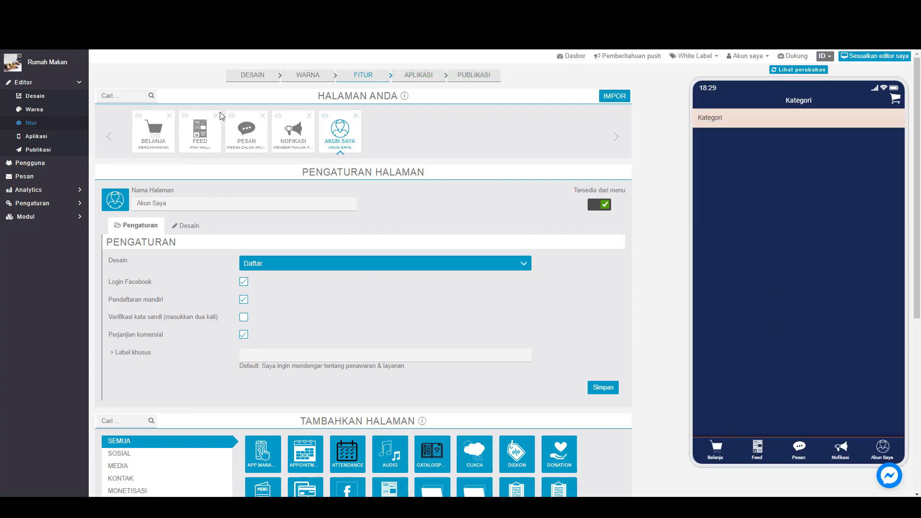
- Start a new store on the Belanja page and fill in its contact and address details, with operating hours 8
click(160, 138)
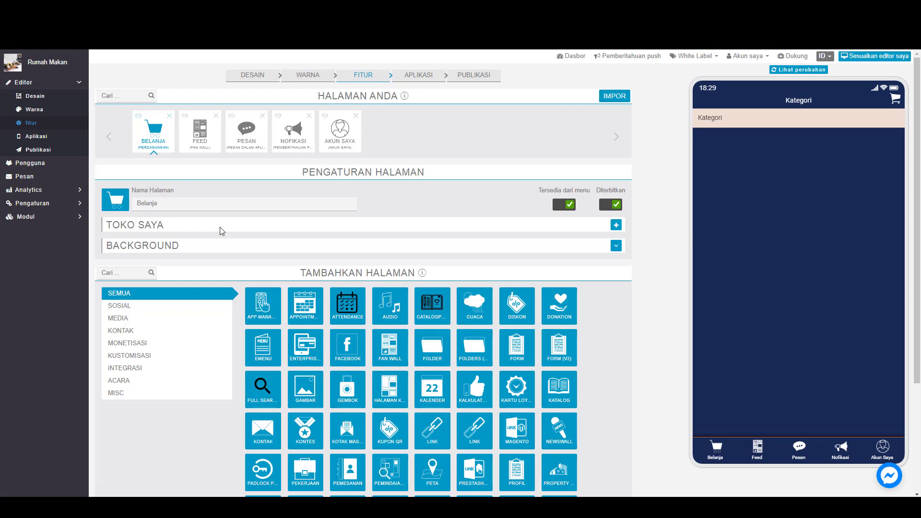
click(616, 224)
click(180, 271)
click(432, 308)
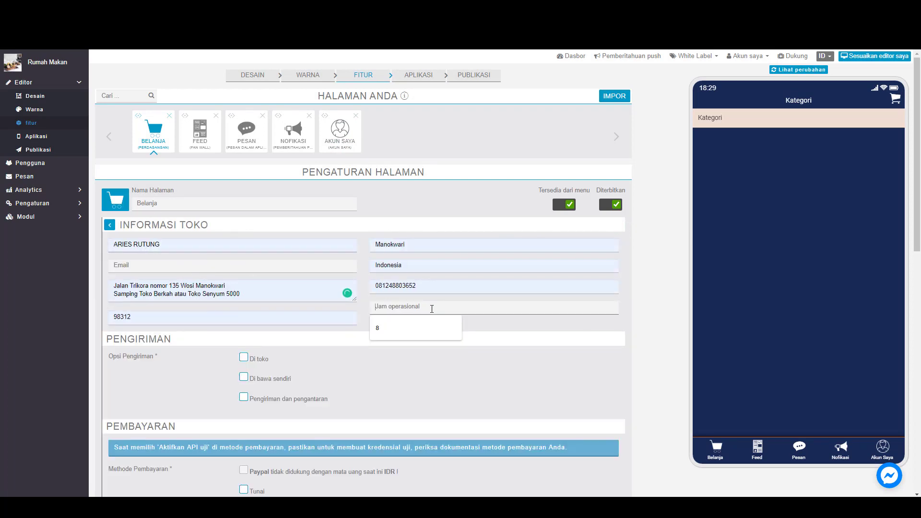
click(402, 321)
click(192, 266)
click(243, 295)
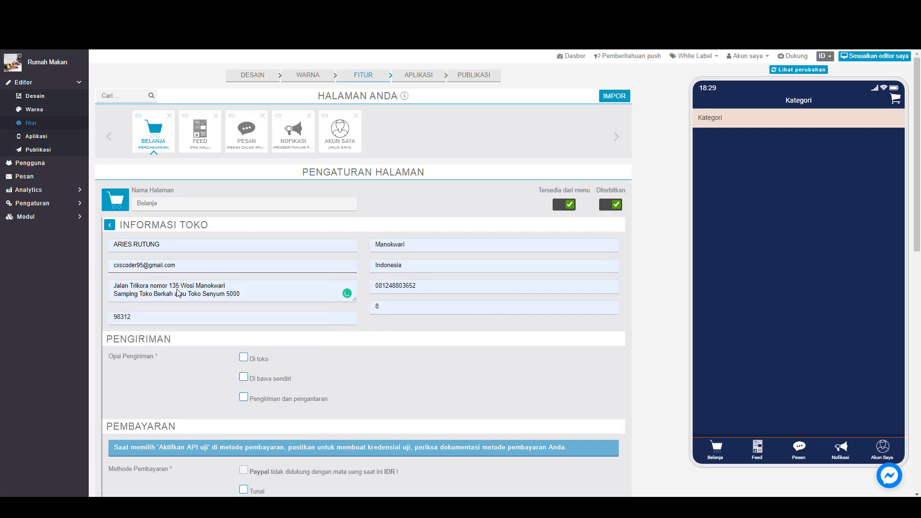
- Enable the delivery options Di toko, Di bawa sendiri and Pengiriman dan pengantaran for the store
scroll(220, 314, down, 2)
click(243, 261)
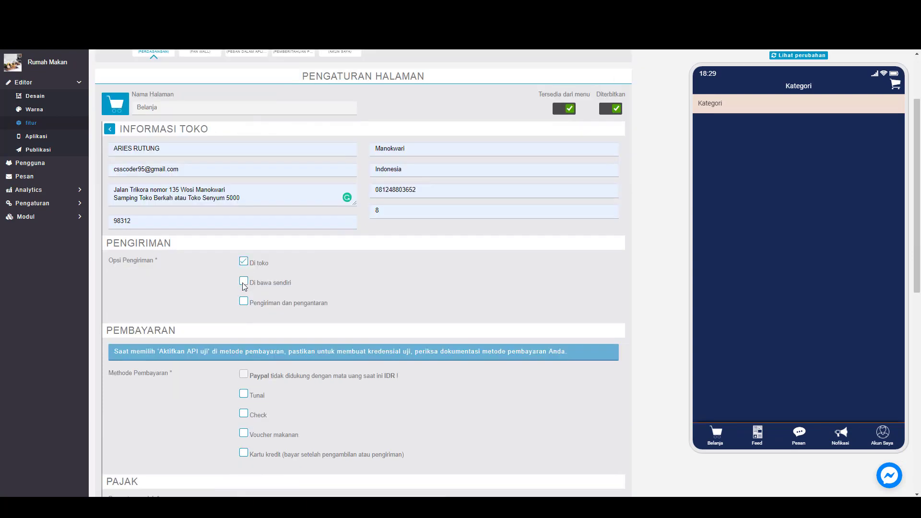
click(247, 302)
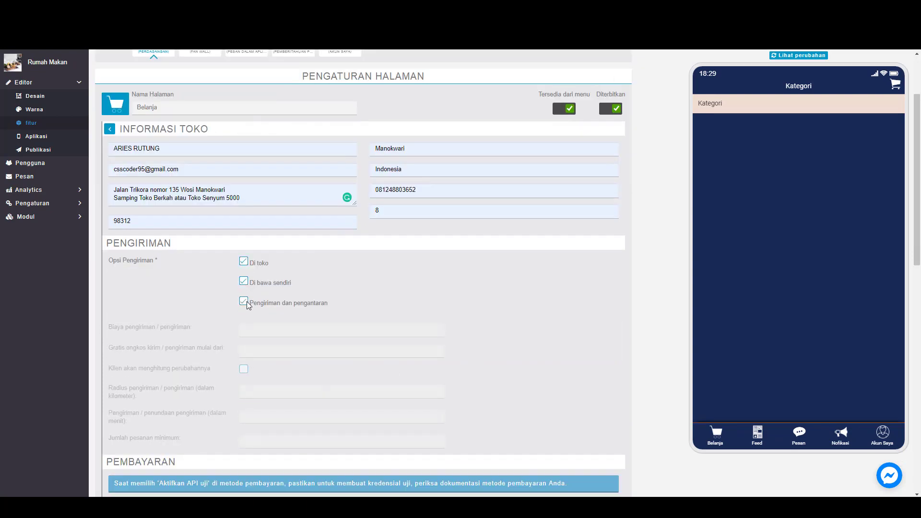
- Set the delivery fee to 20000 and free delivery from "1 kg", and let the client calculate their change
scroll(255, 297, down, 1)
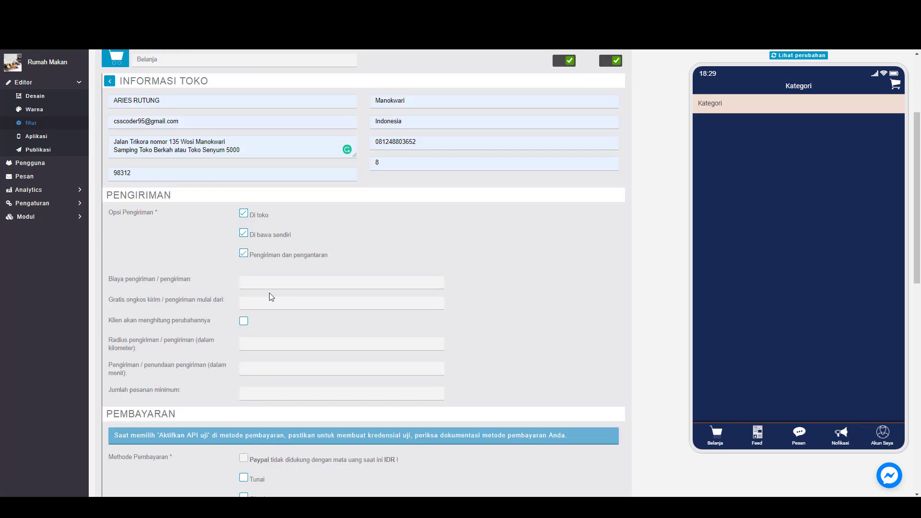
click(270, 284)
click(267, 305)
click(267, 306)
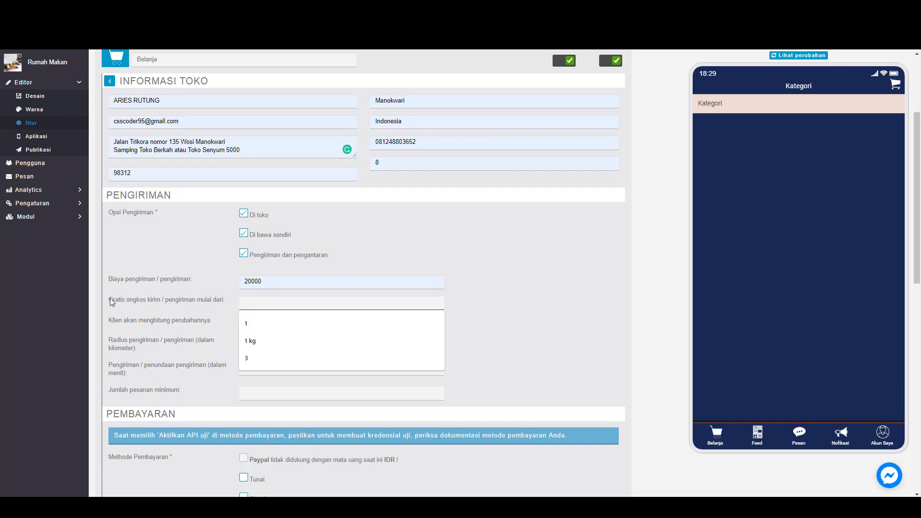
click(256, 340)
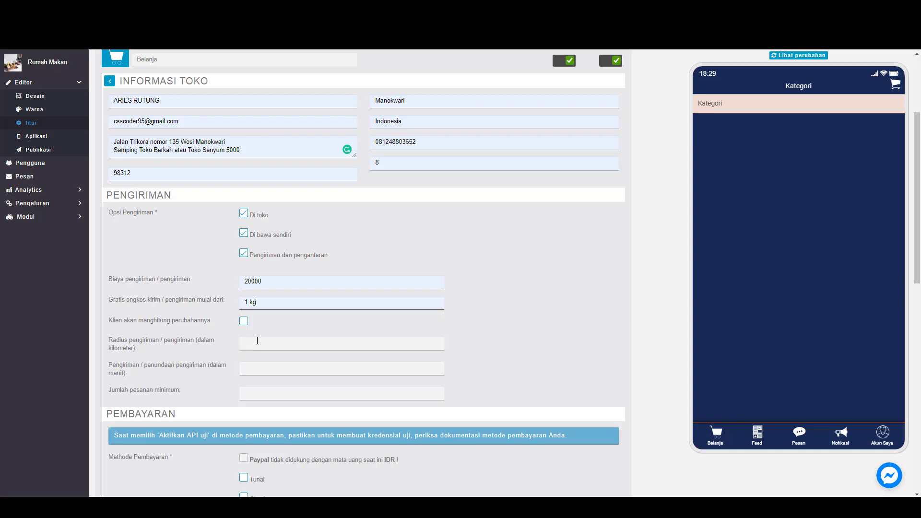
click(244, 322)
- Set the delivery radius to 4 km, the delivery delay to 10 minutes and the minimum order to 5
scroll(244, 324, down, 1)
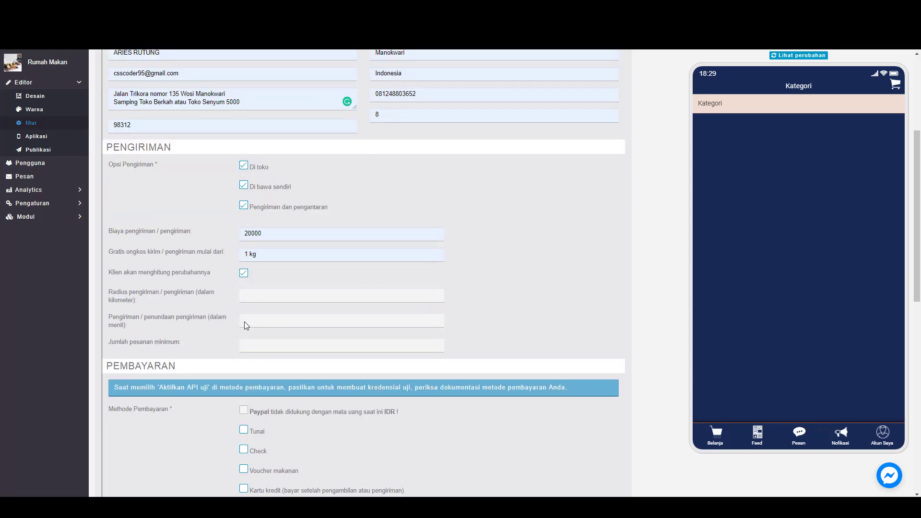
click(261, 300)
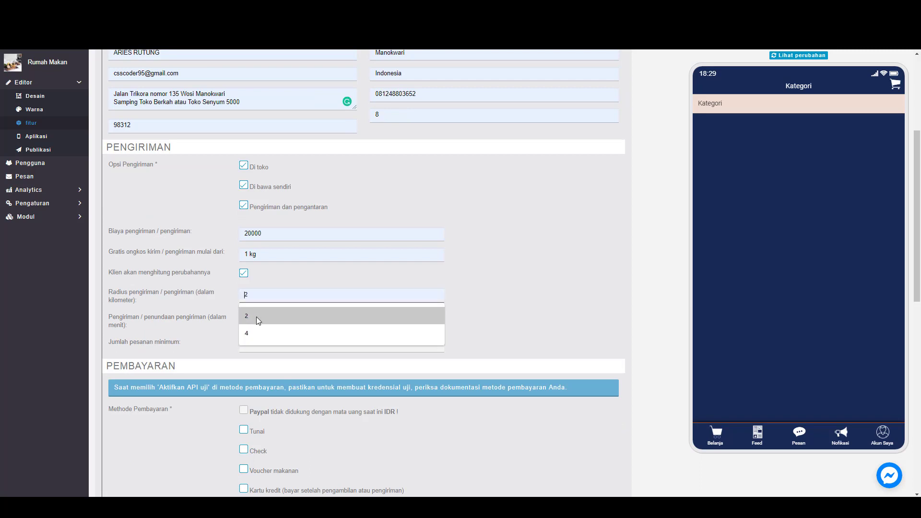
click(254, 328)
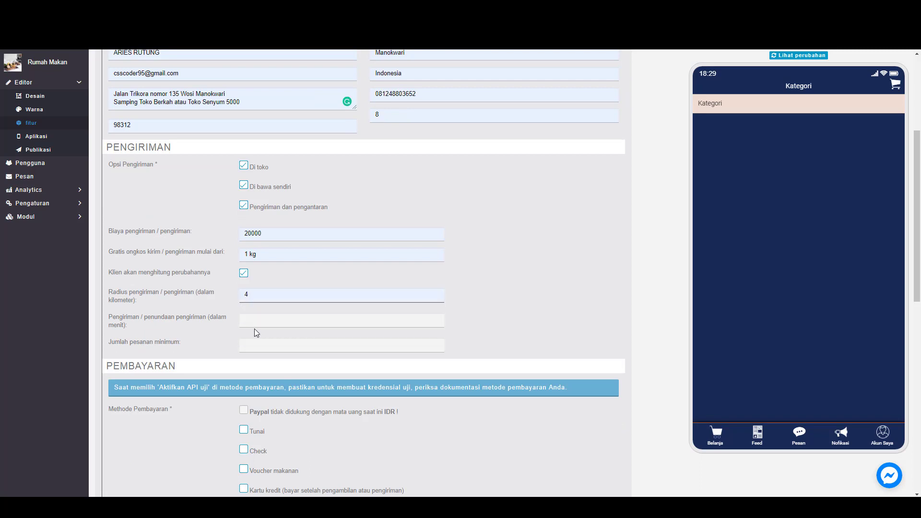
scroll(257, 308, down, 1)
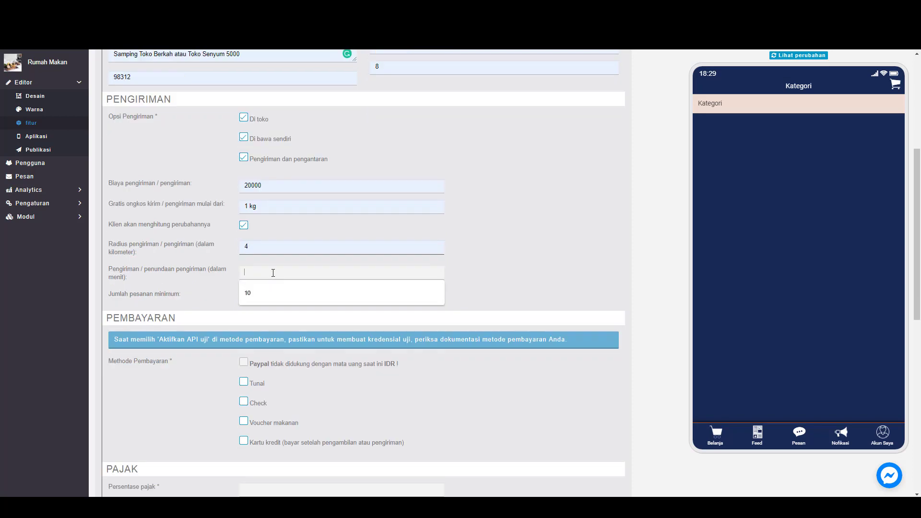
click(257, 272)
click(256, 295)
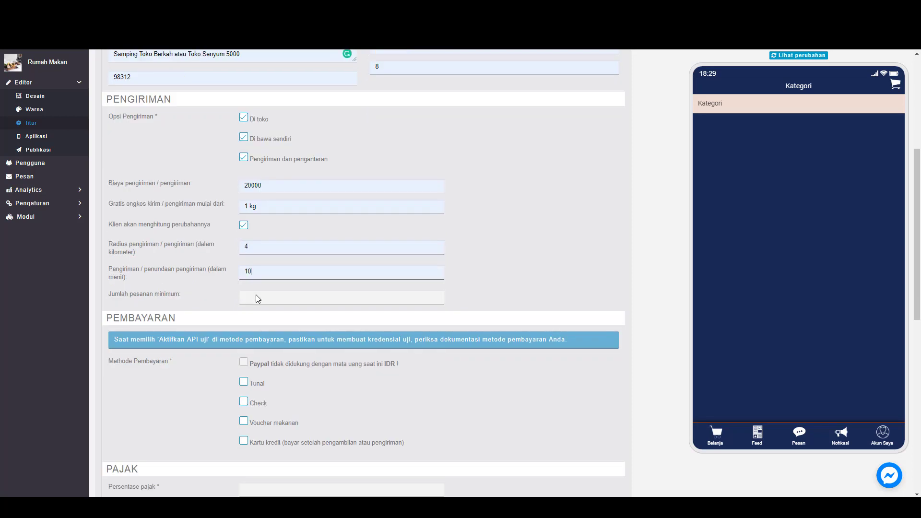
click(258, 301)
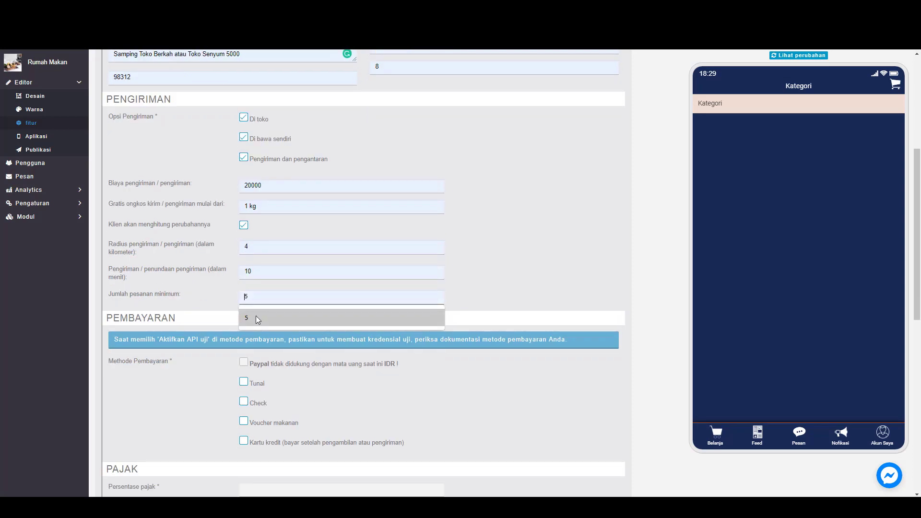
click(257, 320)
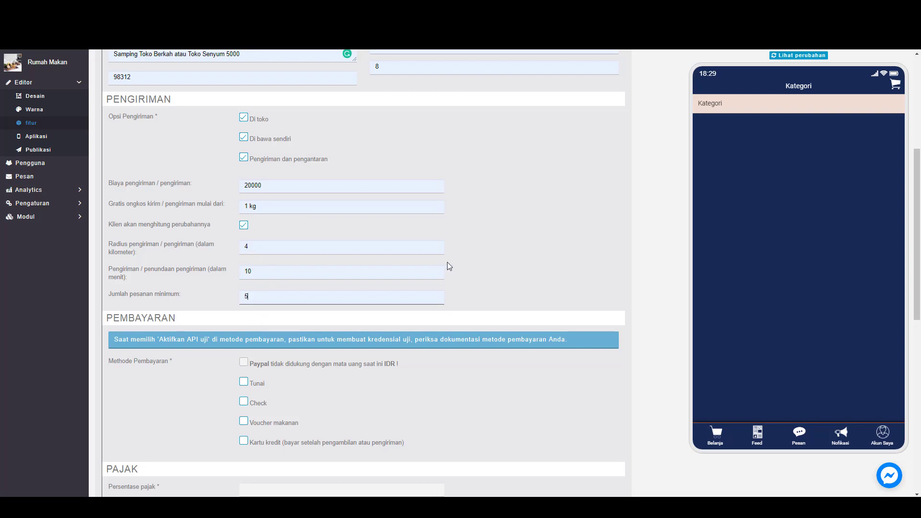
- Enable Tunai, Check, Voucher makanan and Kartu kredit payments, then save the store with a tax percentage of 0
scroll(288, 298, down, 1)
scroll(255, 250, down, 2)
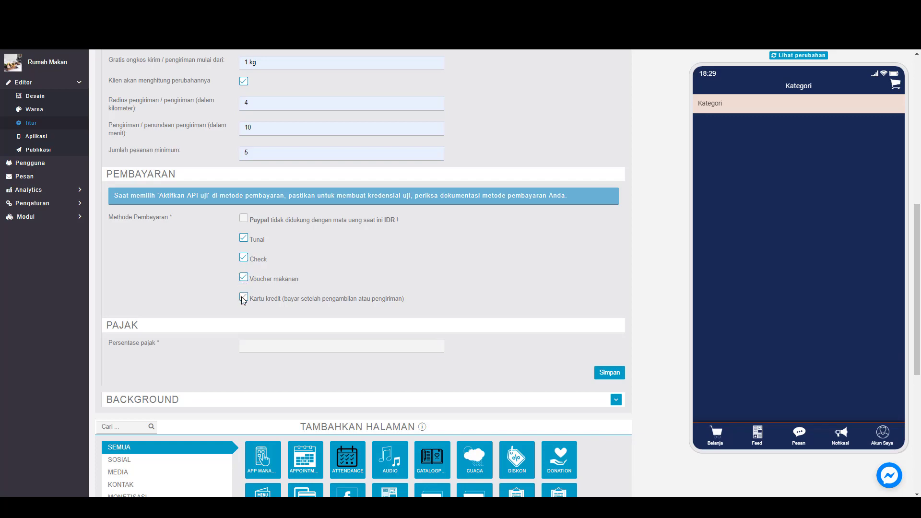
scroll(245, 300, down, 2)
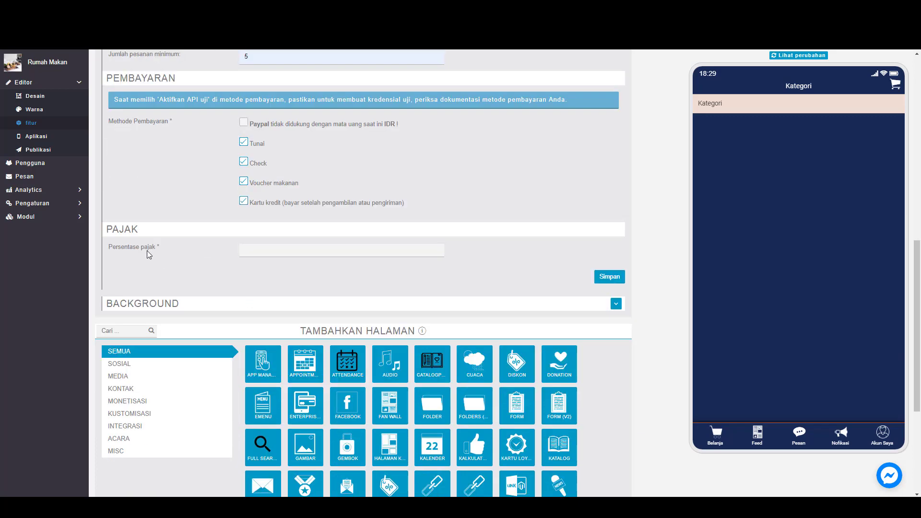
scroll(538, 272, up, 1)
click(358, 300)
text(0)
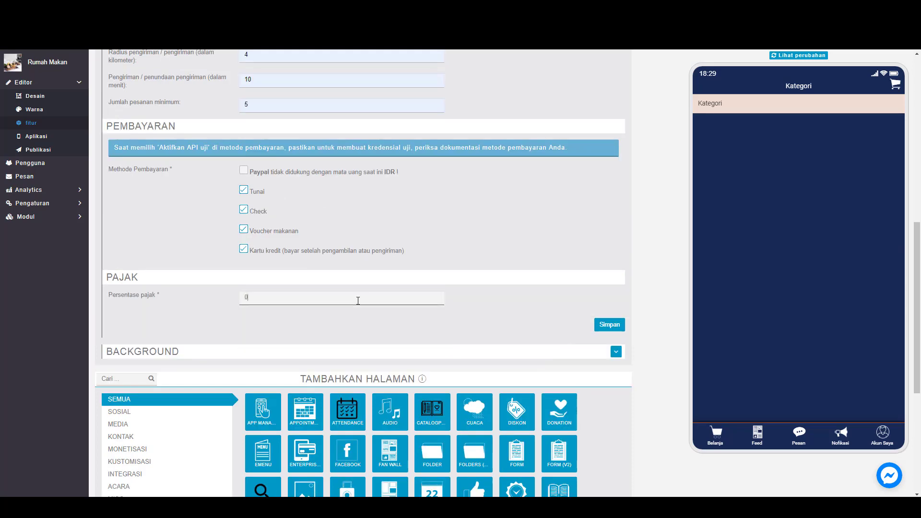
click(609, 324)
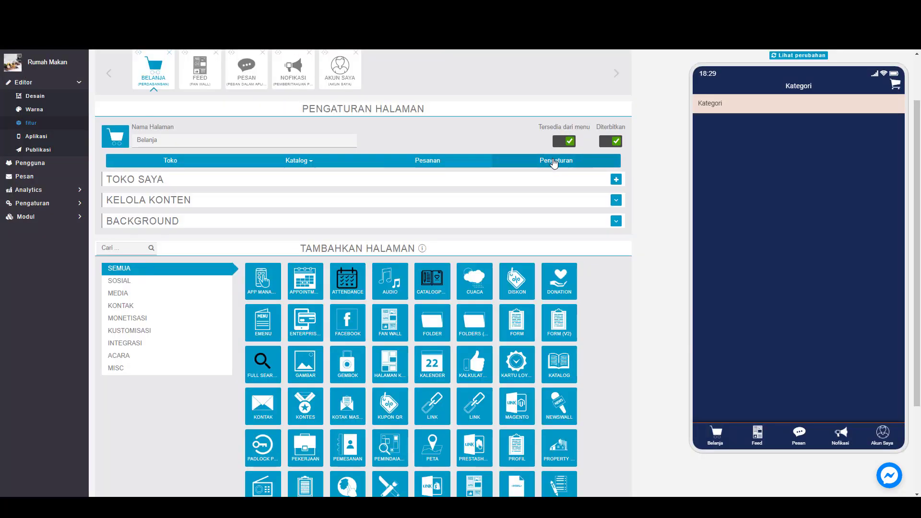
- Look through the Belanja shop settings and create a new tax named "Pajak1" with a percentage of 0
scroll(185, 237, down, 4)
scroll(185, 236, up, 3)
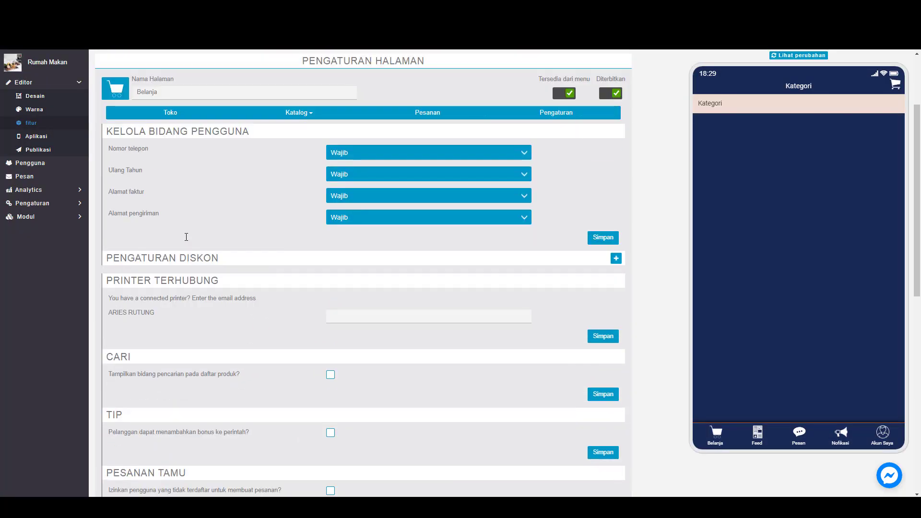
scroll(186, 237, down, 5)
scroll(187, 237, down, 3)
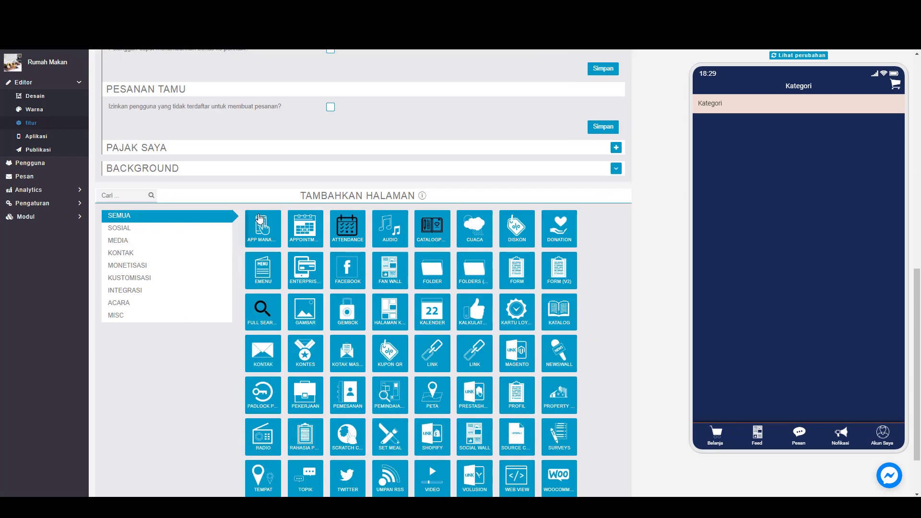
click(615, 149)
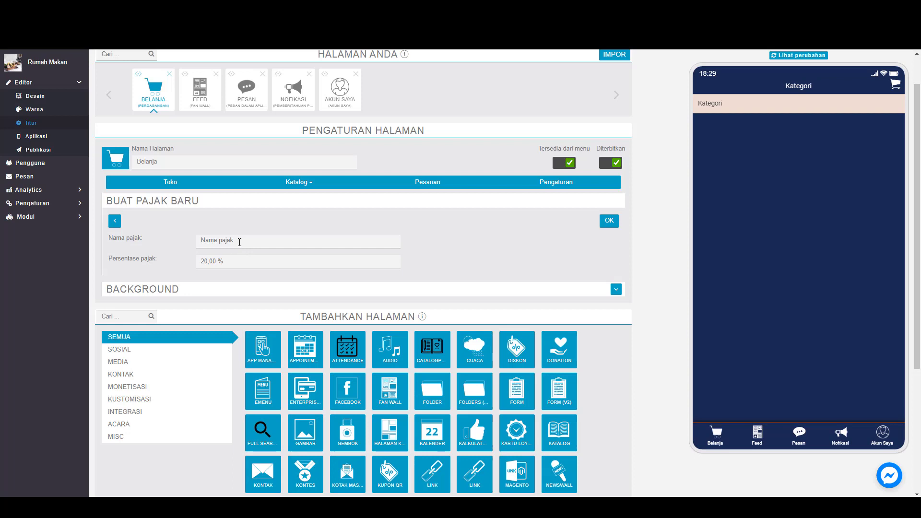
click(224, 241)
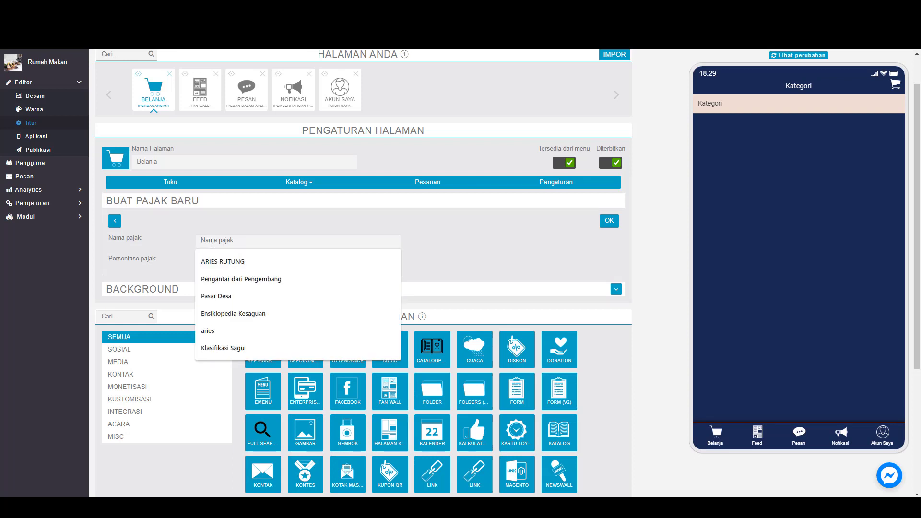
text(Pajak1)
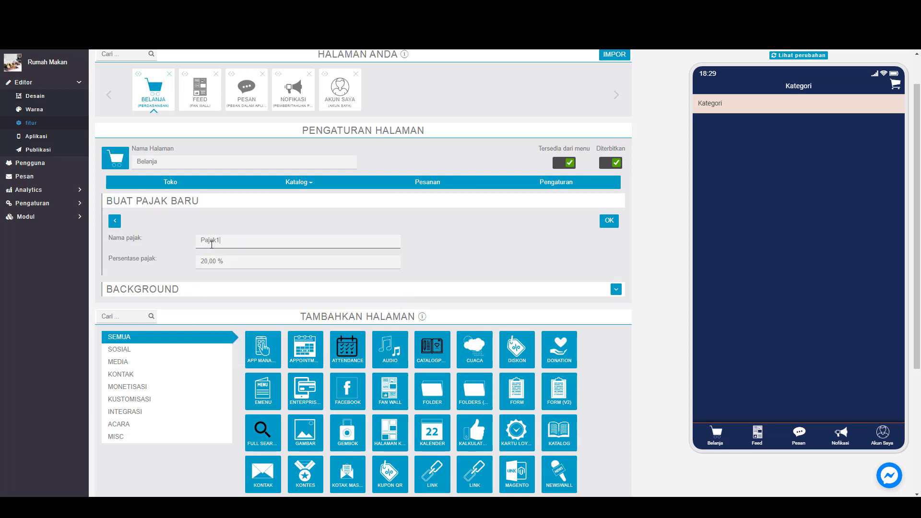
click(238, 256)
text(0)
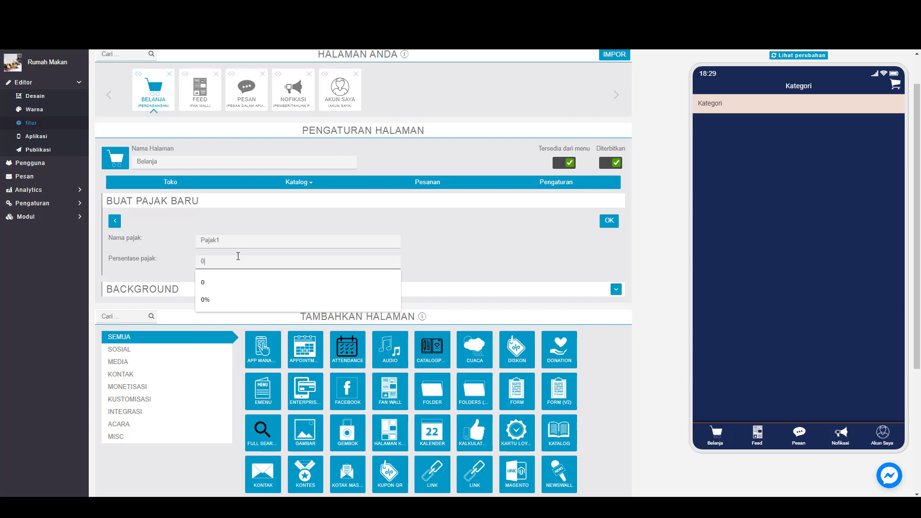
click(608, 221)
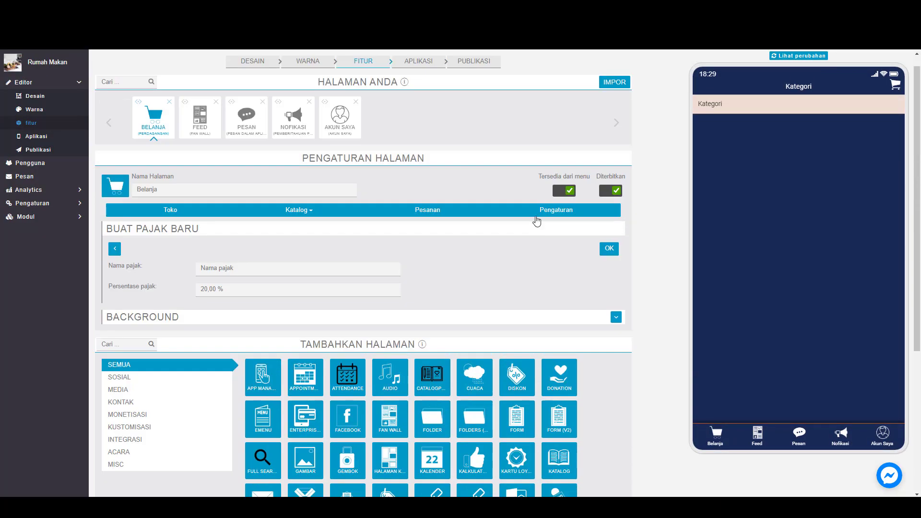
- Open the shop's catalog categories and rename the default Kategori entry as "Makan"
click(296, 210)
click(259, 225)
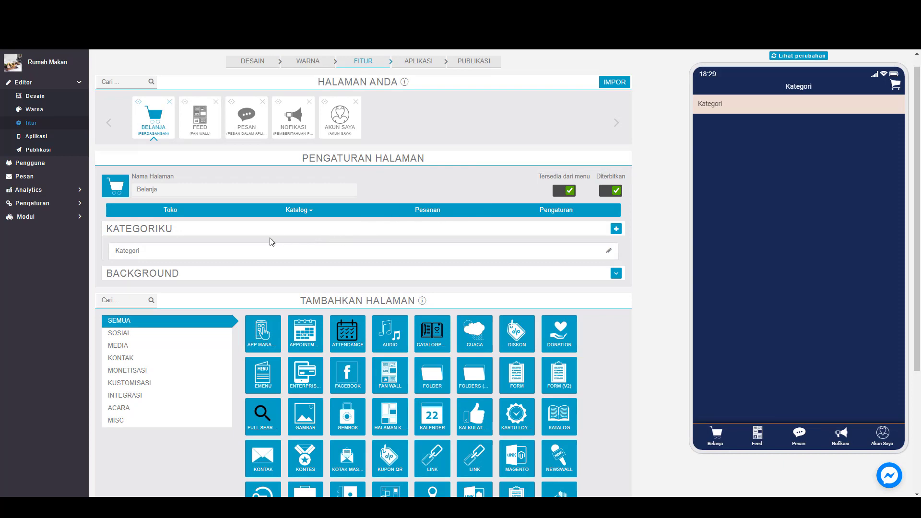
click(609, 252)
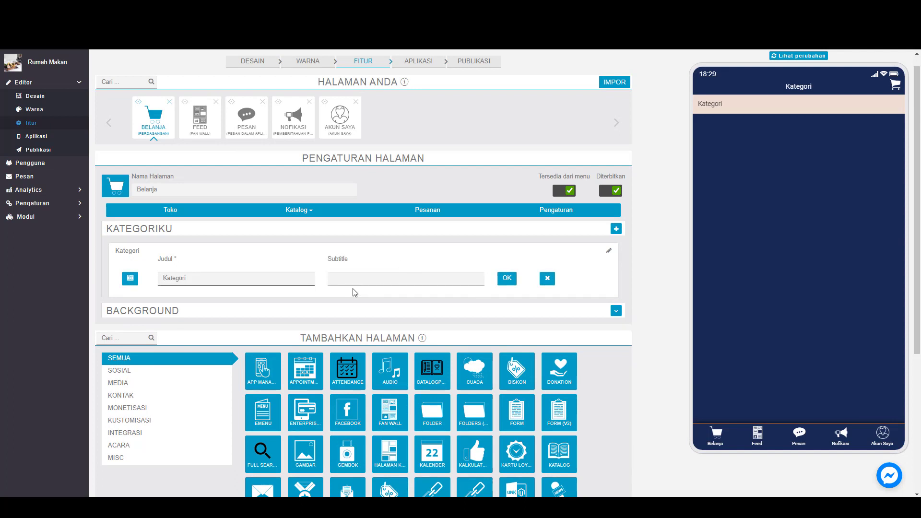
drag(207, 278, 140, 280)
text(Rumah Makan)
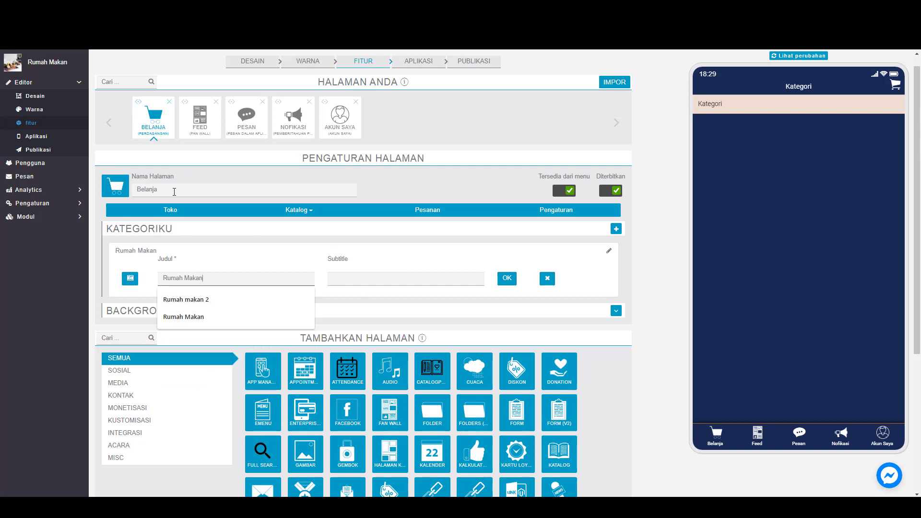
key(Return)
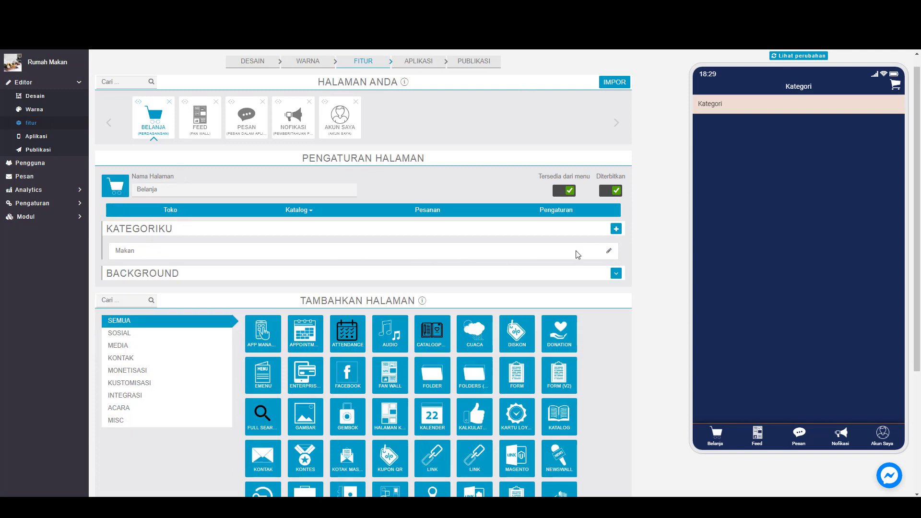
- Add a subcategory titled "Makanan" under Makan with the makanan12 image, and save it
click(616, 229)
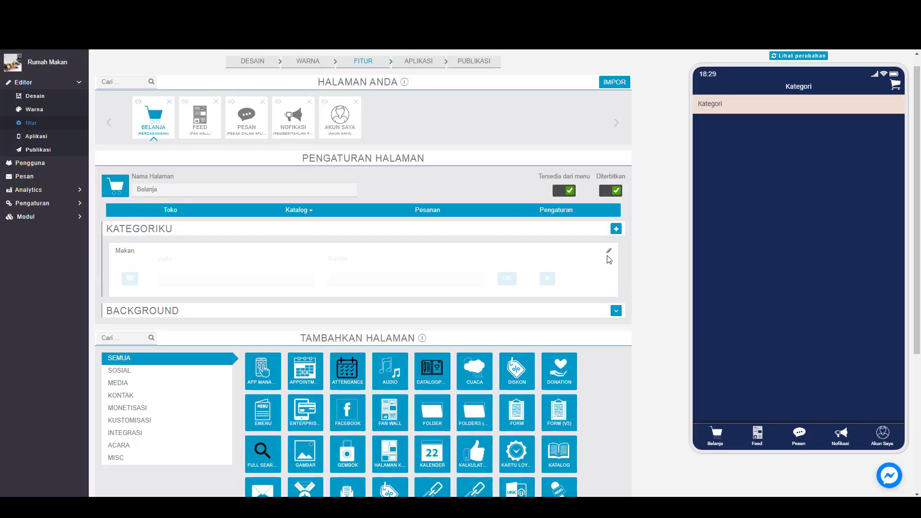
text(Makanan)
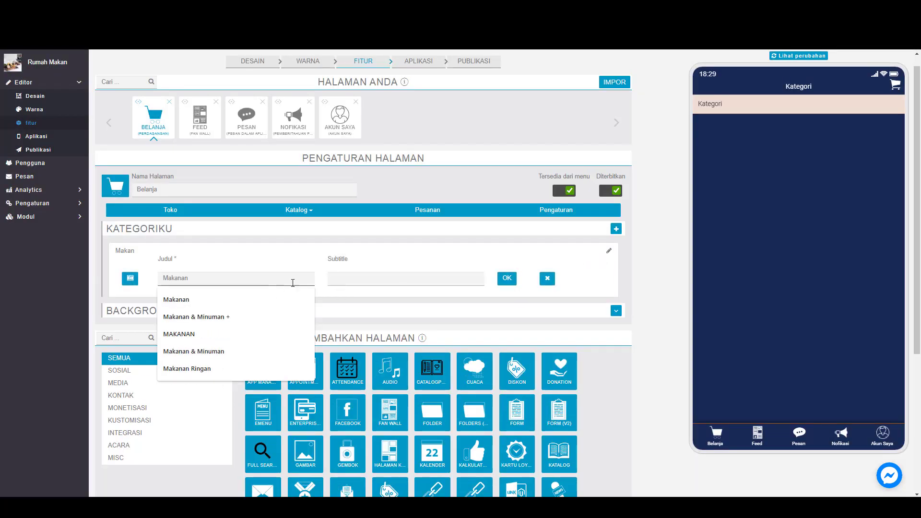
click(422, 257)
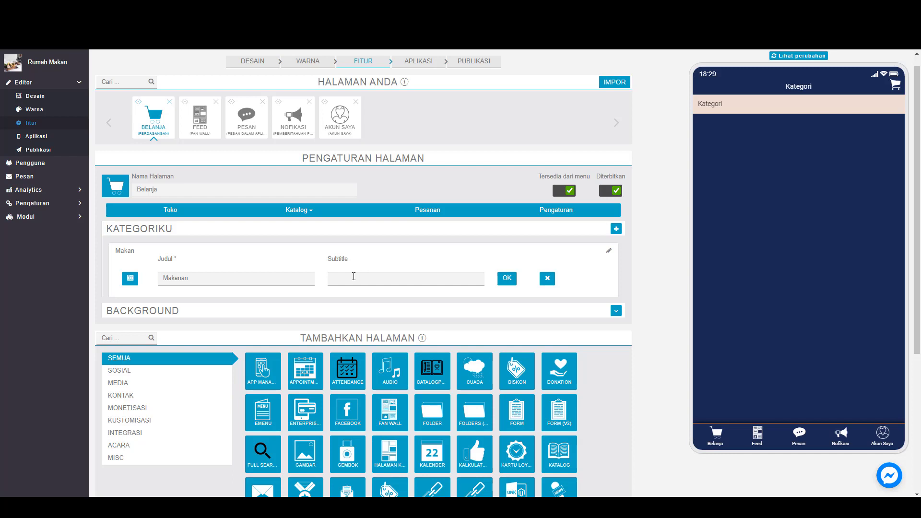
click(129, 279)
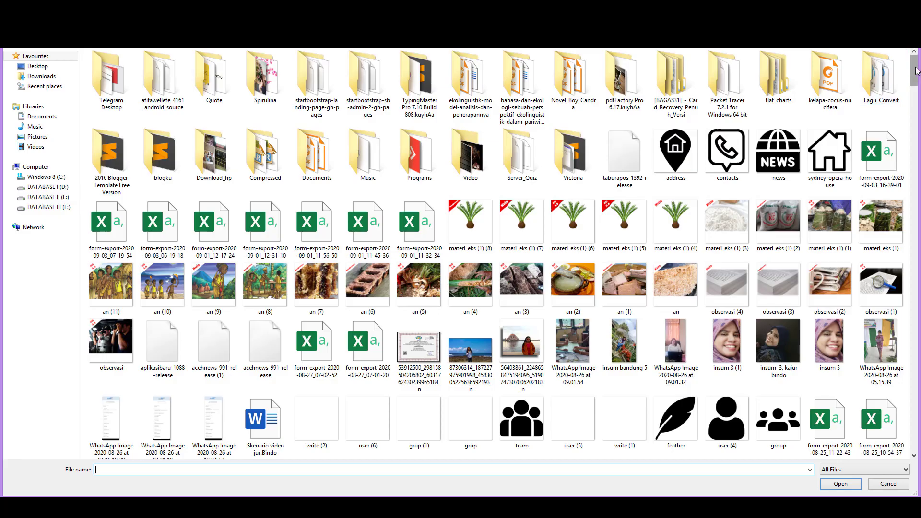
scroll(885, 98, down, 15)
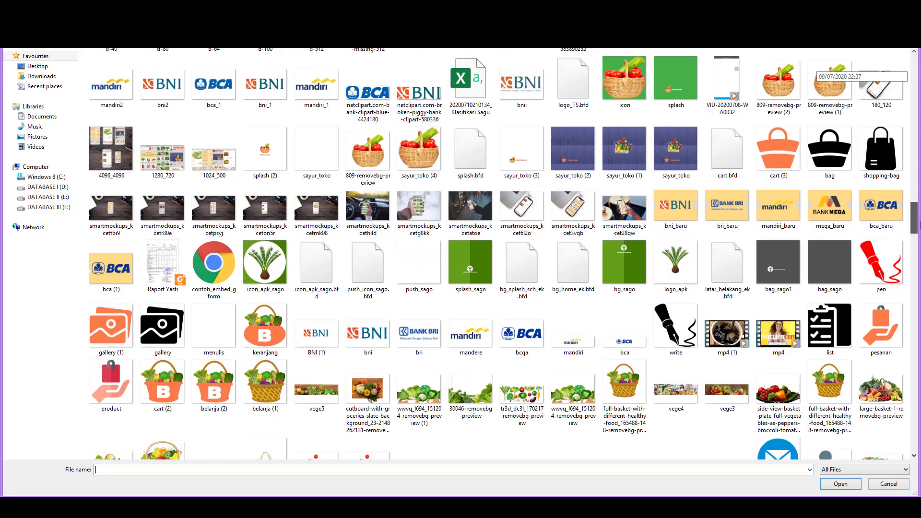
scroll(885, 144, down, 6)
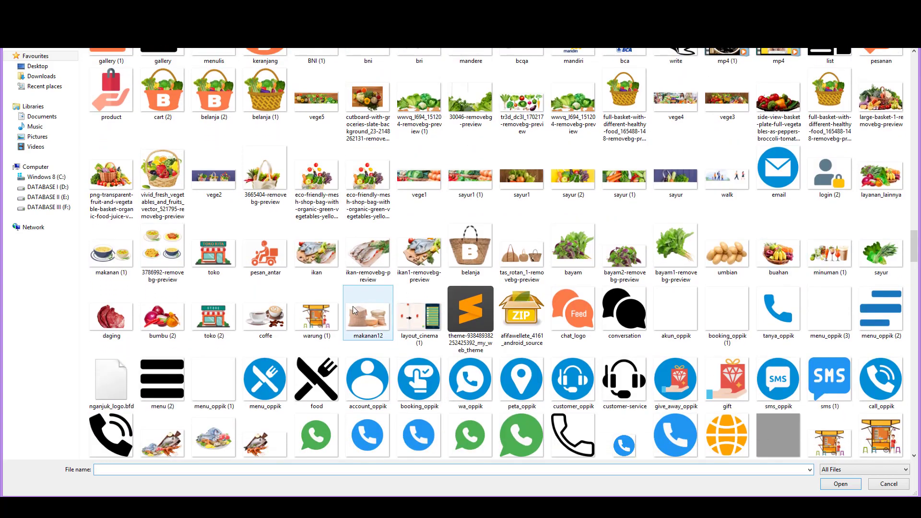
click(367, 317)
double_click(366, 316)
click(582, 172)
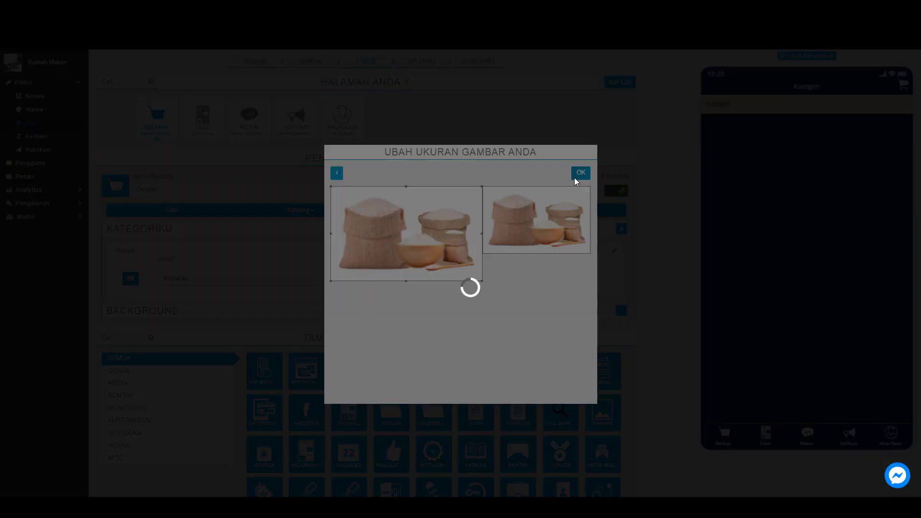
click(515, 280)
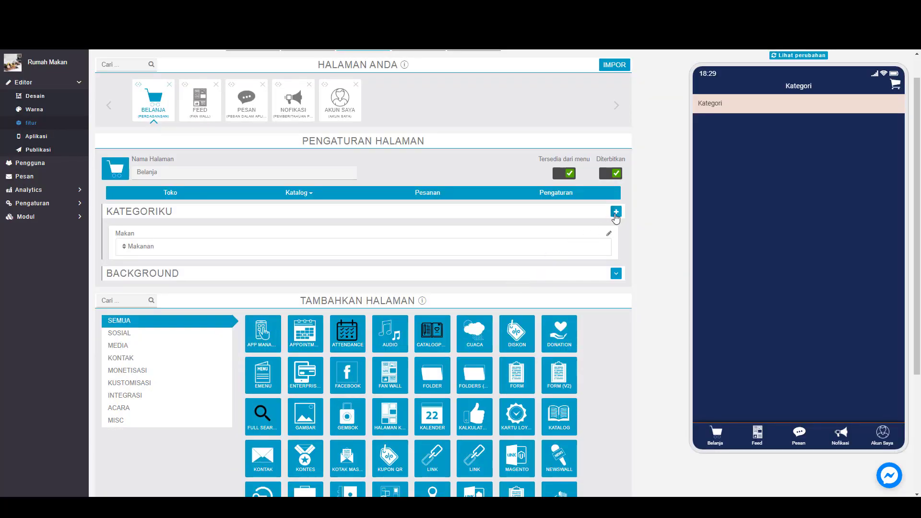
- Add a subcategory titled "Minuman" under Makan with the image minuman (1), and save it
click(617, 212)
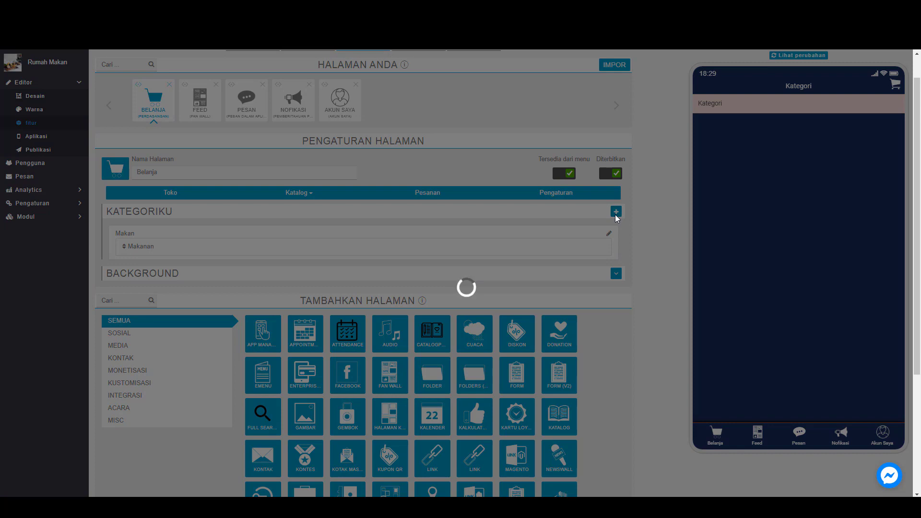
text(Minuman)
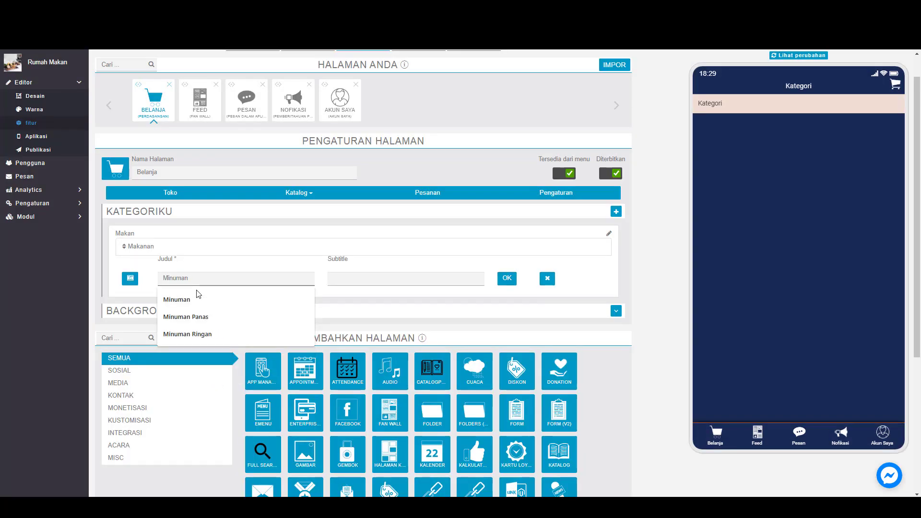
click(130, 278)
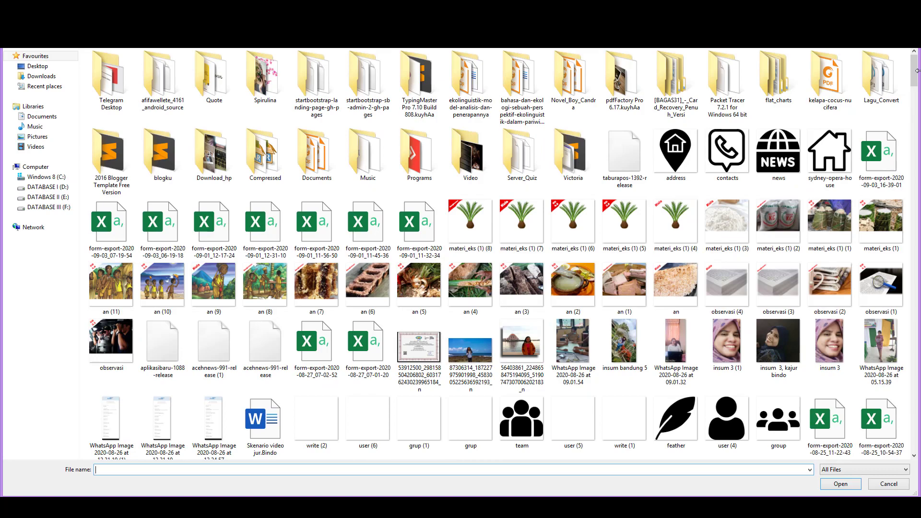
drag(914, 71, 914, 232)
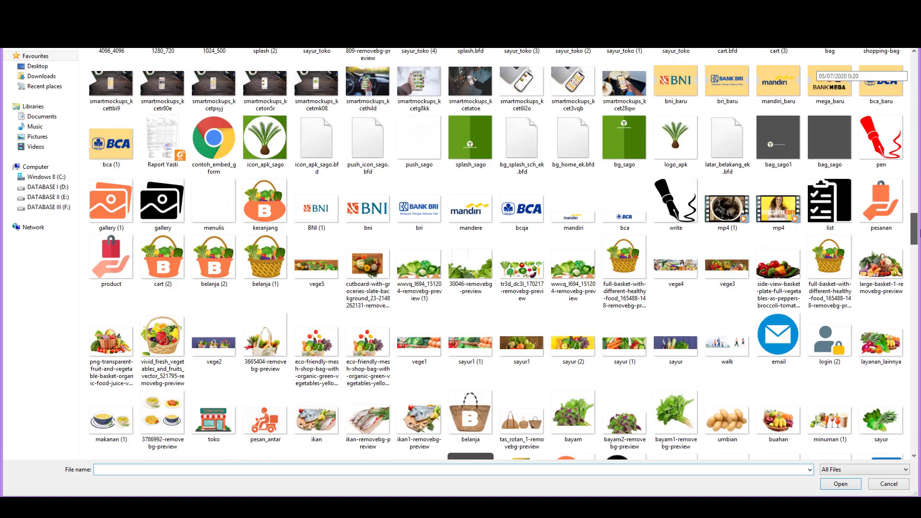
scroll(918, 236, down, 5)
click(830, 153)
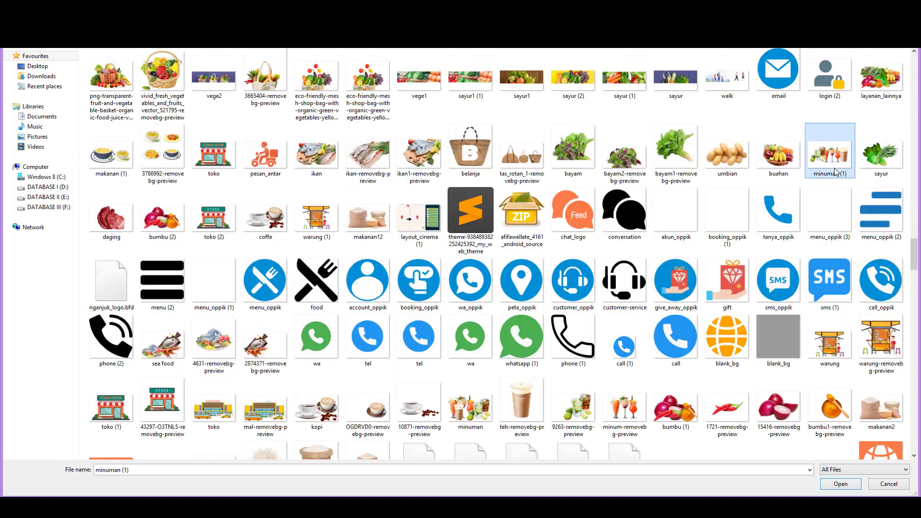
click(841, 484)
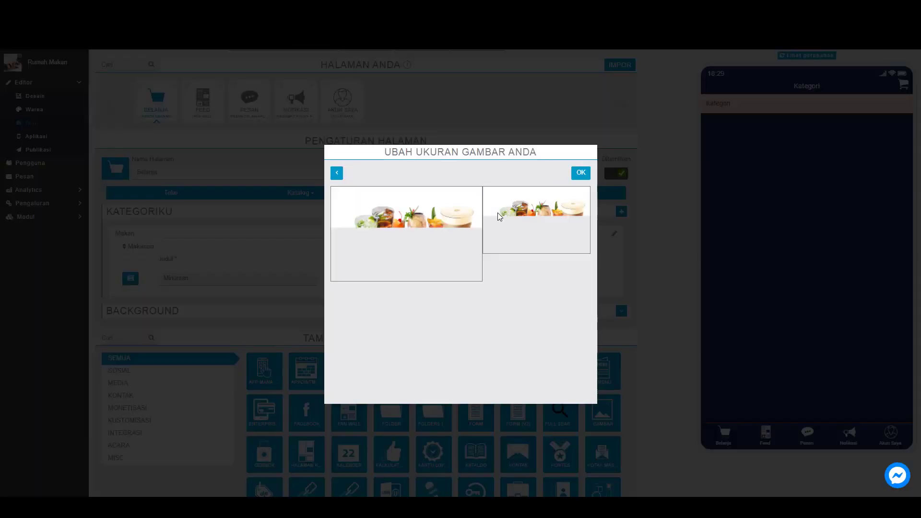
click(581, 173)
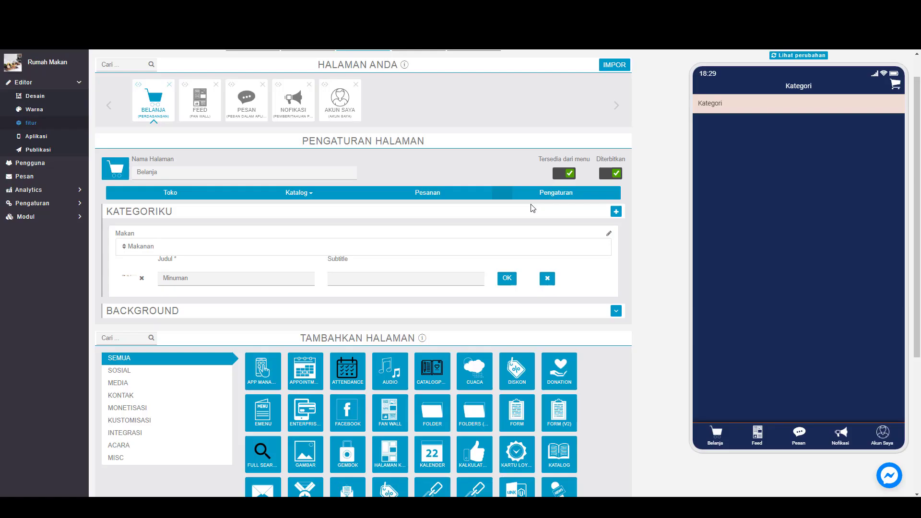
click(507, 279)
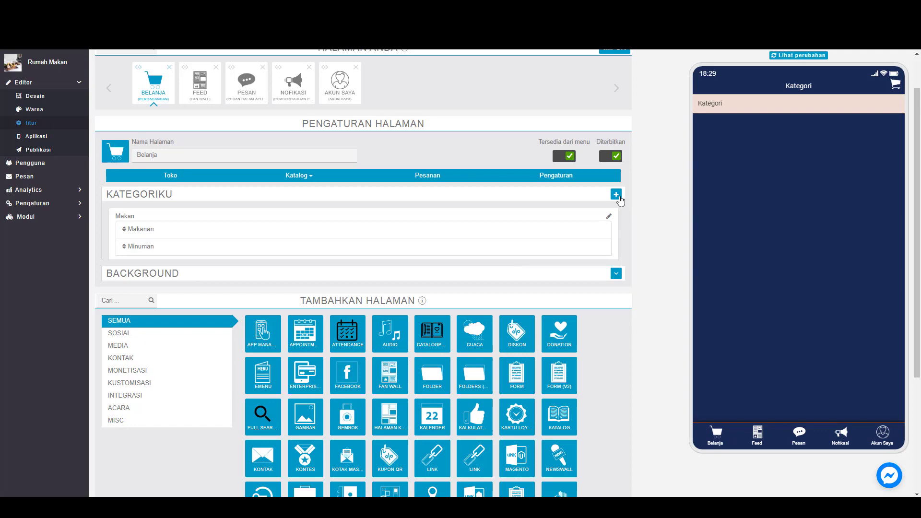
- Add a subcategory titled "Sayur" under Makan with the sayur vegetable image, and save it
click(617, 197)
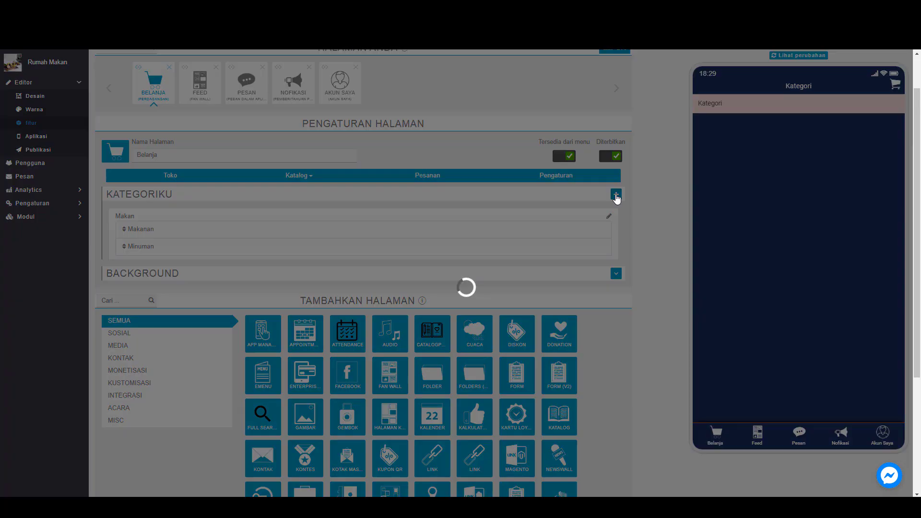
text(Sa)
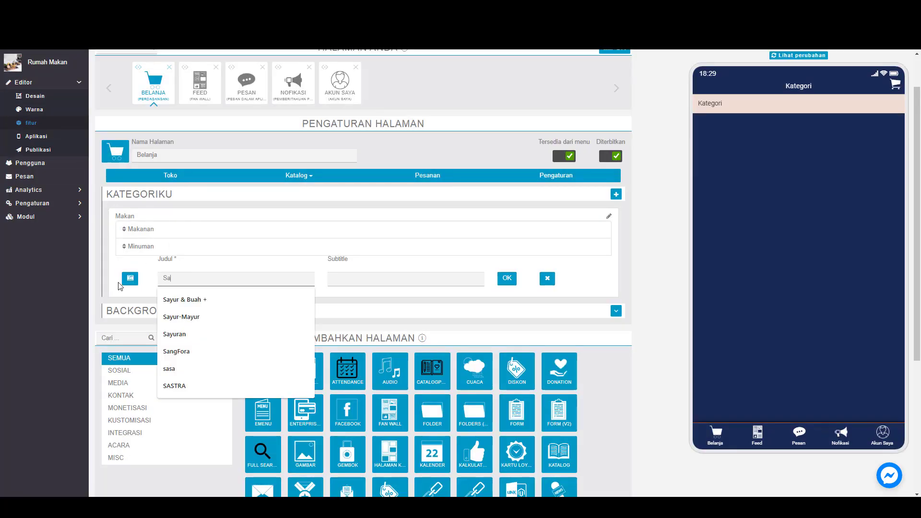
text(yur)
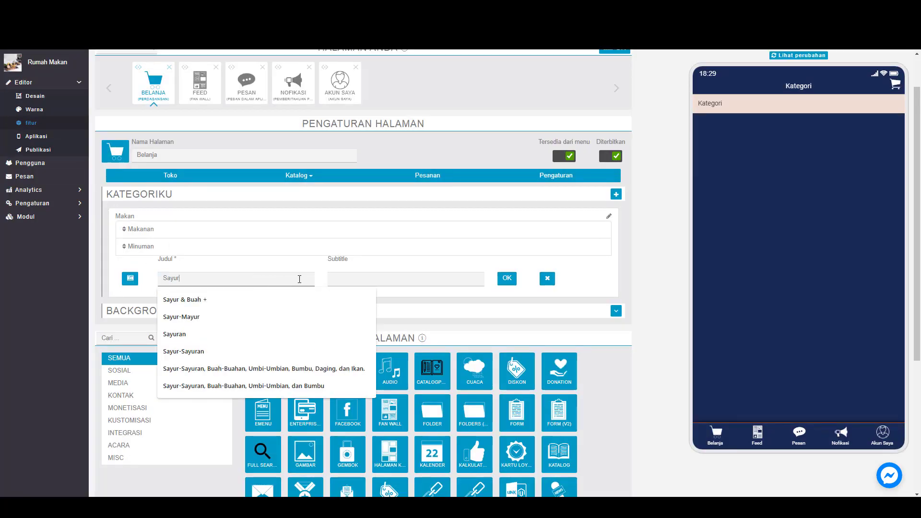
click(131, 281)
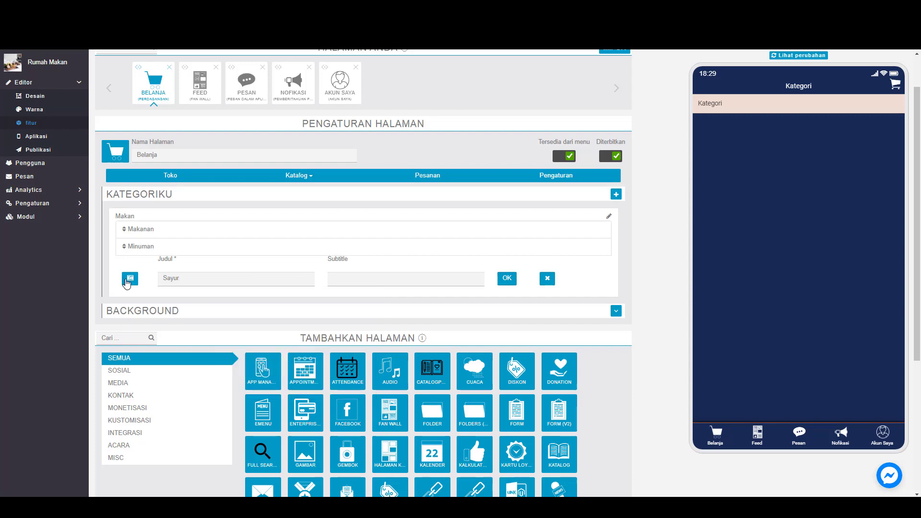
click(130, 279)
scroll(916, 148, down, 2)
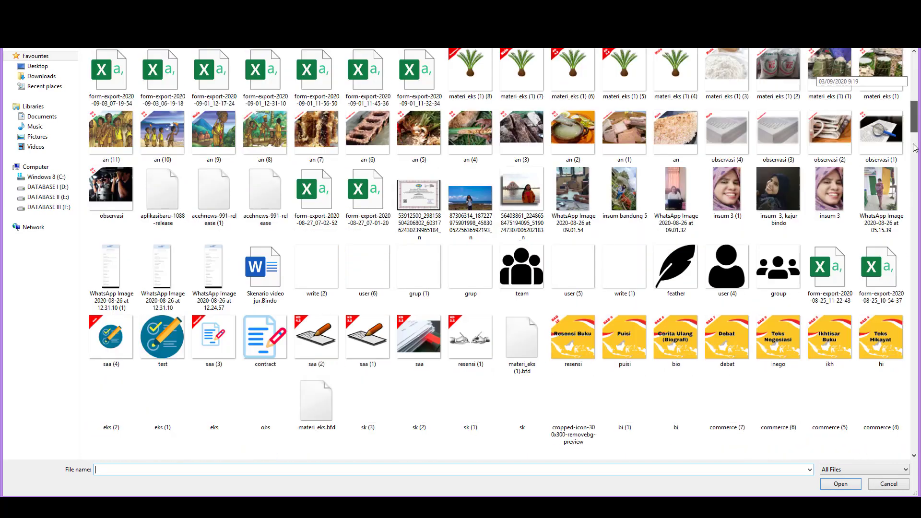
drag(916, 148, 918, 258)
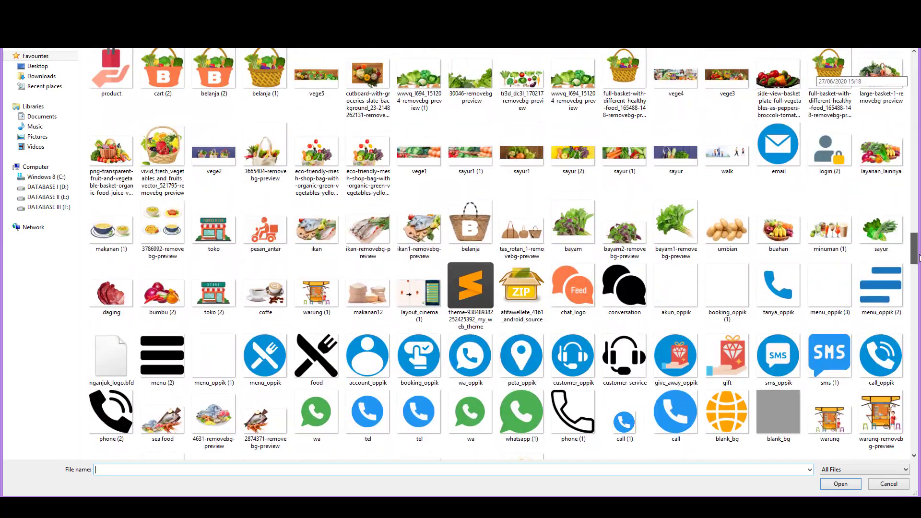
double_click(876, 234)
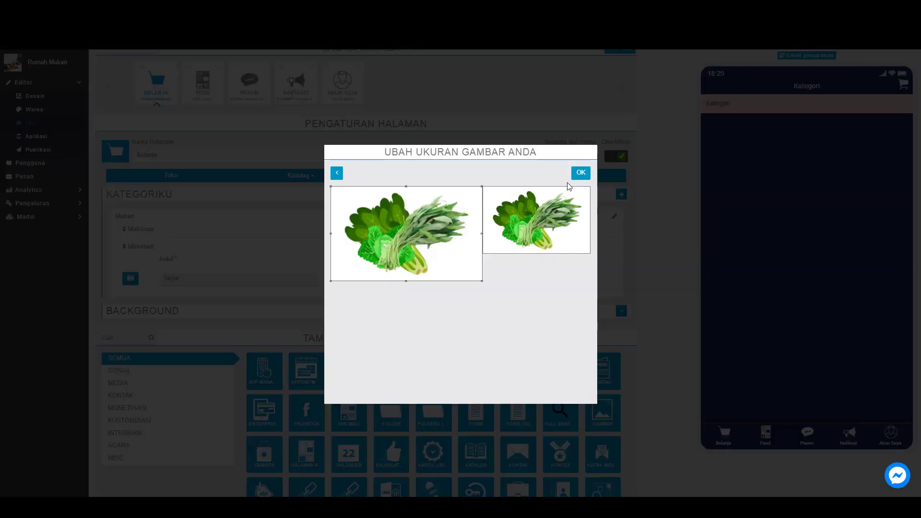
click(580, 173)
click(580, 174)
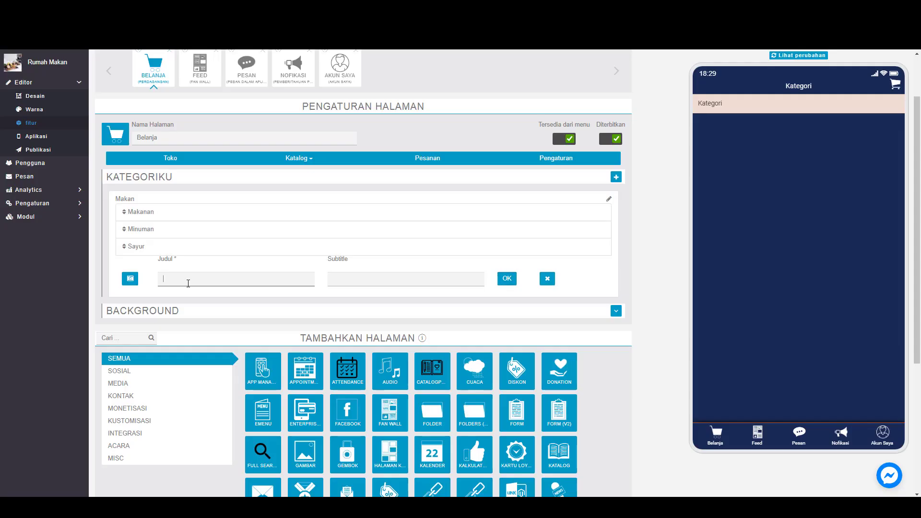
- Add a subcategory titled "Buah-Buahan" under Makan with the buahan fruit basket image, and save it
text(Buah-Bu)
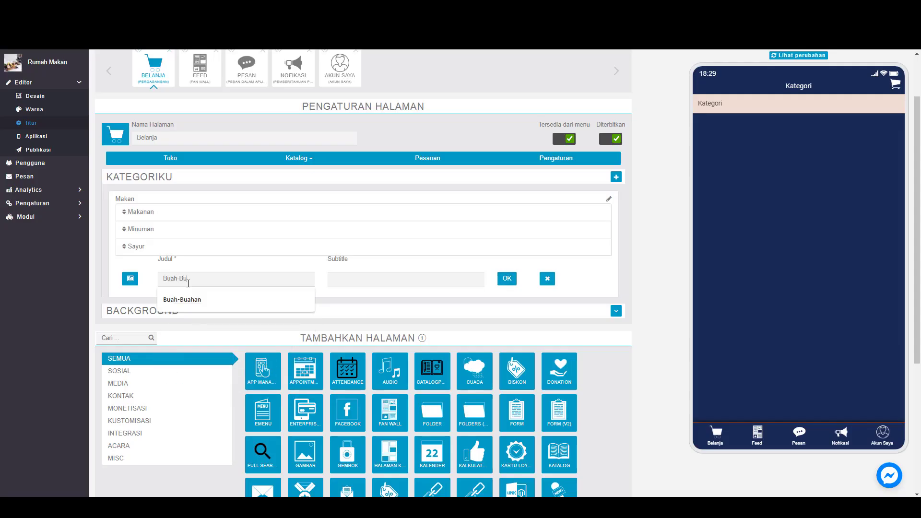
text(ahan)
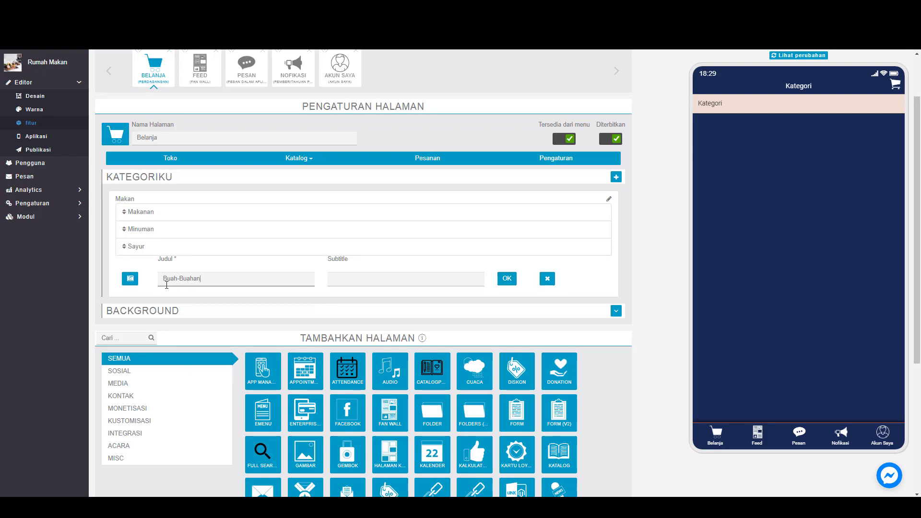
click(130, 279)
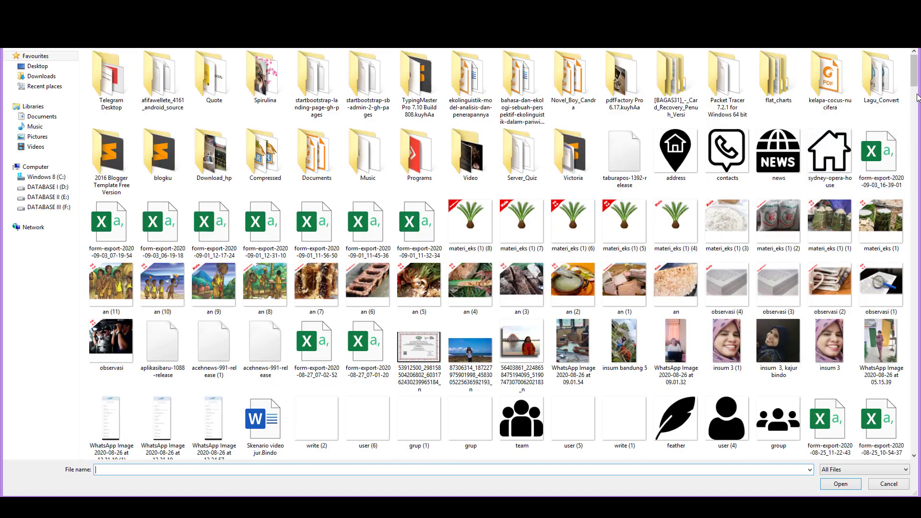
drag(916, 80, 915, 247)
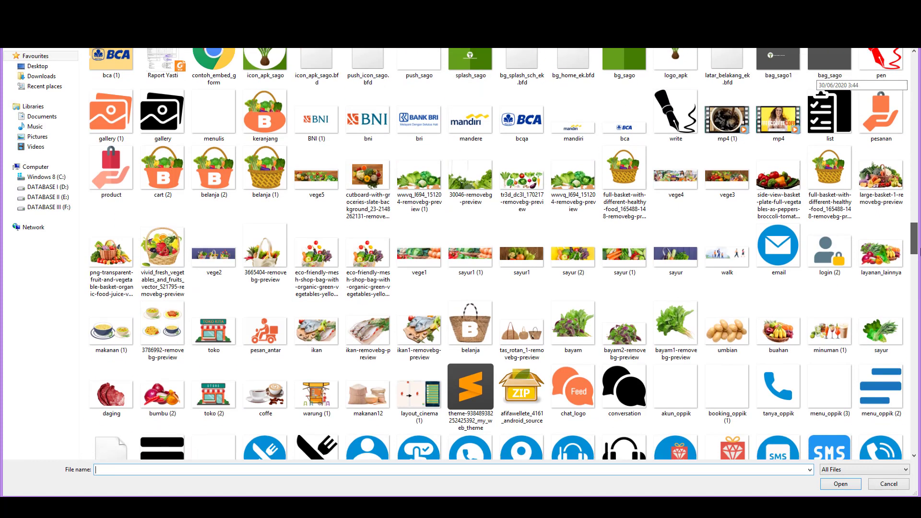
double_click(780, 338)
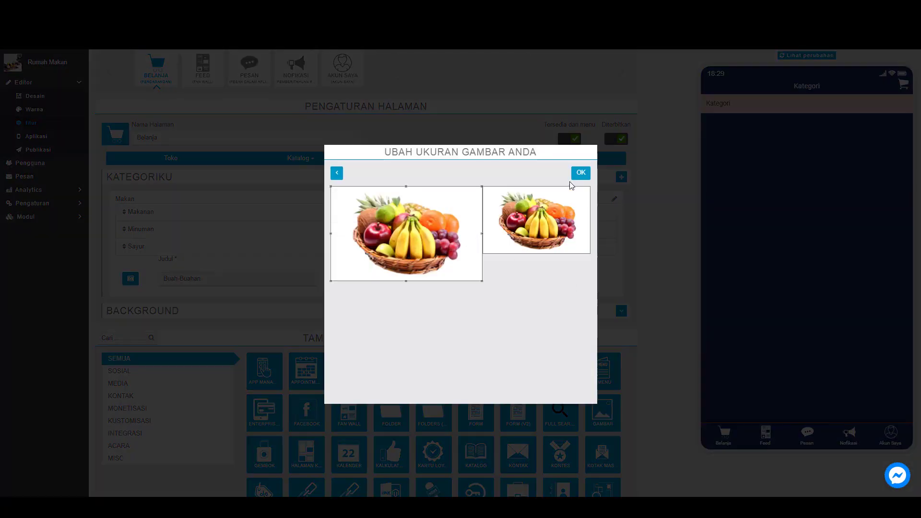
click(580, 174)
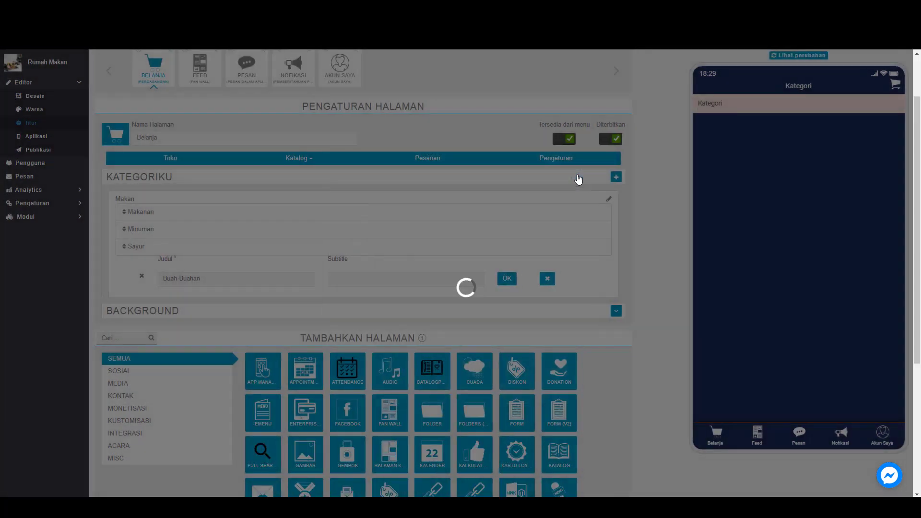
click(508, 278)
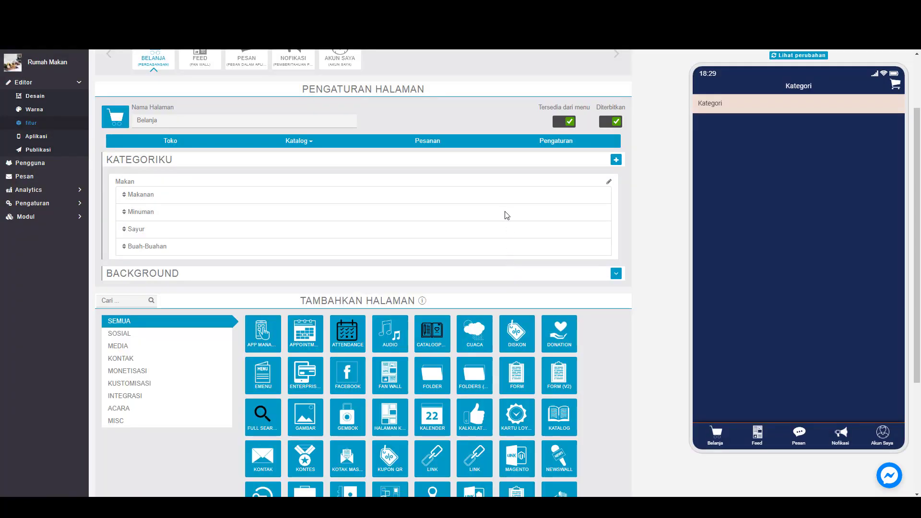
- Add a subcategory titled "Daging & Ikan" under Makan with the ikan image, save it, and refresh the app preview
click(614, 162)
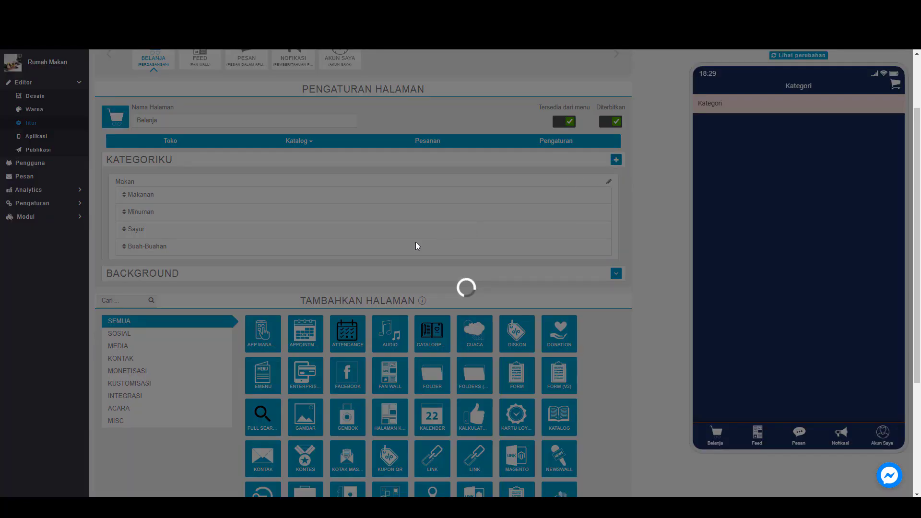
text(Dag)
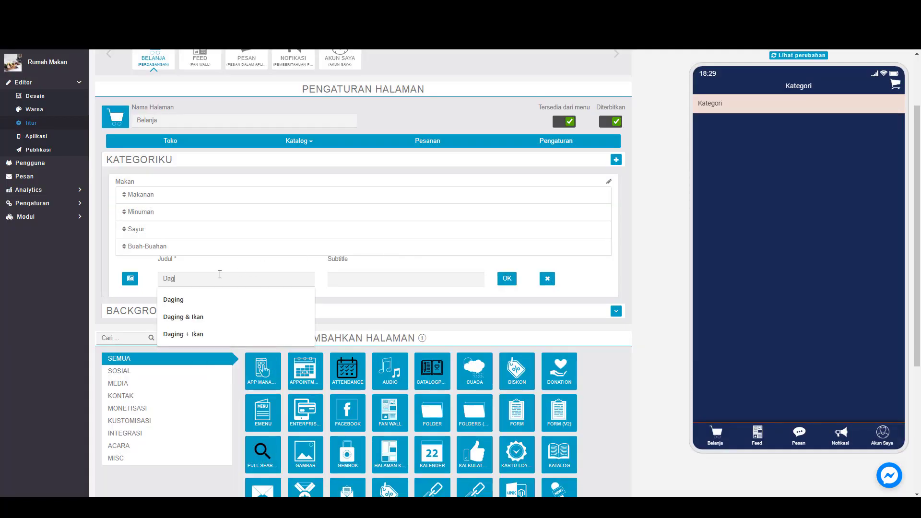
text(ing & Ikan)
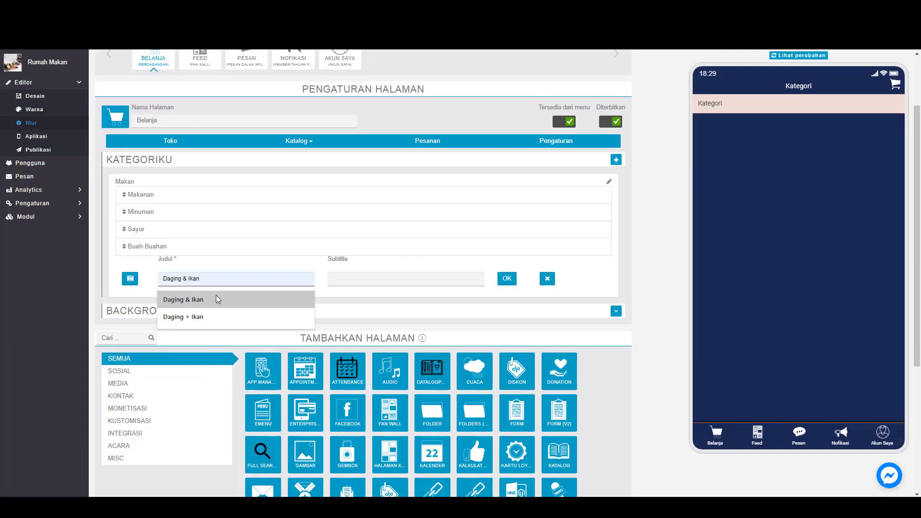
click(216, 299)
click(135, 279)
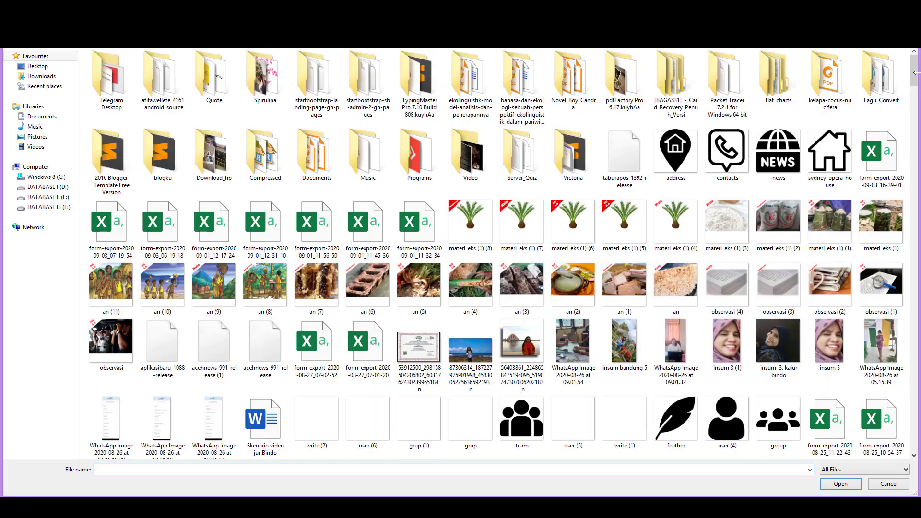
drag(913, 79, 912, 262)
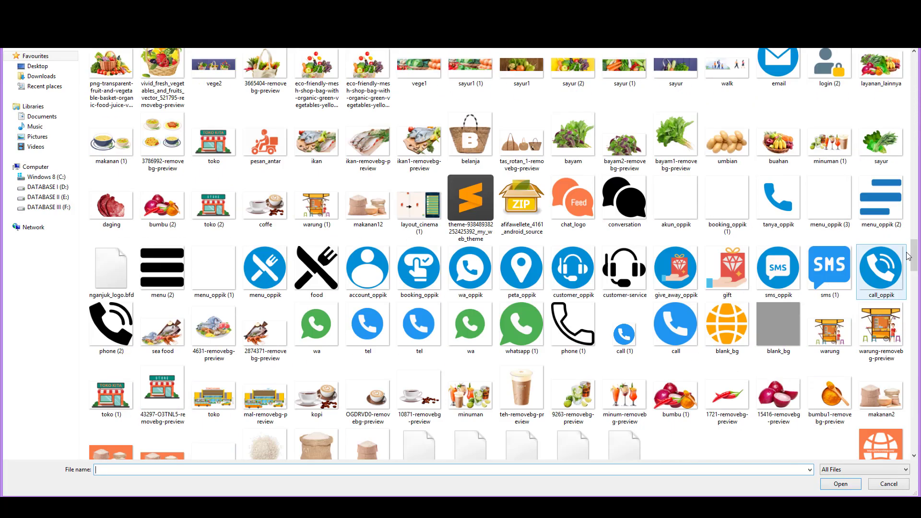
double_click(316, 145)
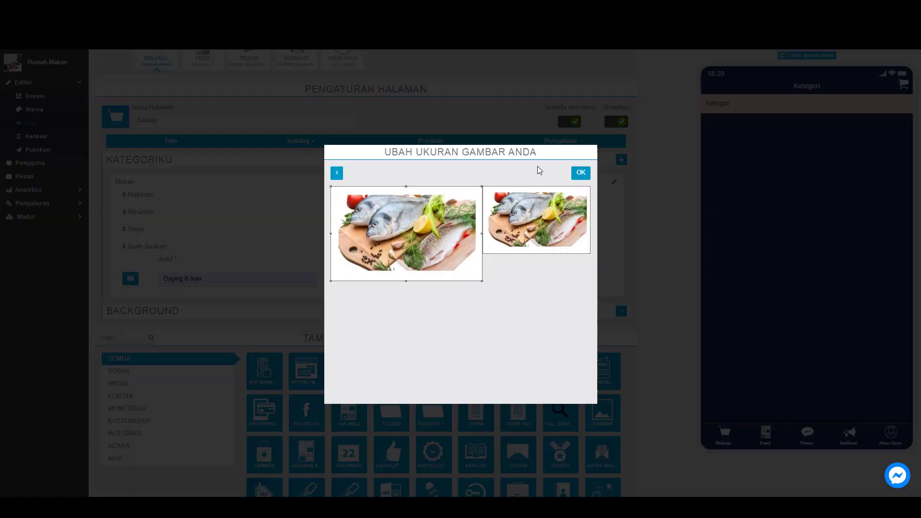
click(580, 174)
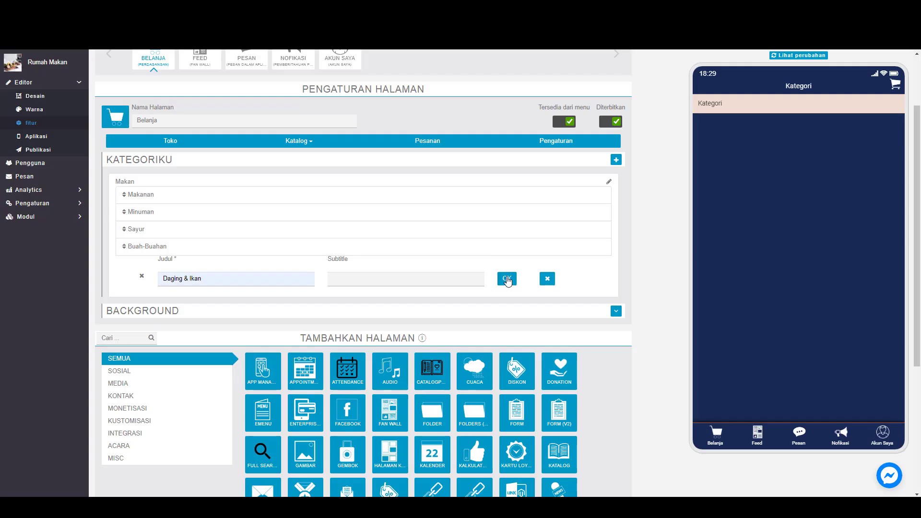
click(507, 279)
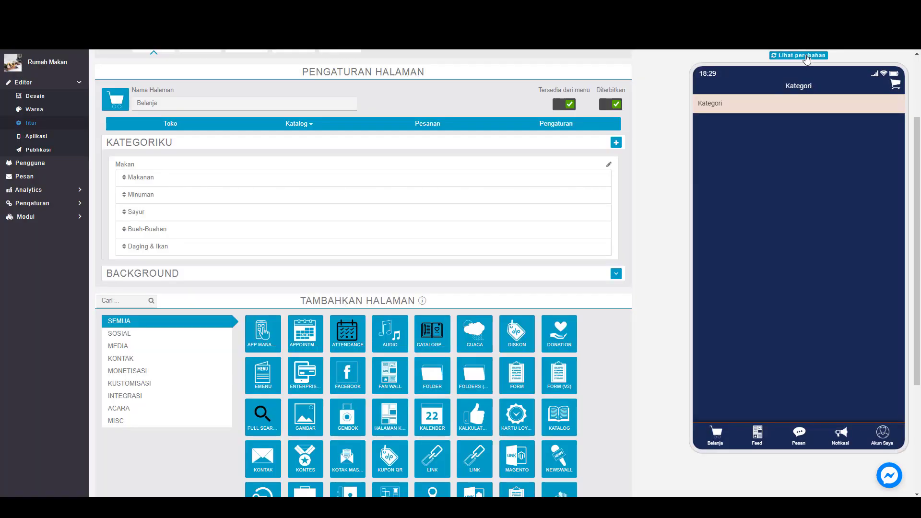
click(806, 57)
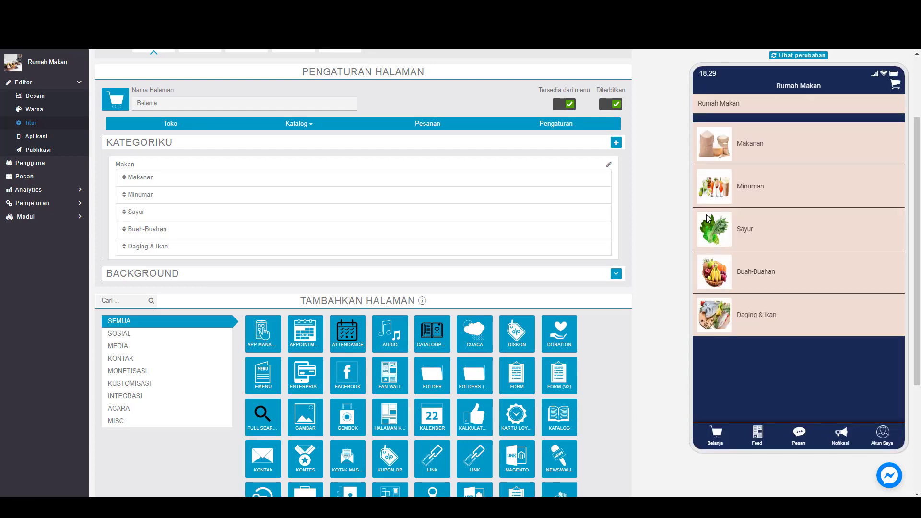
- Upload the purple code-symbol image for the Rumah Makan main category and accept its crop
click(313, 124)
click(267, 138)
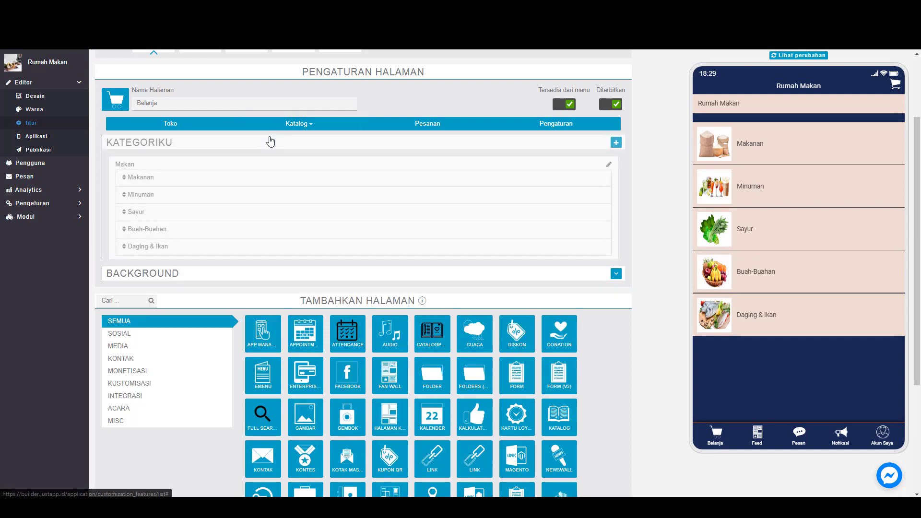
click(322, 165)
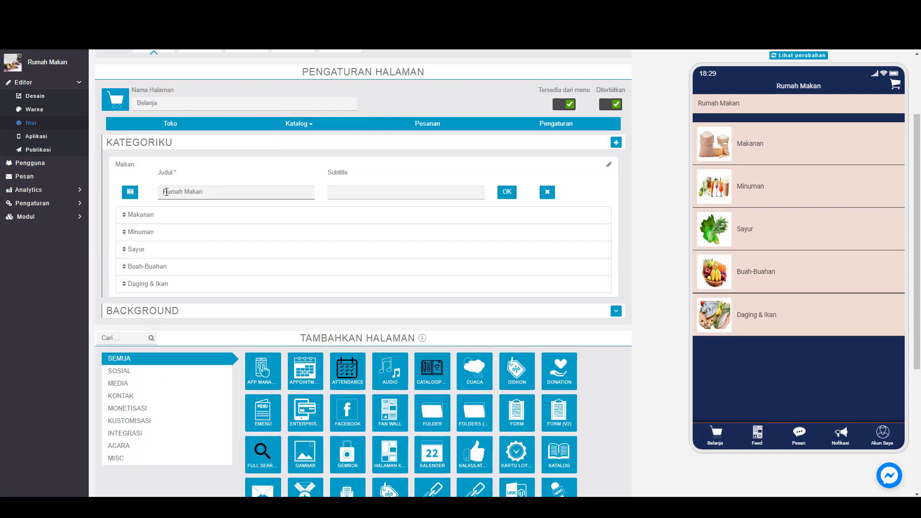
click(135, 193)
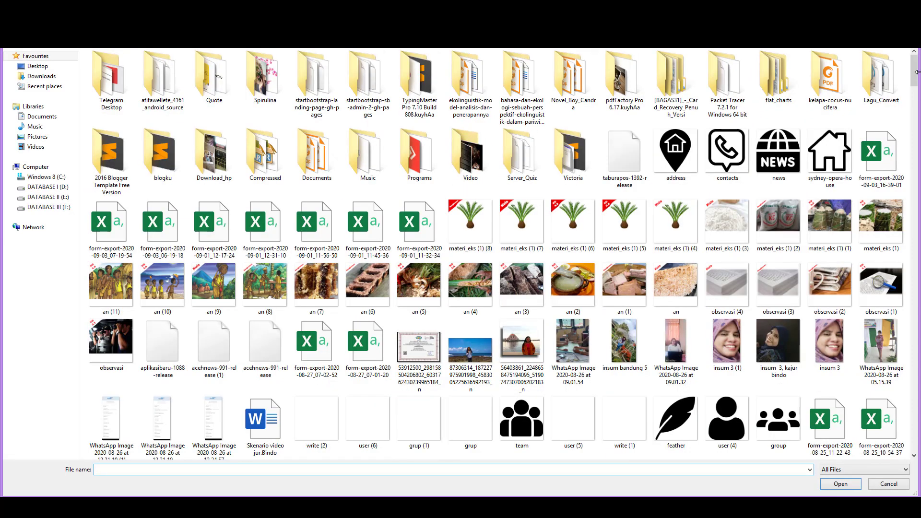
drag(915, 71, 910, 147)
scroll(911, 150, down, 10)
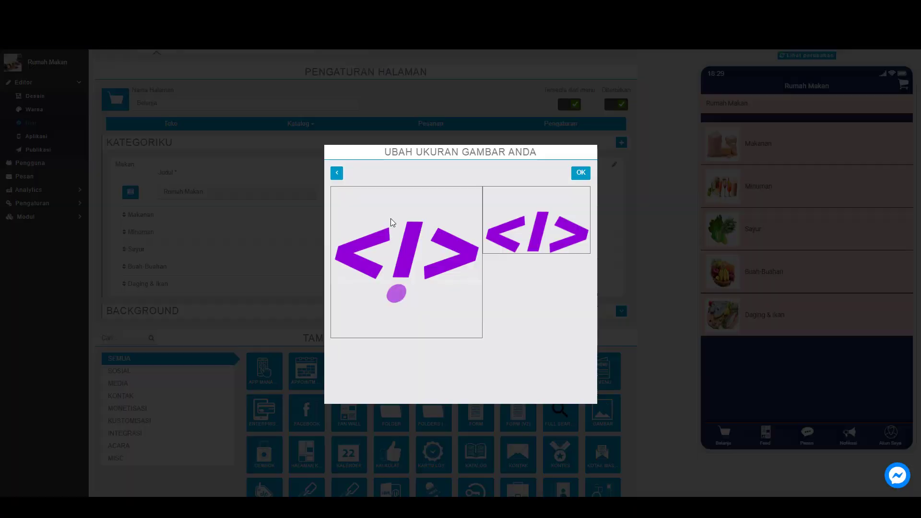
drag(391, 219, 396, 258)
click(580, 174)
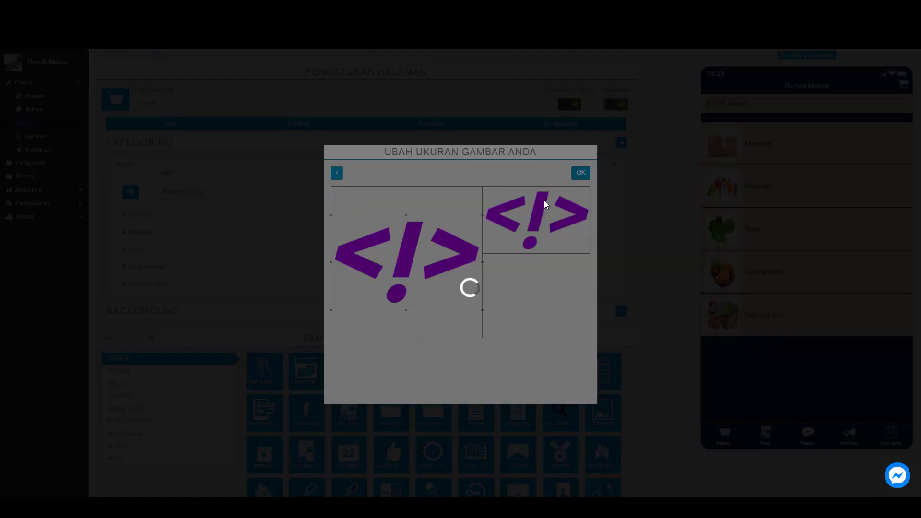
- Set the main category's subtitle to the suggested "Lorem ipsum adalah teks standar yang ditempatkan" text and save the category
click(344, 192)
click(351, 213)
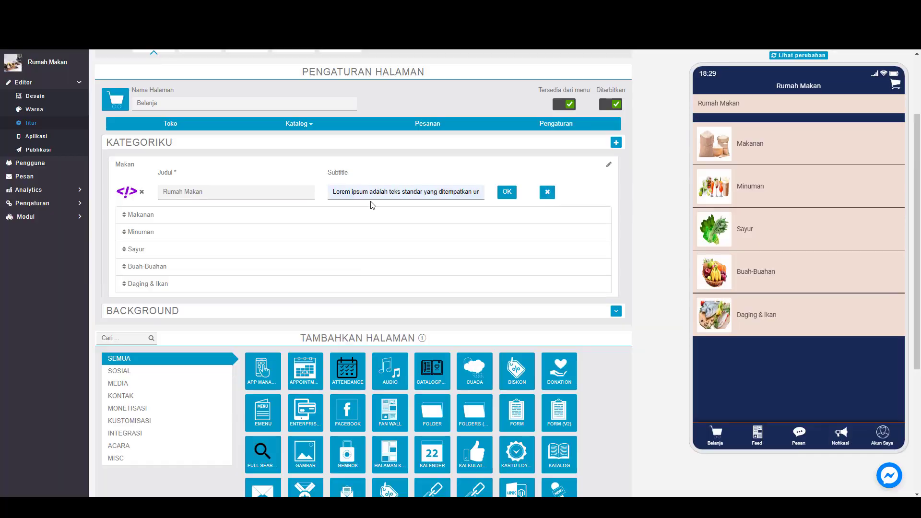
click(502, 194)
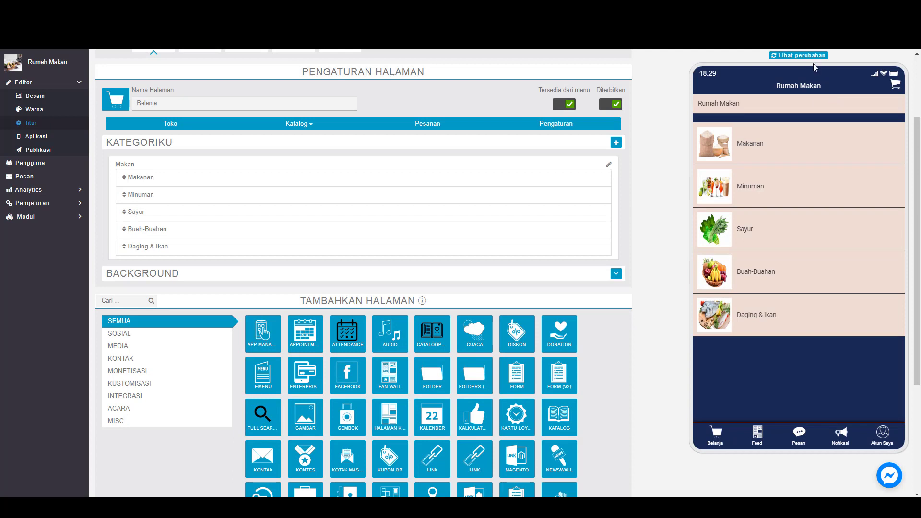
- Refresh the app preview and check the category header, the subcategory list and the Makanan page
click(812, 56)
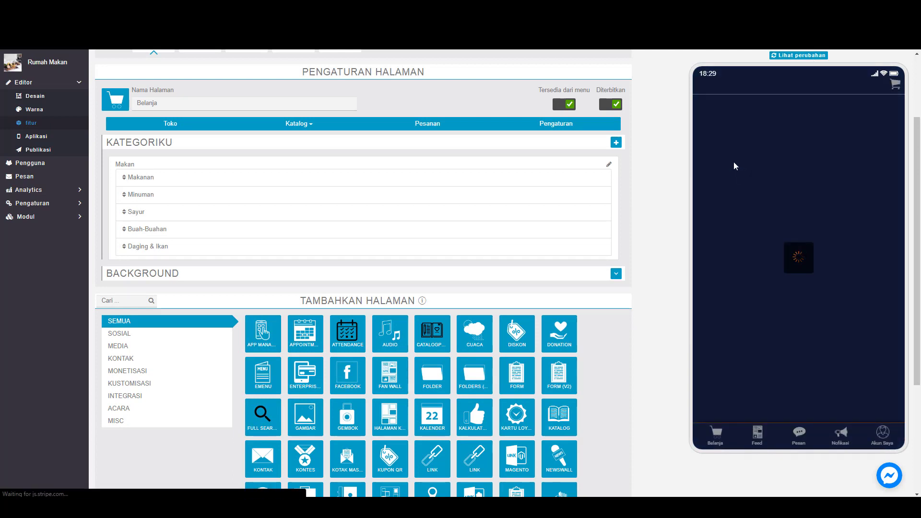
scroll(764, 201, down, 1)
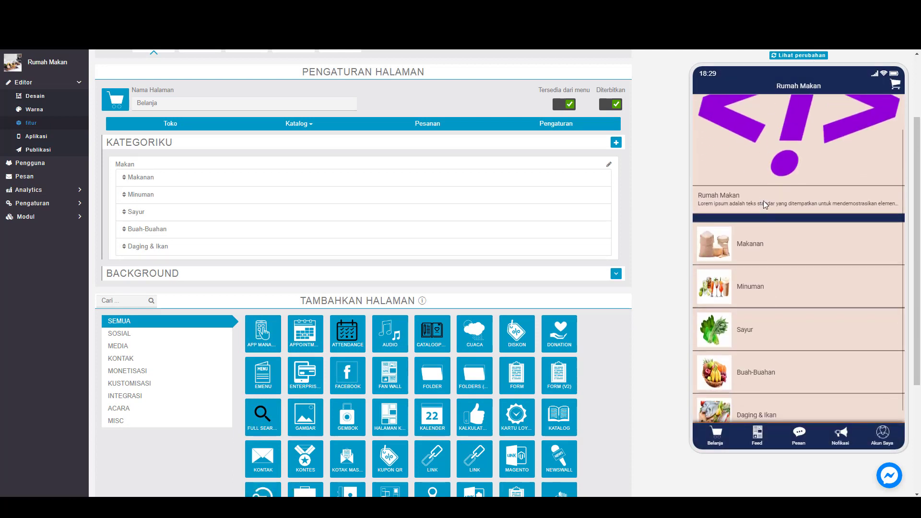
scroll(767, 221, up, 1)
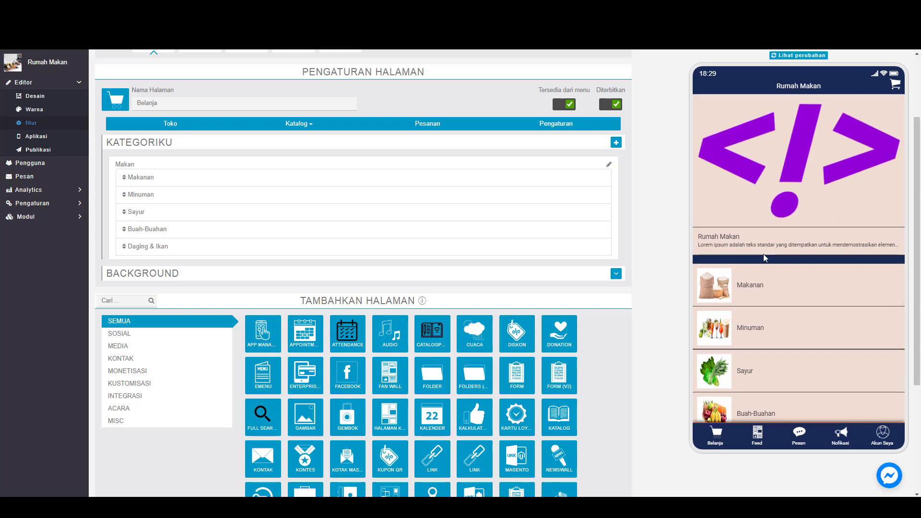
scroll(764, 254, down, 1)
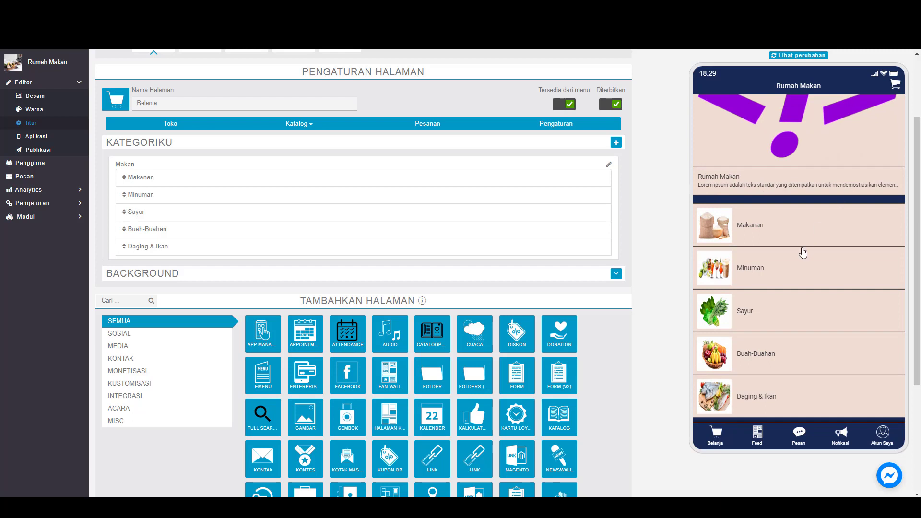
drag(803, 249, 799, 197)
click(761, 238)
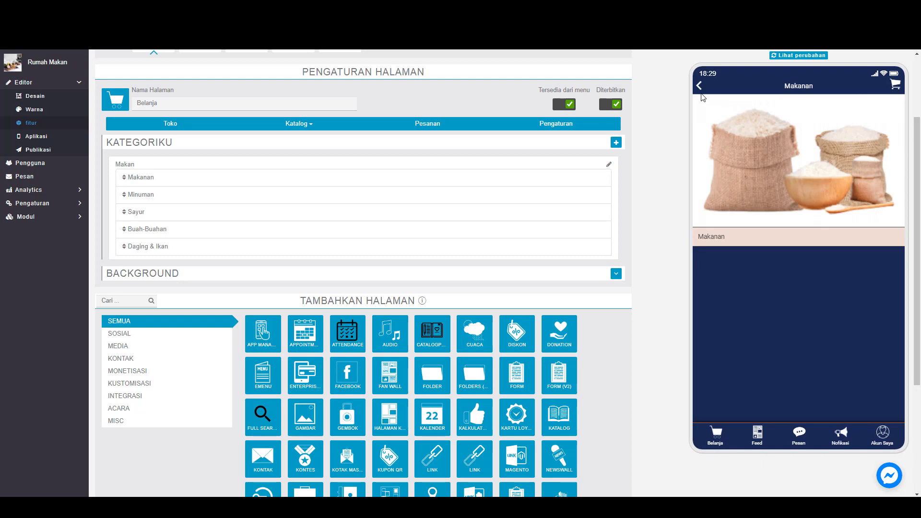
click(700, 89)
drag(750, 296, 773, 192)
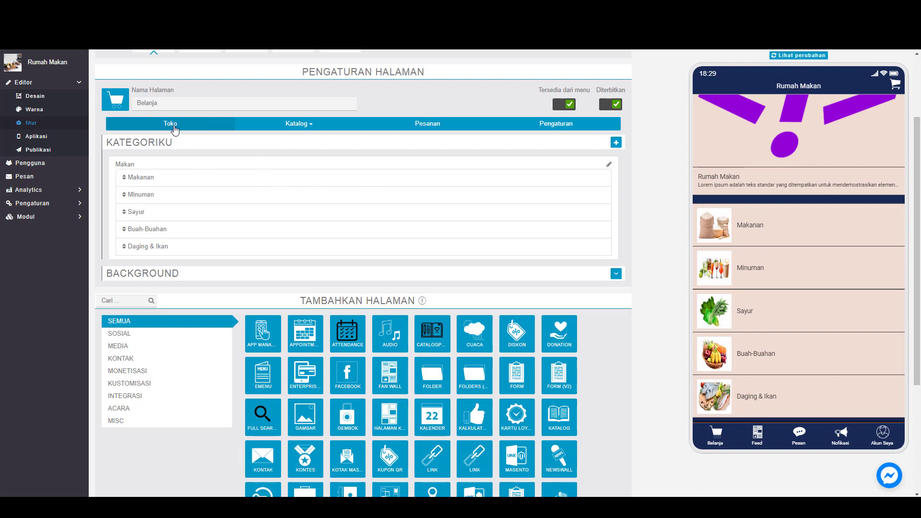
- Start a new product in the catalog's Produkku list and name it "Nasi Goreng"
click(304, 124)
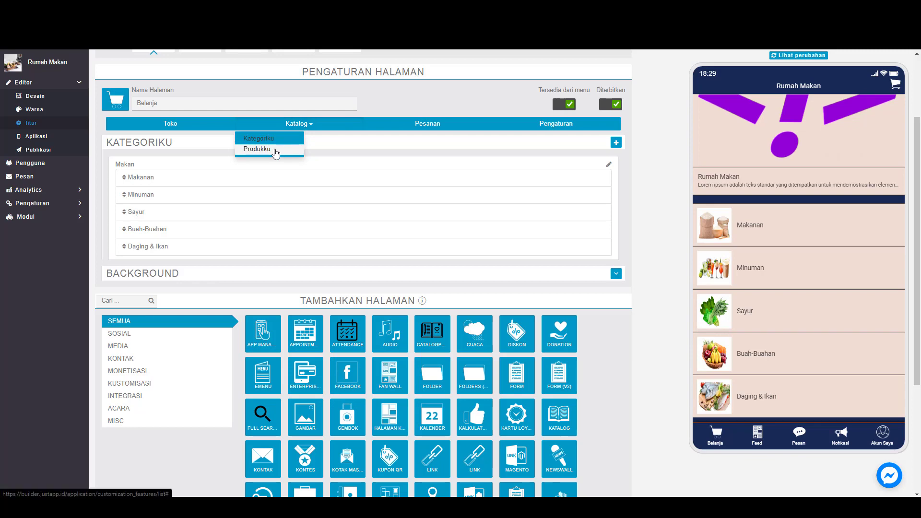
click(294, 125)
click(298, 126)
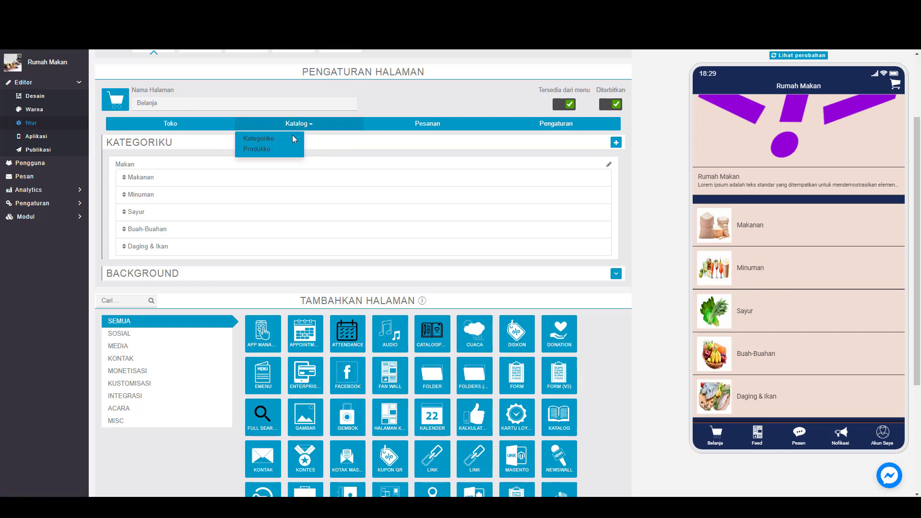
click(275, 148)
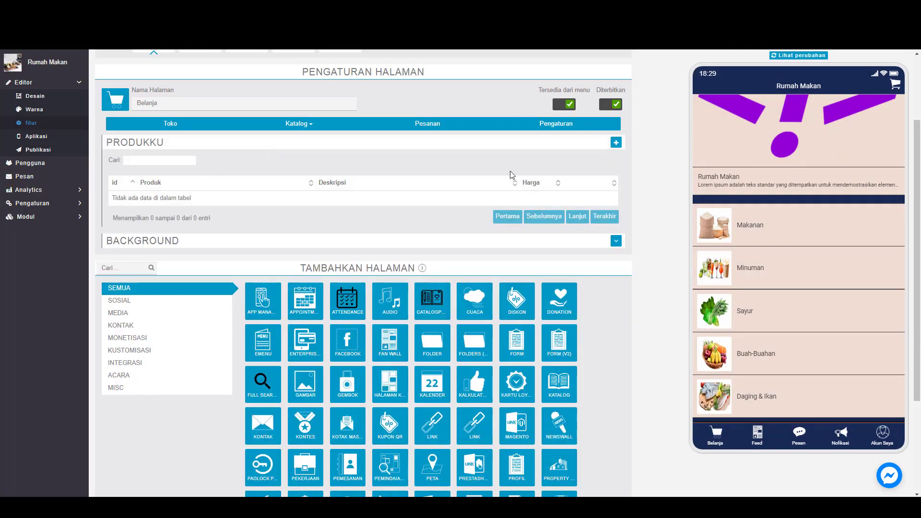
click(616, 143)
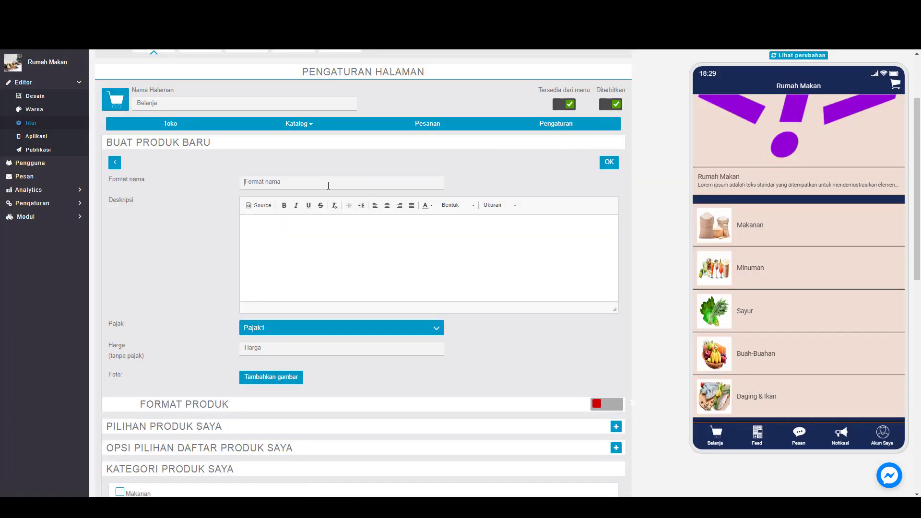
click(326, 184)
text(Nasi Goreng)
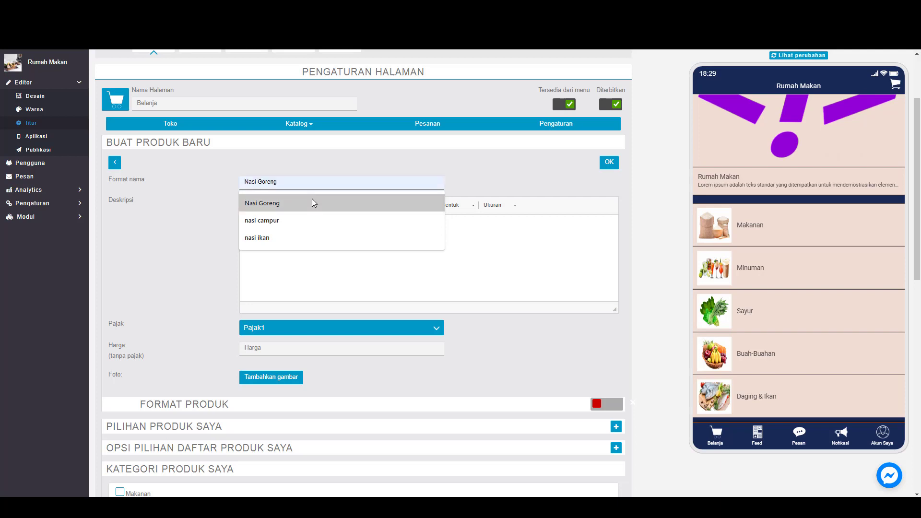
click(312, 202)
- Fill the product's description with the lorem ipsum definition sentence copied from a web search for "lorem"
click(287, 228)
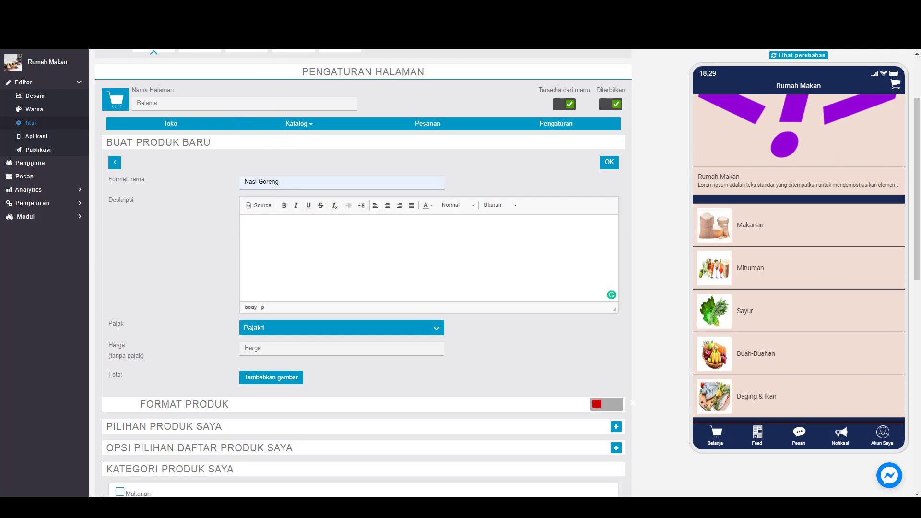
key(ctrl+t)
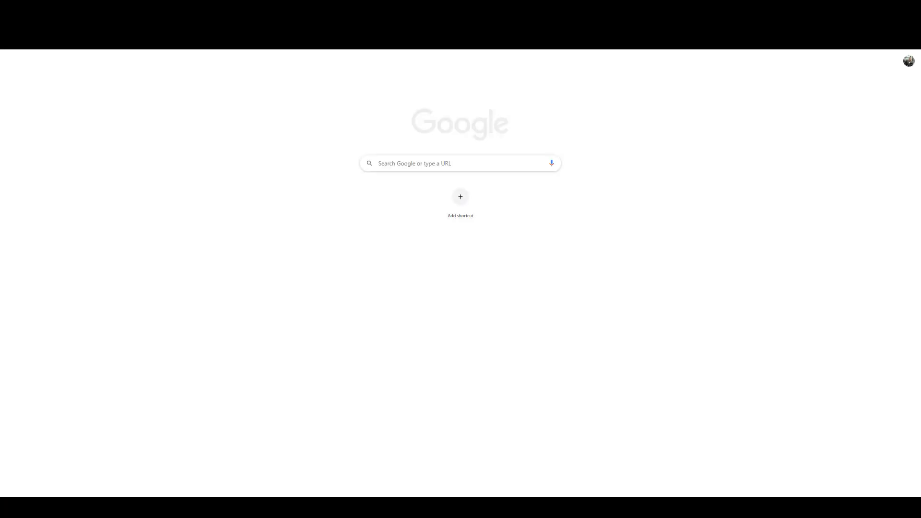
text(lorem)
key(Return)
drag(432, 264, 595, 292)
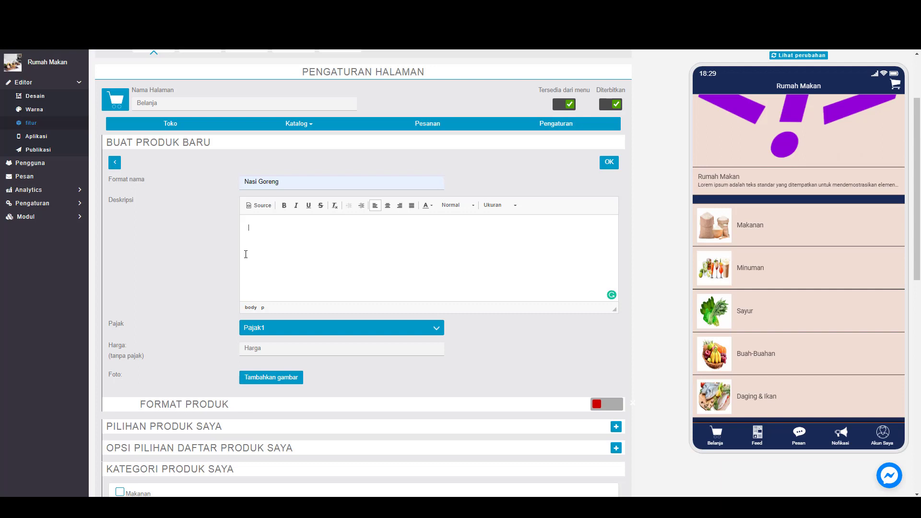
text(Lorem ipsum, atau ringkasnya lipsum, adalah teks standar yang ditempatkan untuk mendemostrasikan elemen grafis atau presentasi visual seperti font, tipografi, dan tata letak.)
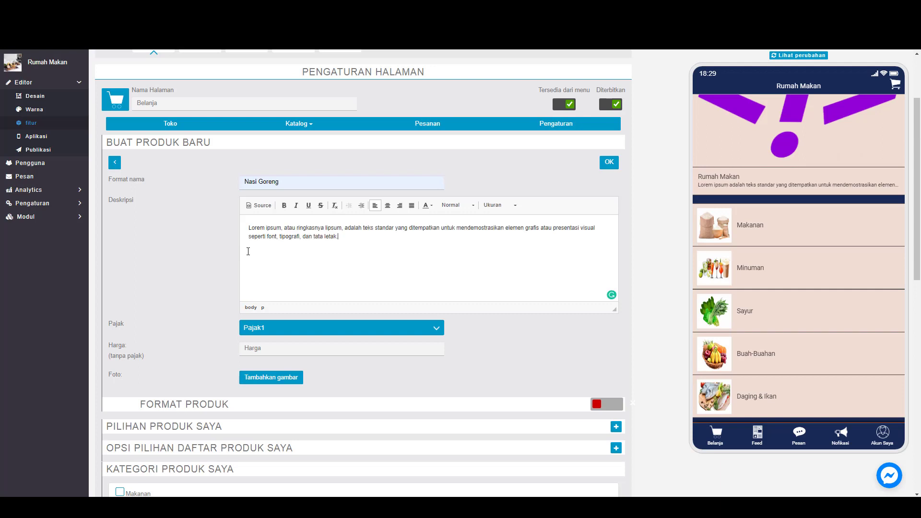
- Keep the product's tax as Pajak1 and set its price without tax to 25000
click(286, 327)
click(286, 326)
click(280, 348)
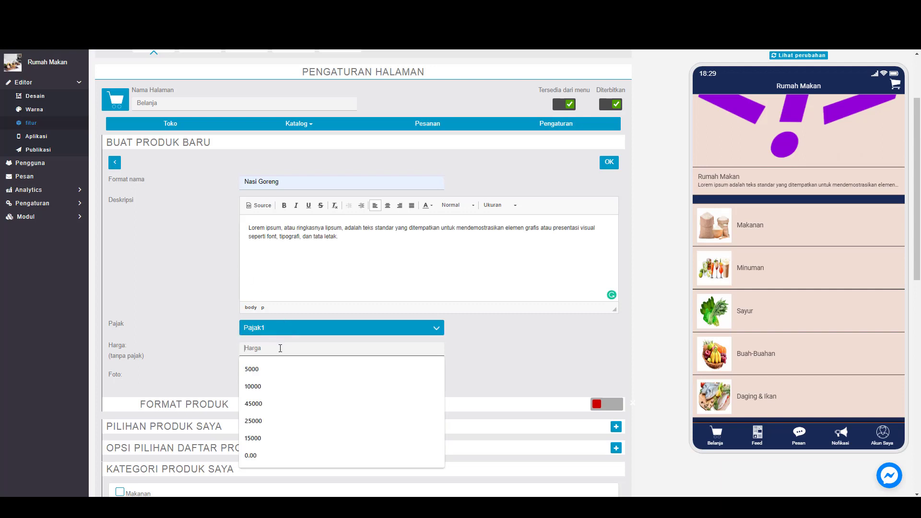
click(292, 324)
click(276, 340)
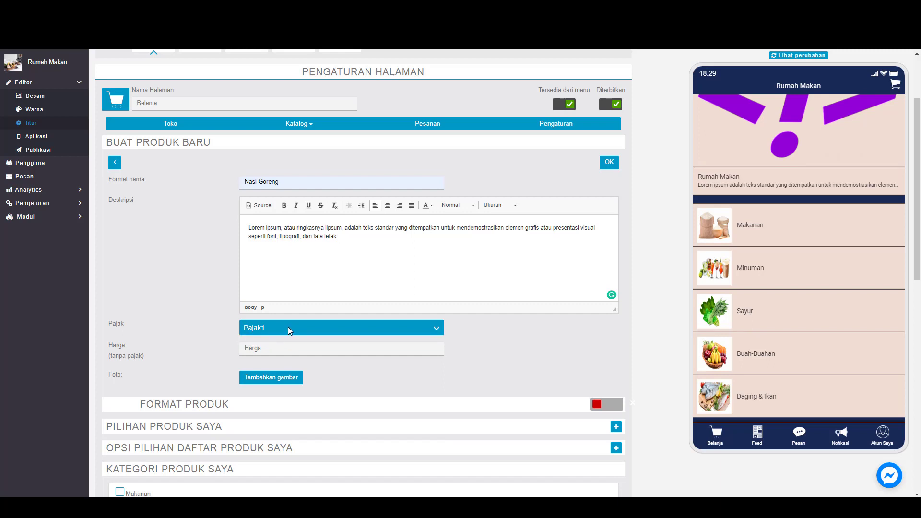
scroll(288, 327, down, 1)
click(291, 298)
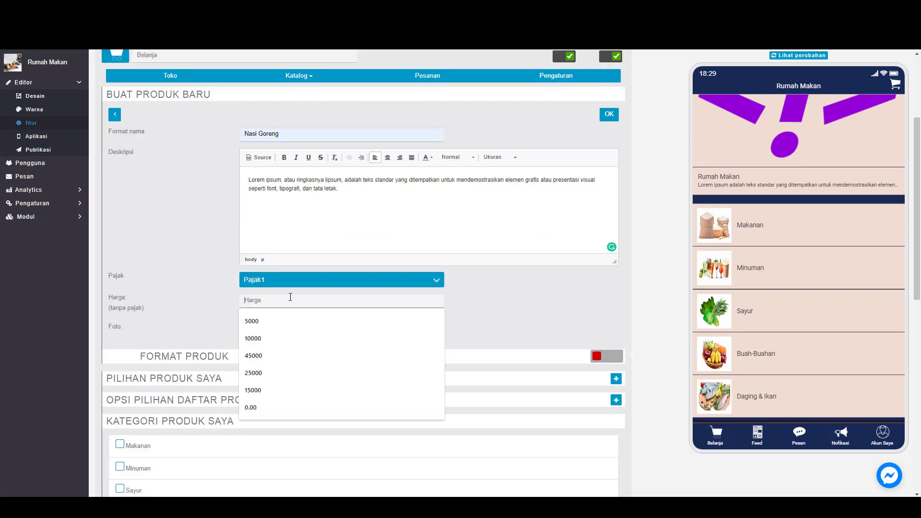
scroll(290, 297, down, 1)
click(293, 251)
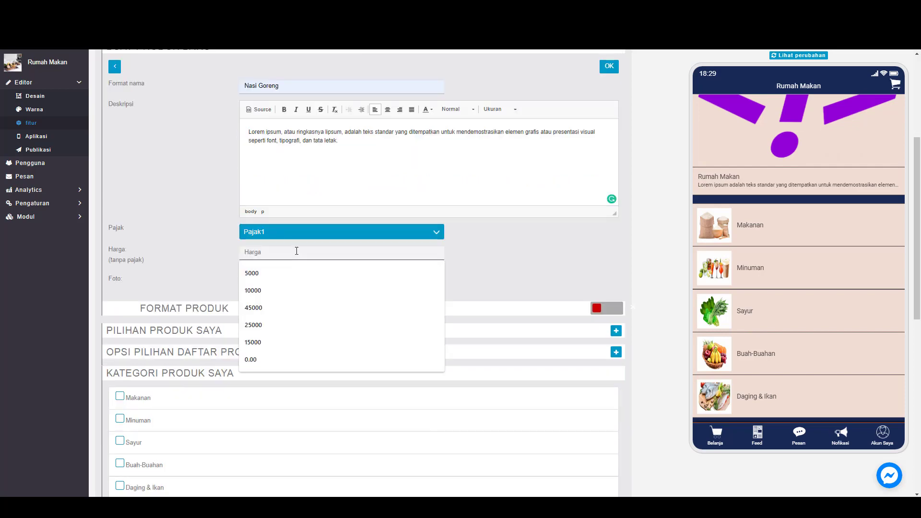
click(266, 309)
- Add the image file "an" as the product's photo and accept a square crop of it
click(283, 282)
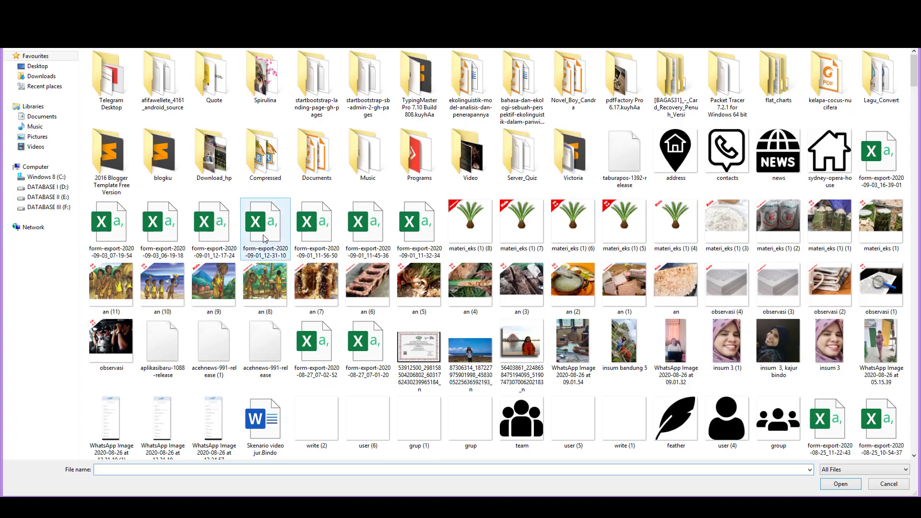
scroll(738, 160, down, 1)
double_click(679, 247)
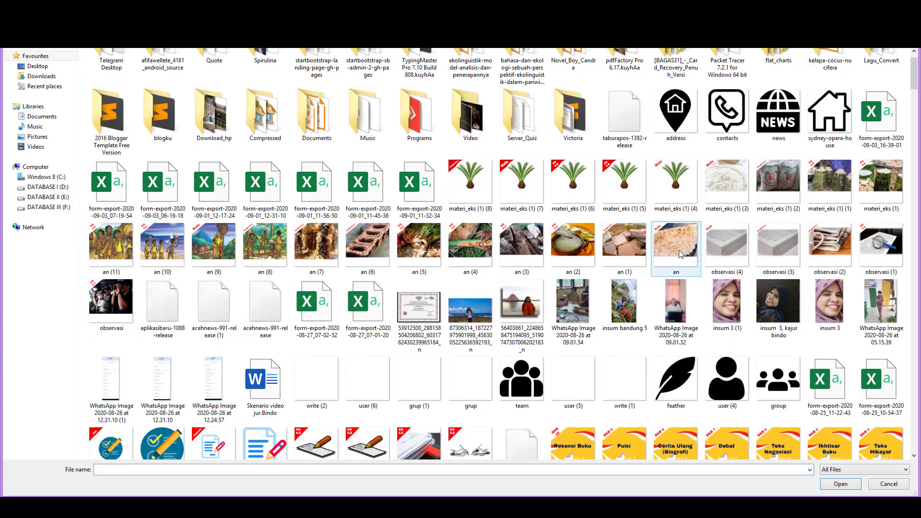
drag(369, 229, 390, 239)
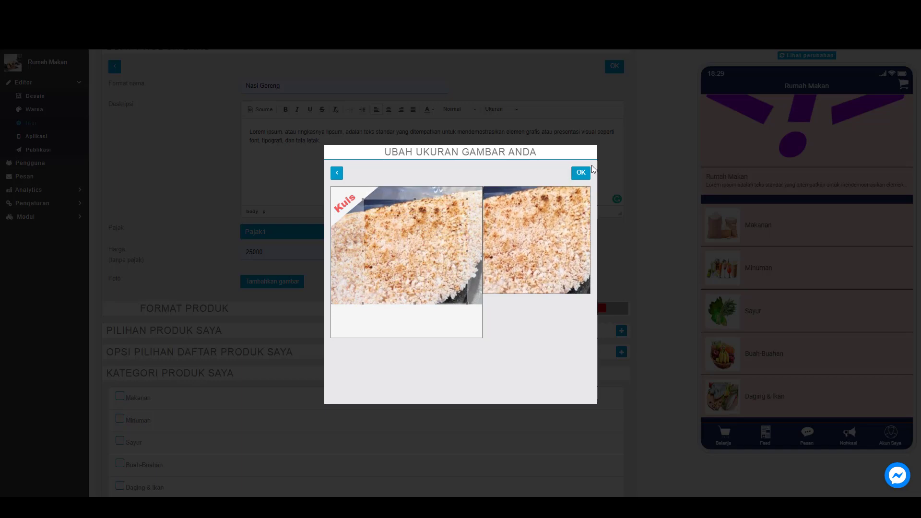
click(581, 173)
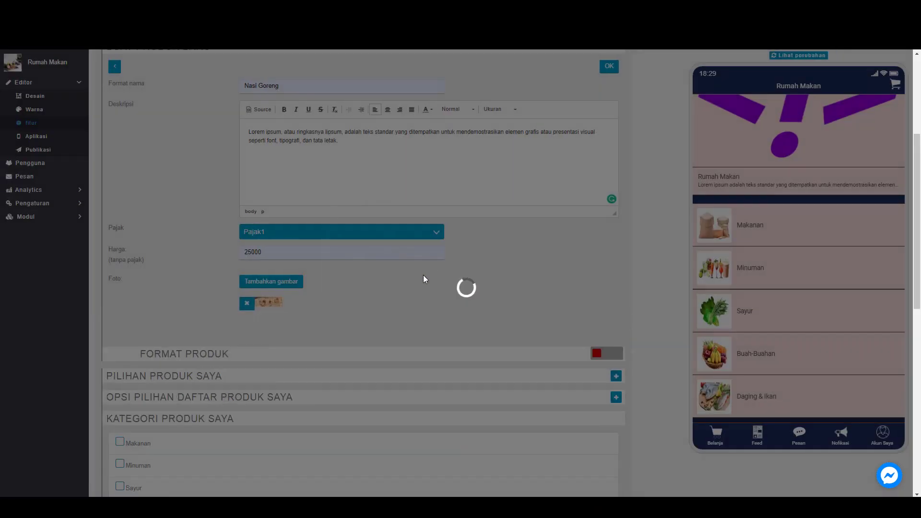
- Assign the Nasi Goreng product to the Makanan category
scroll(254, 331, down, 2)
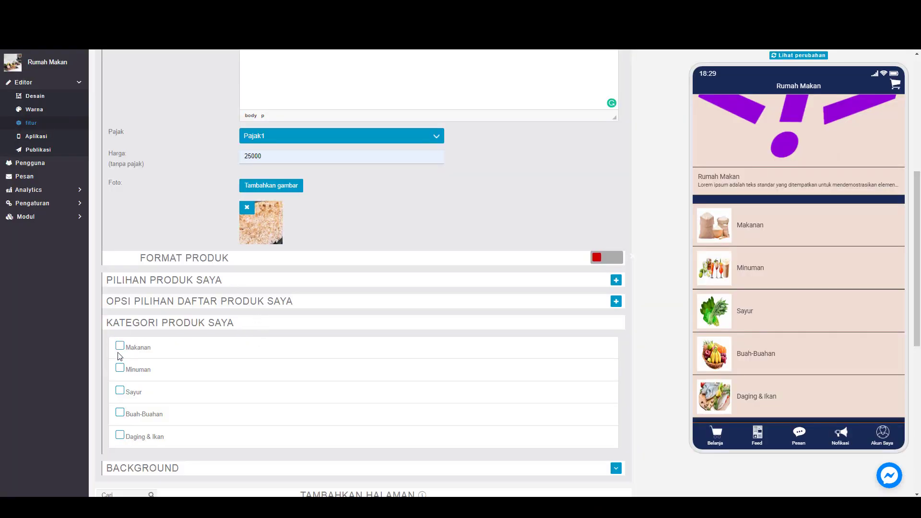
scroll(294, 189, up, 1)
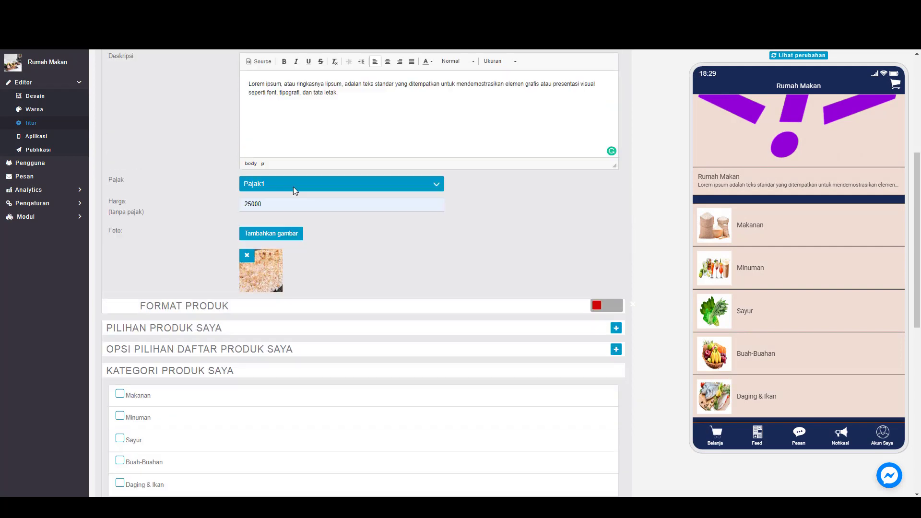
scroll(294, 190, up, 3)
scroll(283, 199, down, 6)
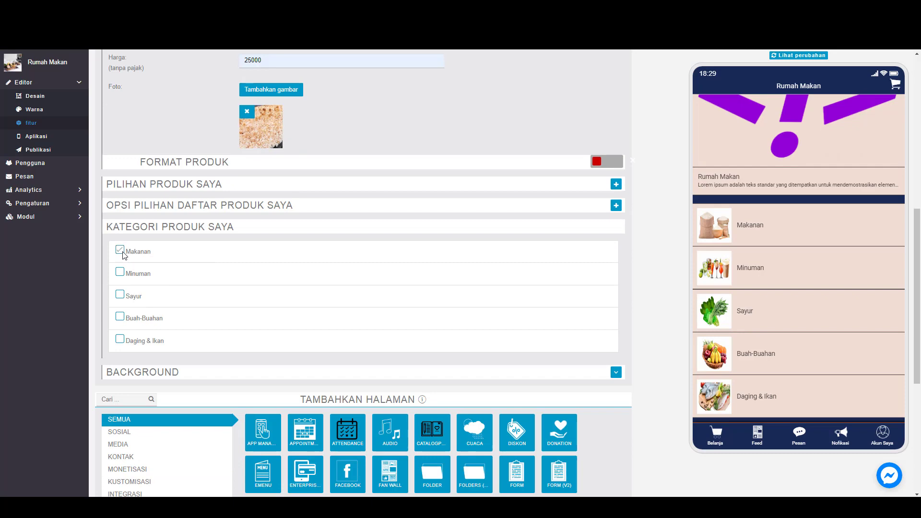
scroll(346, 296, up, 2)
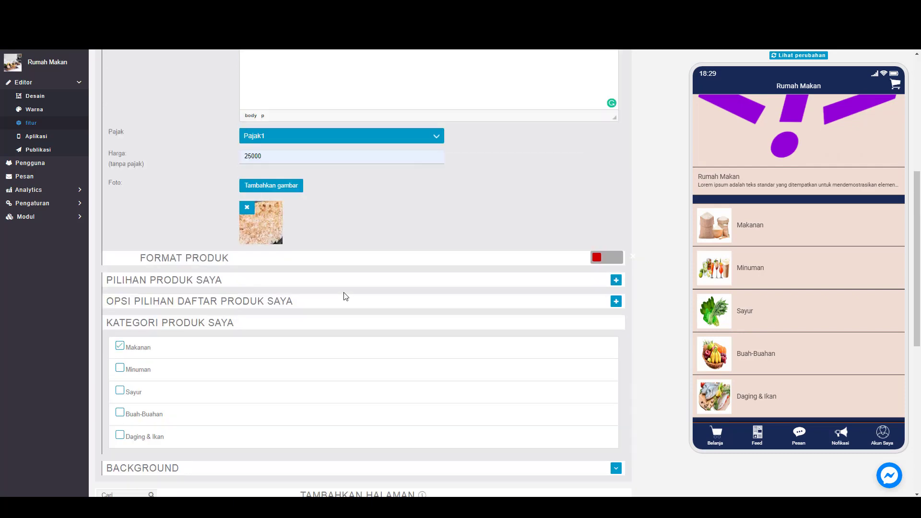
scroll(345, 295, down, 3)
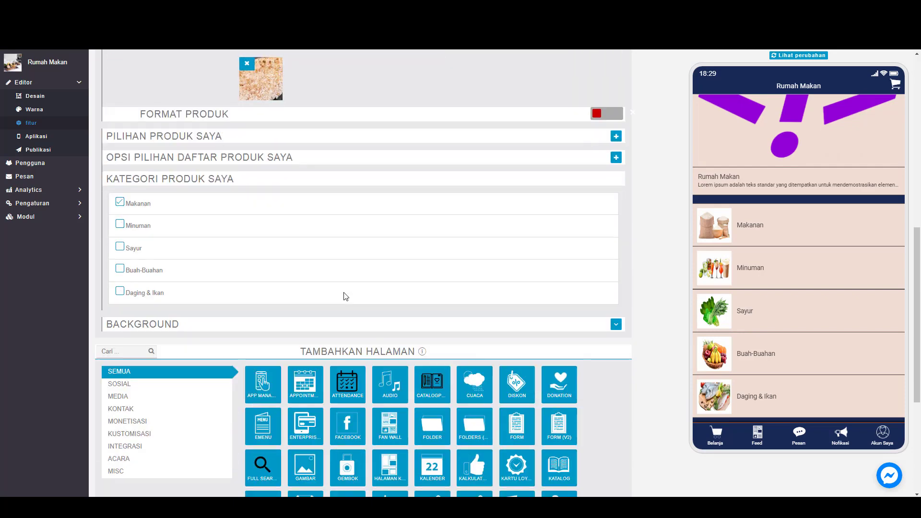
scroll(465, 275, up, 9)
scroll(392, 304, down, 5)
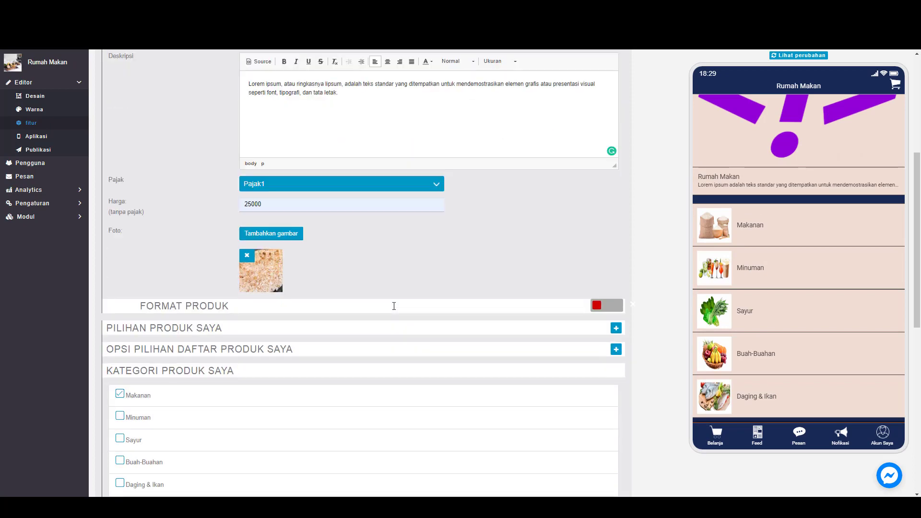
- Create a product option group named "Pedis" without making an option mandatory
click(618, 329)
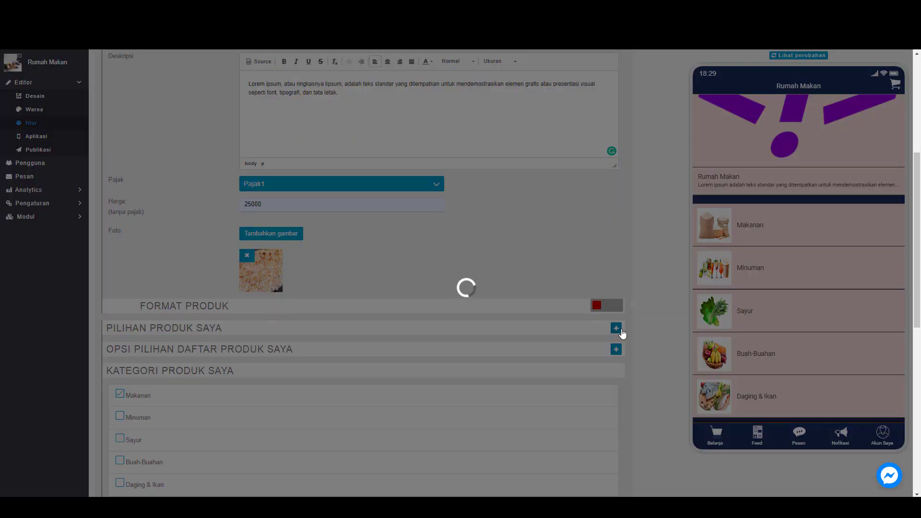
scroll(297, 194, up, 2)
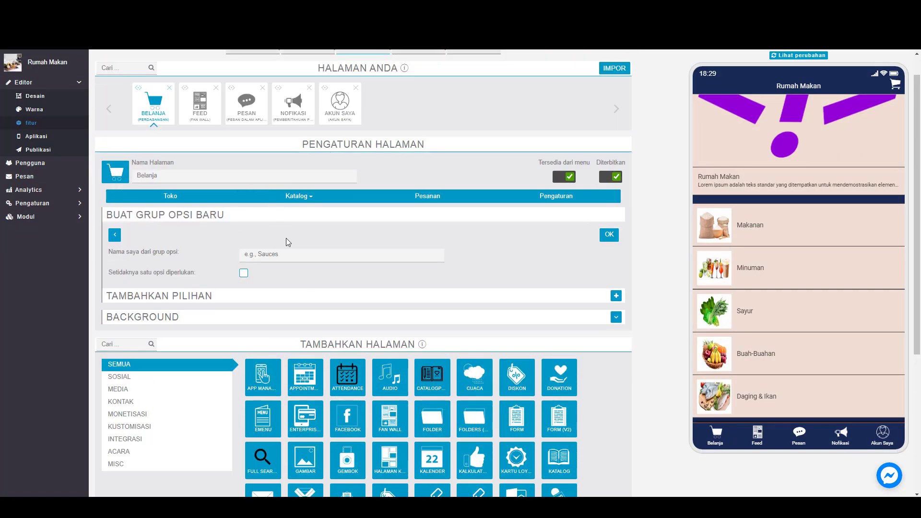
click(260, 253)
text(Pedis)
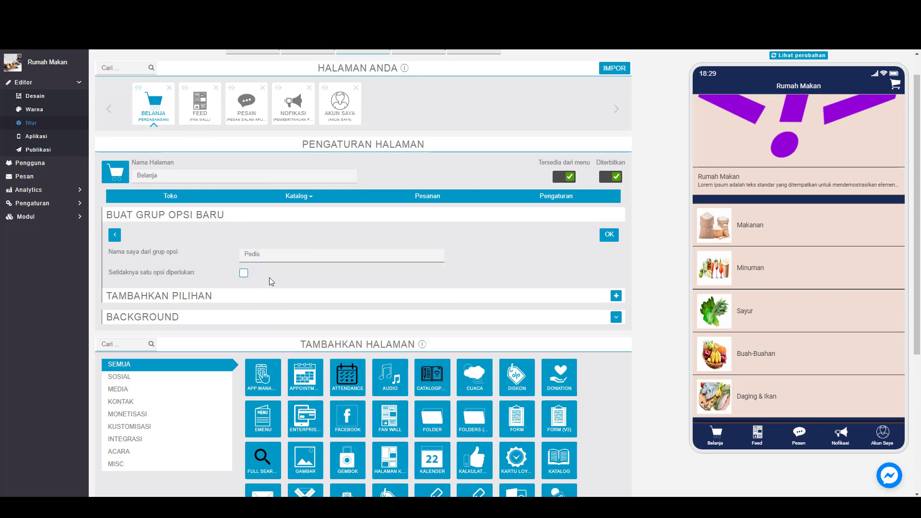
click(610, 235)
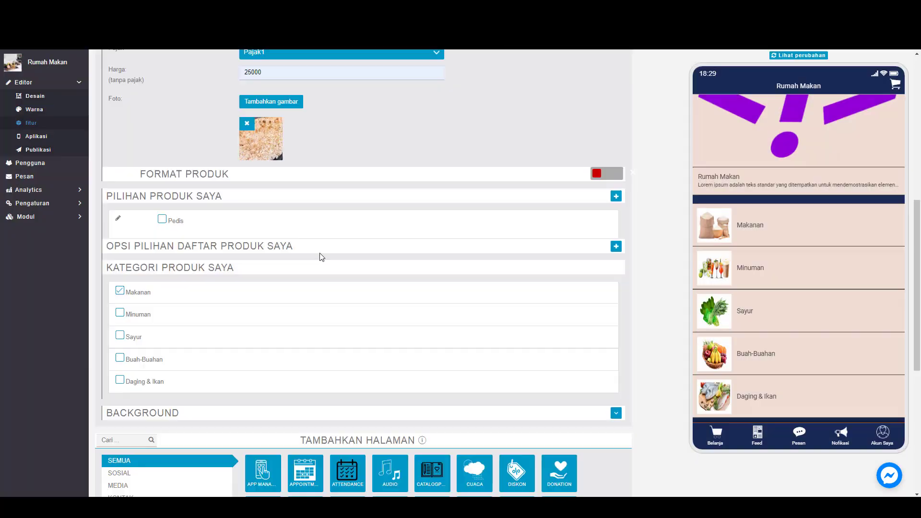
- Create a second product option group named "Sedang" and save it
click(615, 197)
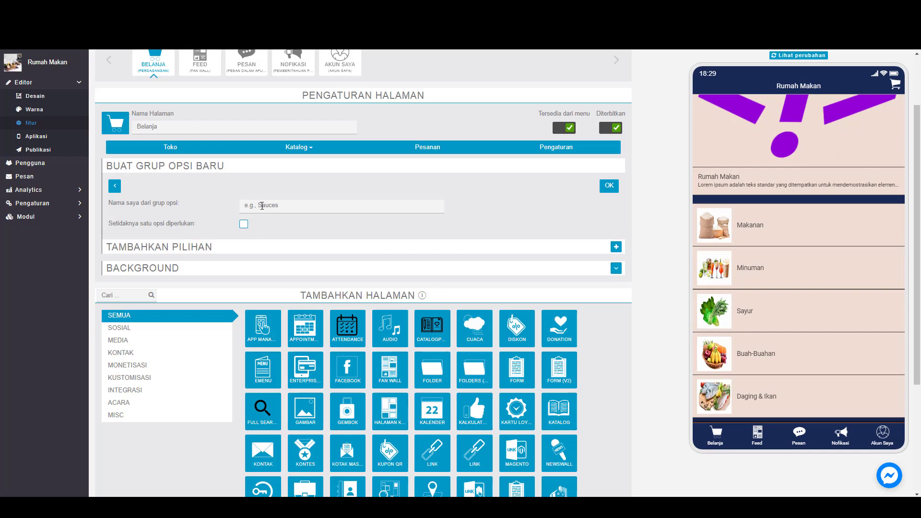
click(262, 205)
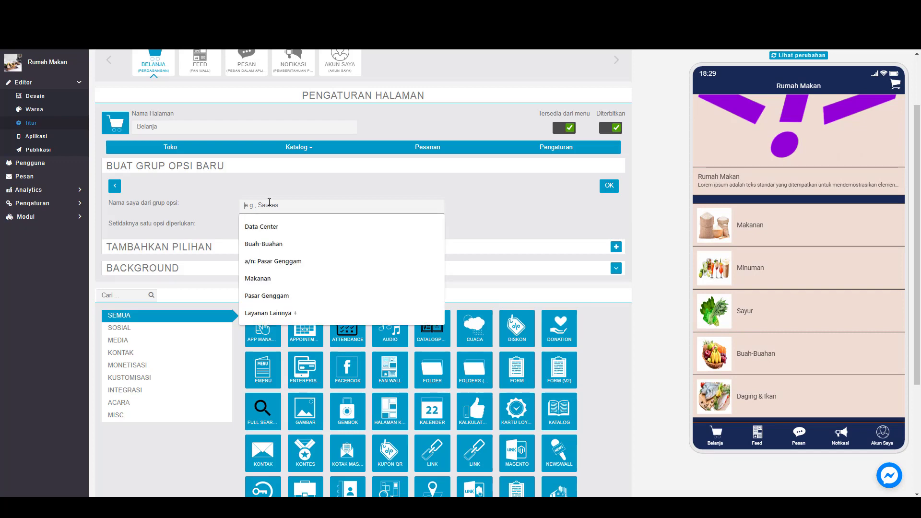
text(Sedang)
click(609, 186)
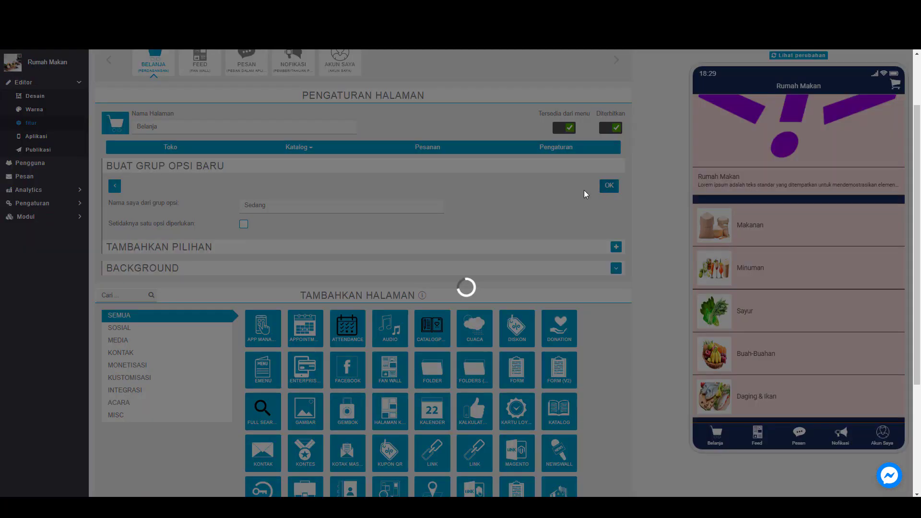
- Create a third product option group named "Biasa" and save it
scroll(241, 251, up, 3)
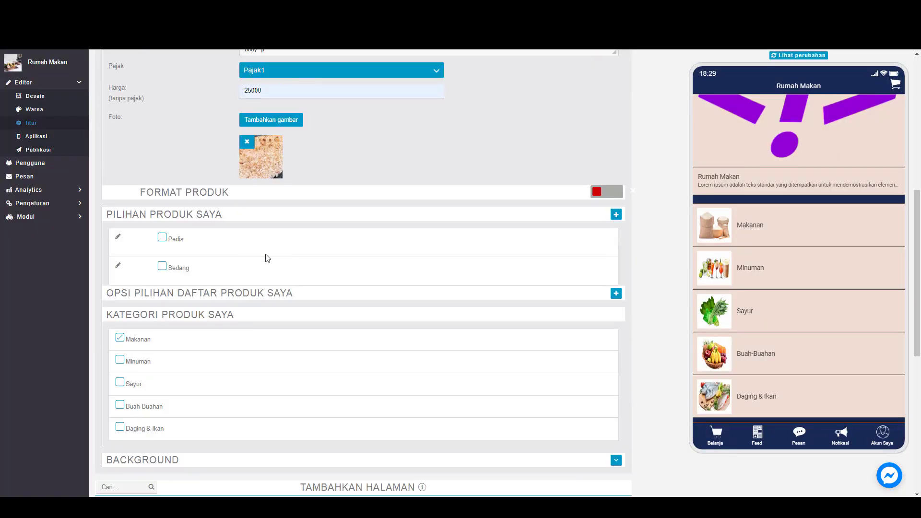
click(616, 214)
click(262, 282)
text(B)
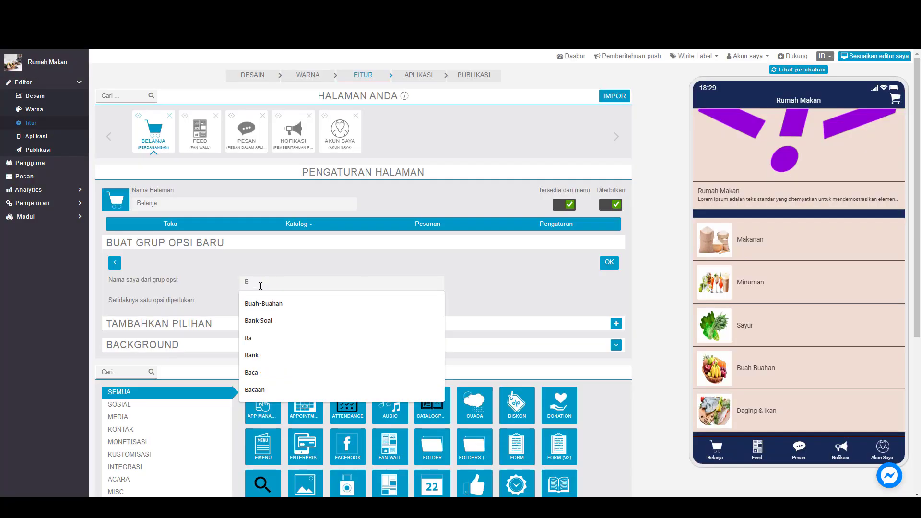
text(iasa)
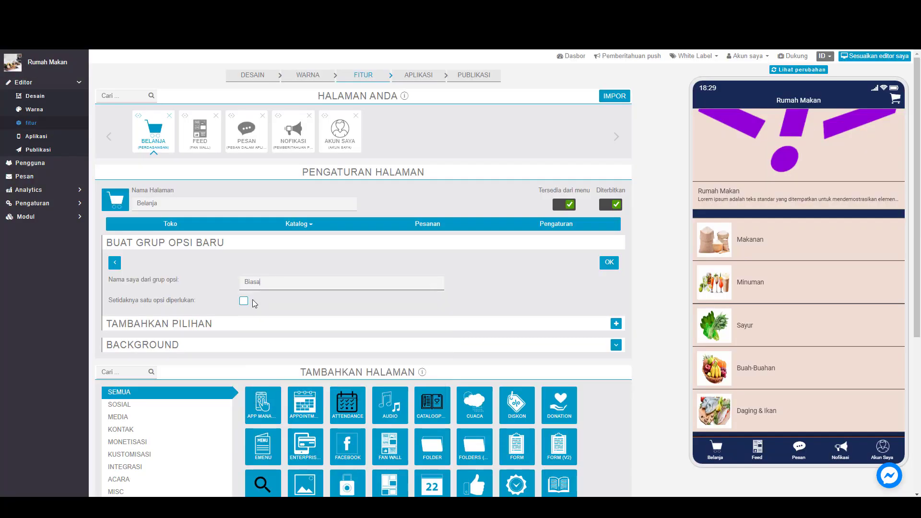
click(610, 263)
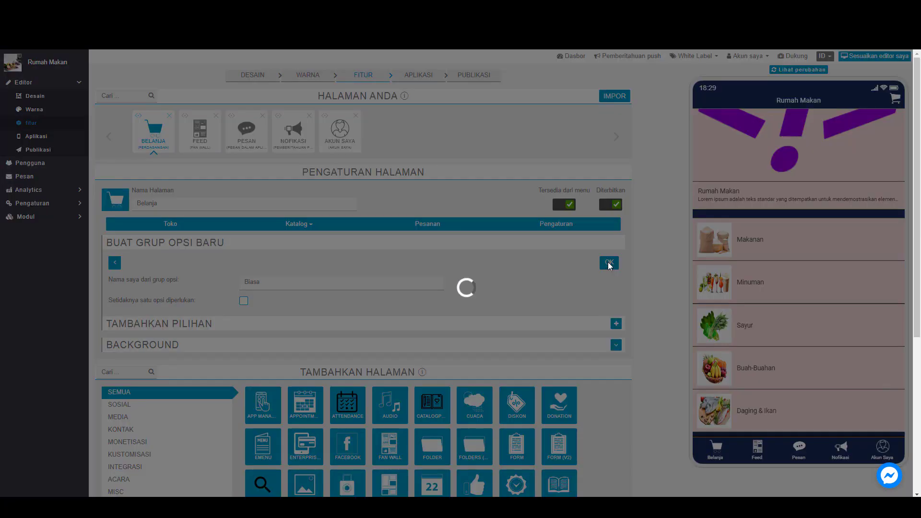
- Review the product form from name to category and save the Nasi Goreng product
scroll(312, 317, down, 5)
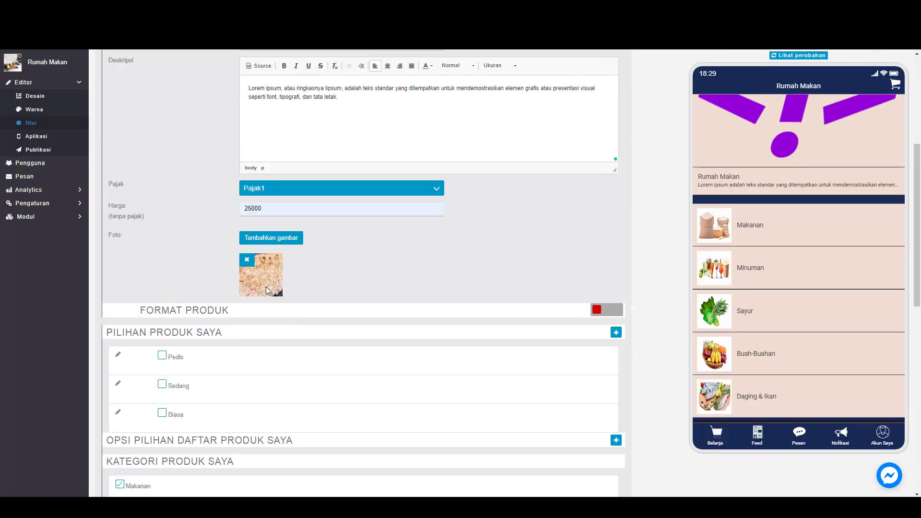
scroll(192, 224, up, 4)
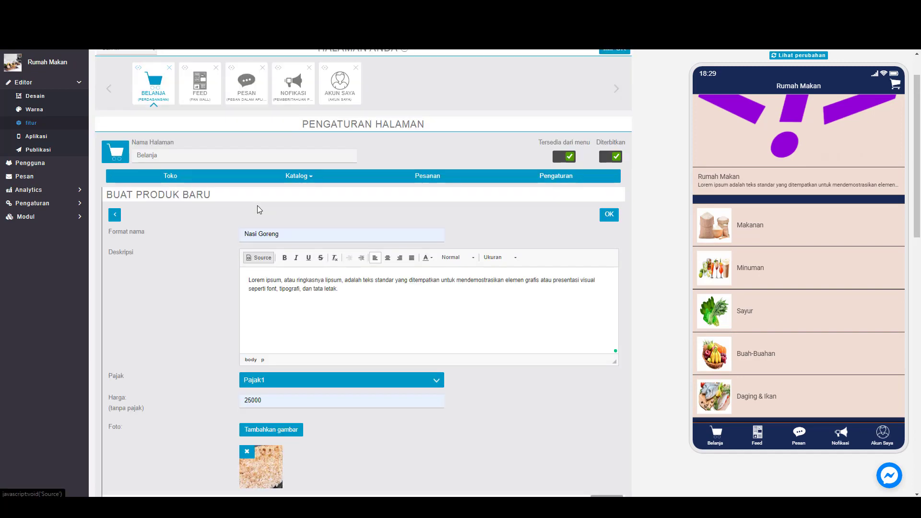
scroll(257, 209, down, 3)
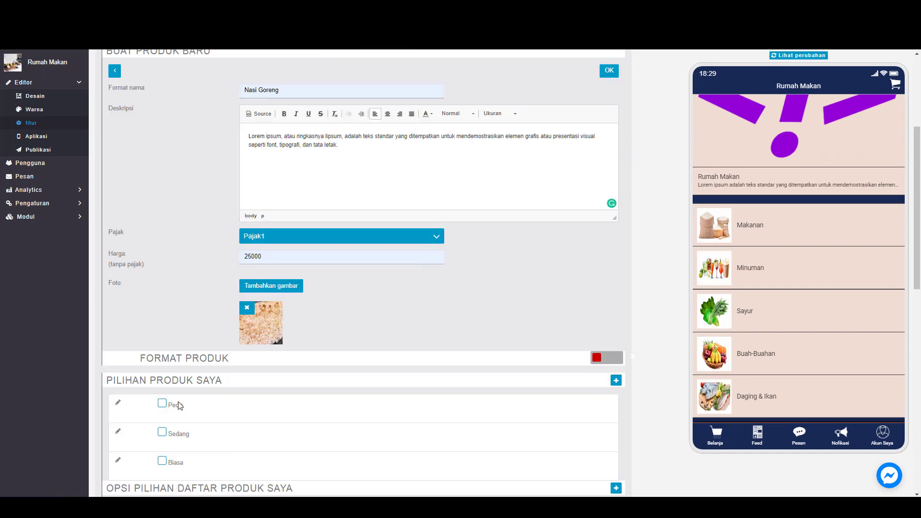
scroll(182, 427, down, 2)
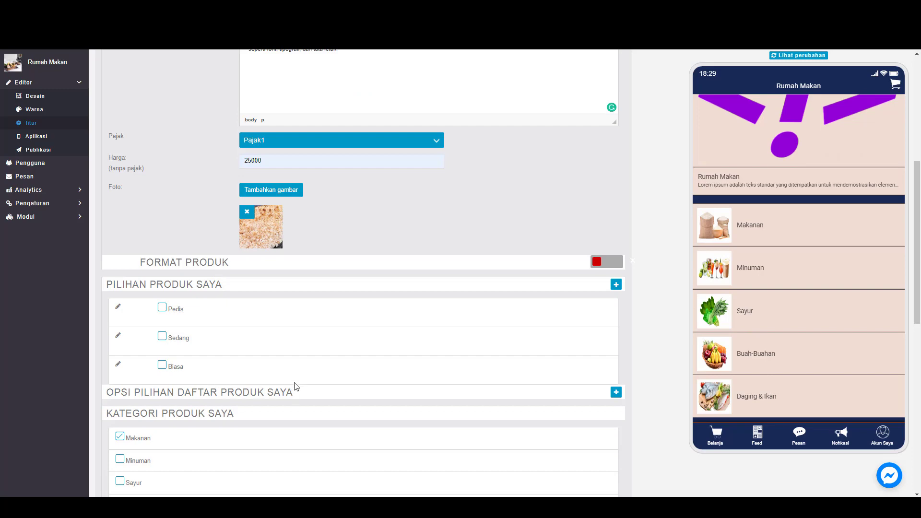
scroll(599, 397, up, 6)
click(609, 256)
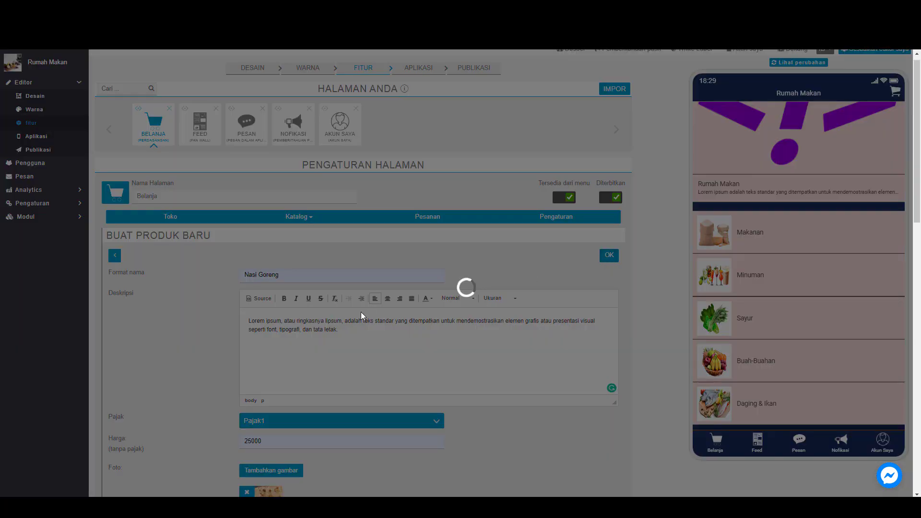
- Refresh the app preview and check the Nasi Goreng product page under Makanan, including its photo, price and description
scroll(363, 316, down, 5)
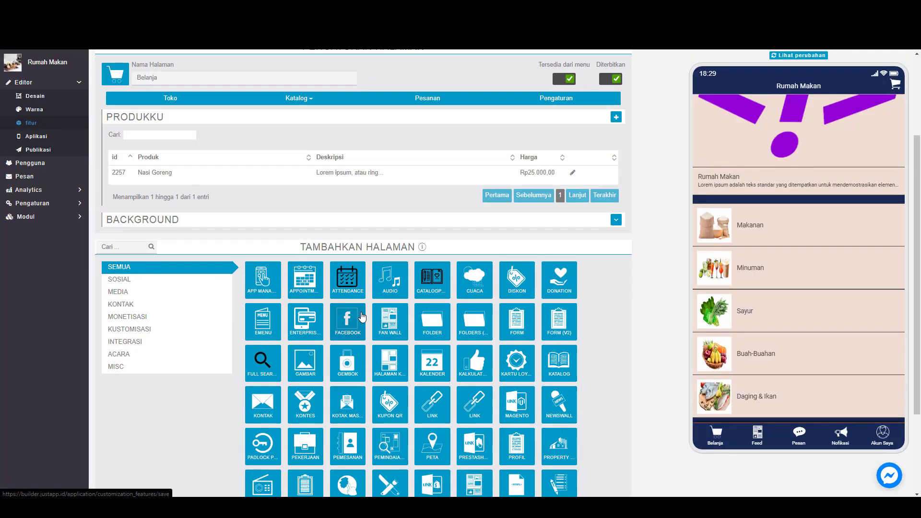
click(794, 56)
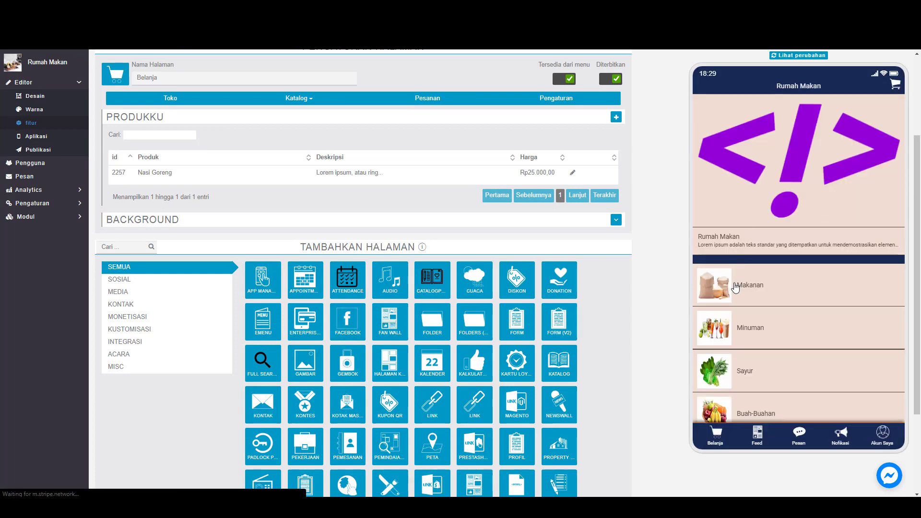
scroll(747, 240, down, 2)
click(749, 228)
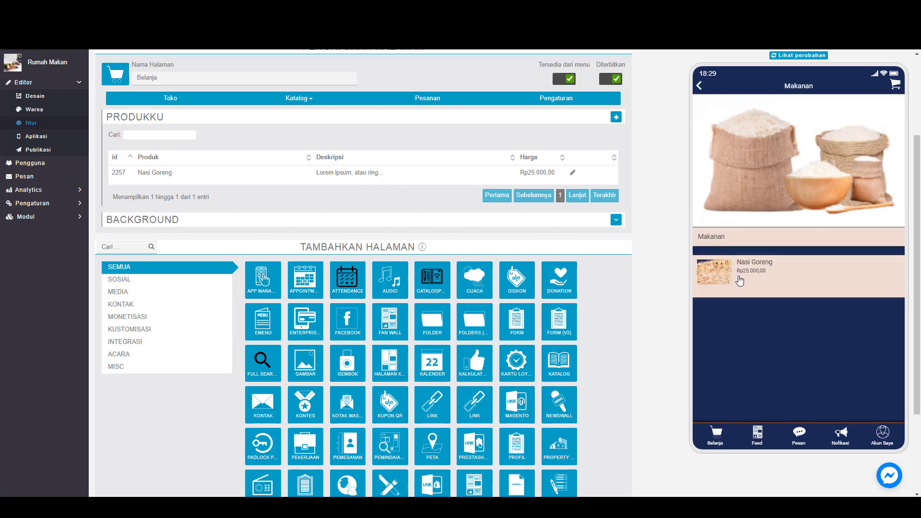
click(745, 277)
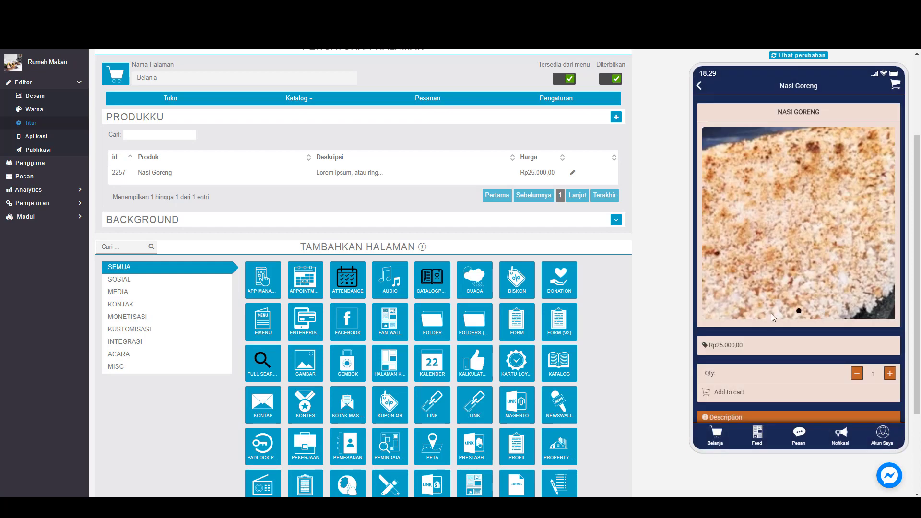
scroll(770, 173, down, 2)
scroll(772, 174, up, 2)
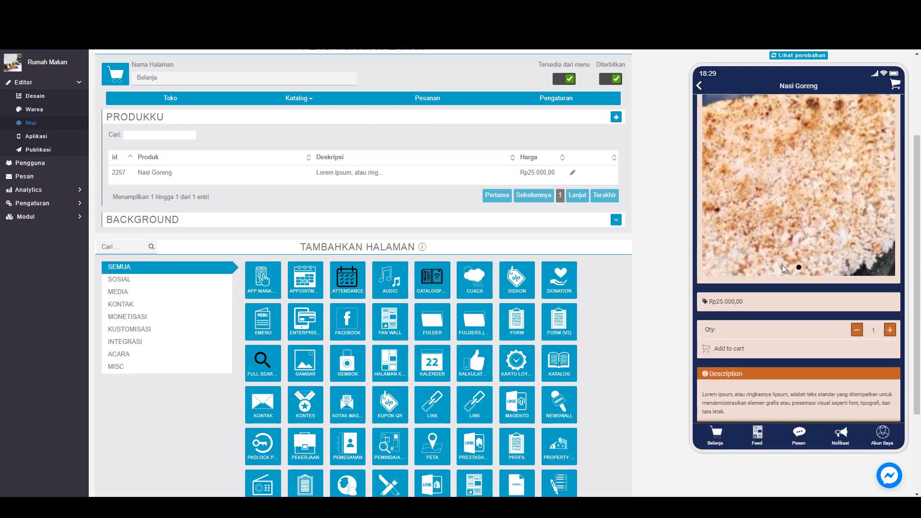
- Raise the Nasi Goreng quantity to 4 in the app preview and add it to the cart
scroll(781, 225, down, 1)
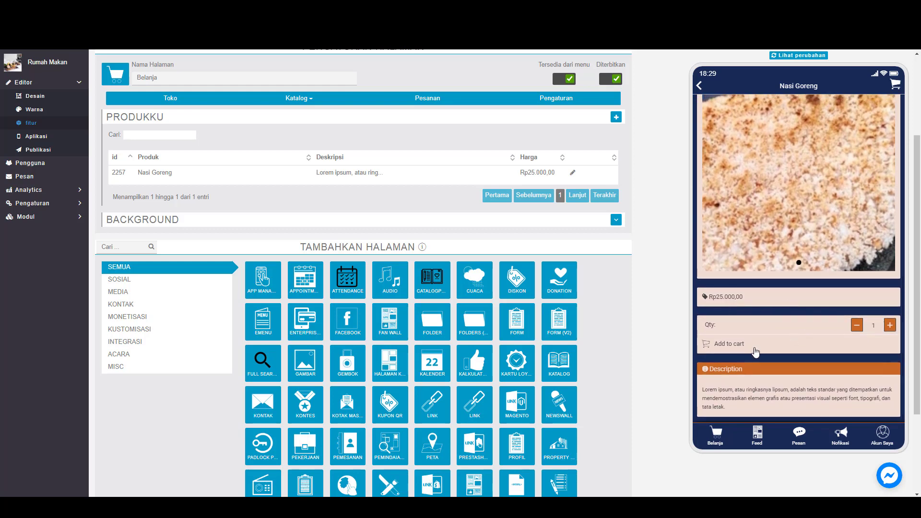
click(890, 325)
click(890, 325)
click(889, 325)
click(732, 353)
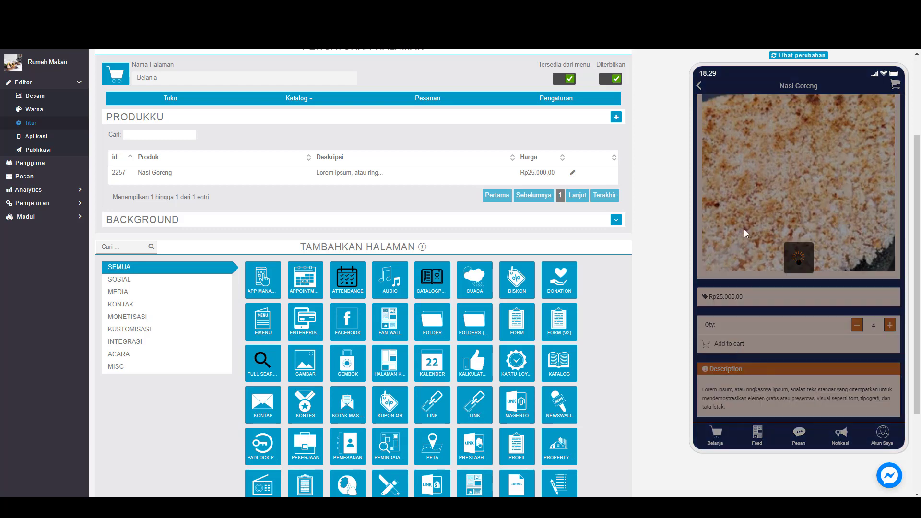
- Create a new product named "Nasi campur" and fill its description with the "Lorem ipsum, atau ringkasnya lipsum" placeholder text
scroll(268, 173, up, 2)
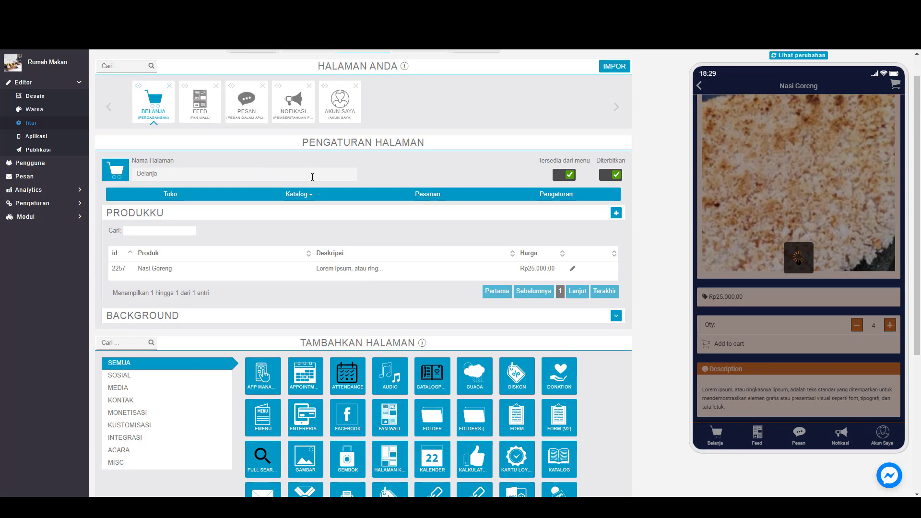
click(617, 214)
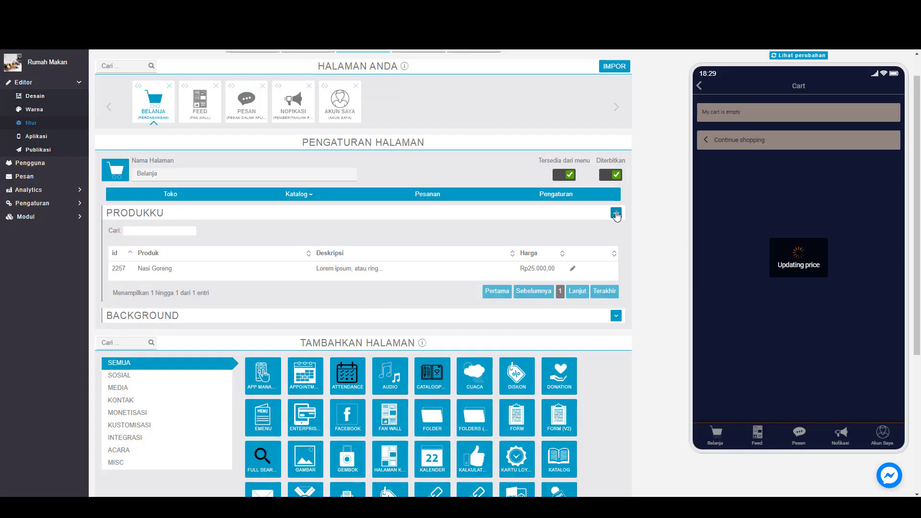
click(278, 254)
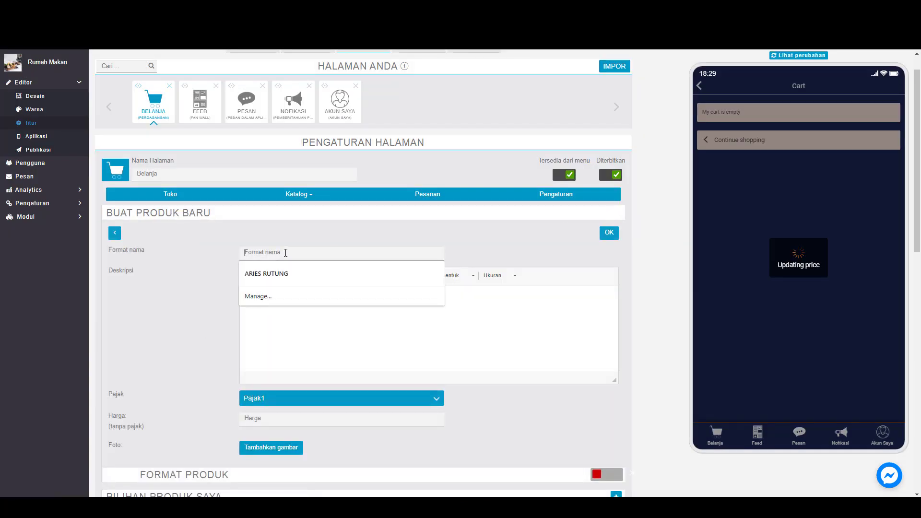
text(Nasi)
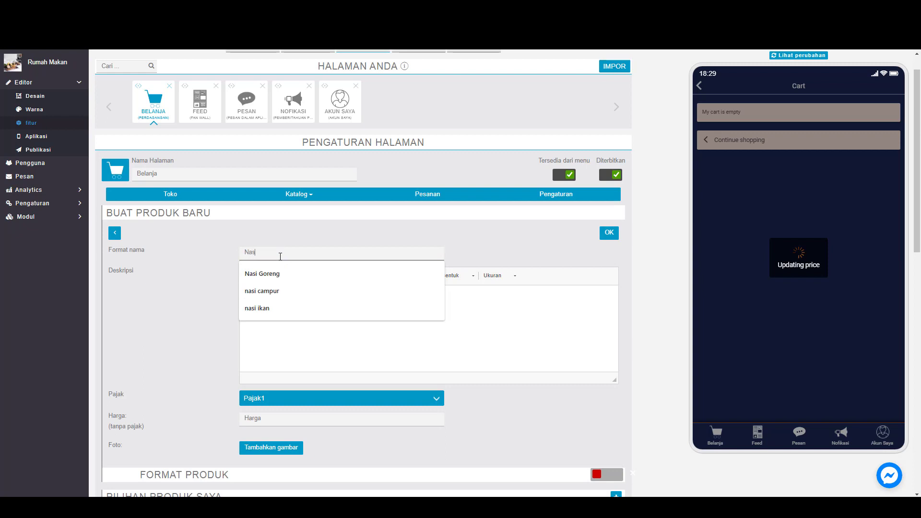
click(273, 293)
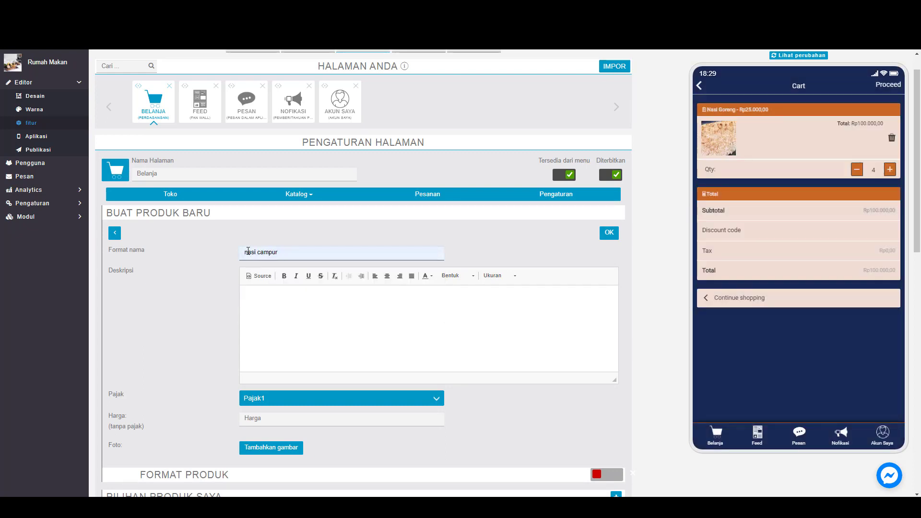
text(N)
click(269, 308)
text(Lorem ipsum, atau ringkasnya lipsum, adalah teks standar yang ditempatkan untuk mendemostrasikan elemen grafis atau presentasi visual seperti font, tipografi, dan tata letak.)
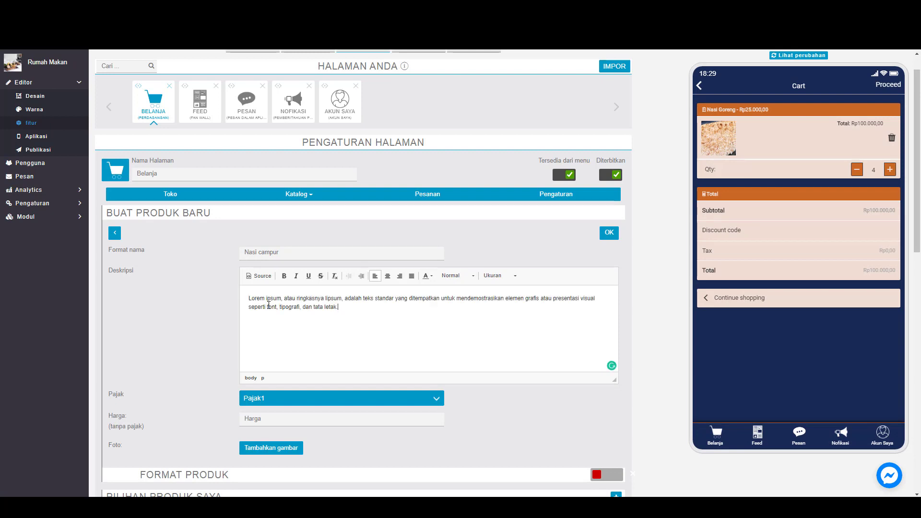
- Set the Nasi campur product's price without tax to 45000
scroll(269, 353, down, 1)
click(265, 373)
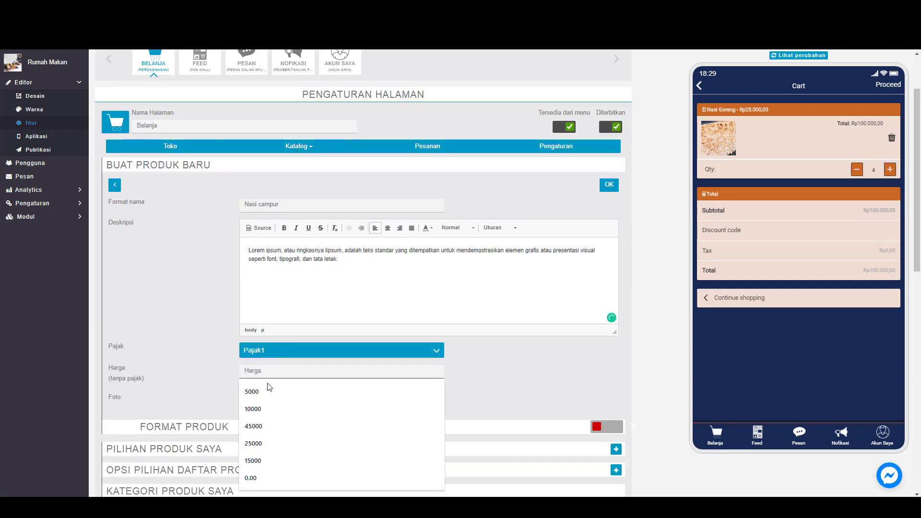
click(253, 426)
- Add the image "makanan (1)" as the product's photo, keeping the default crop
scroll(284, 388, down, 2)
click(270, 305)
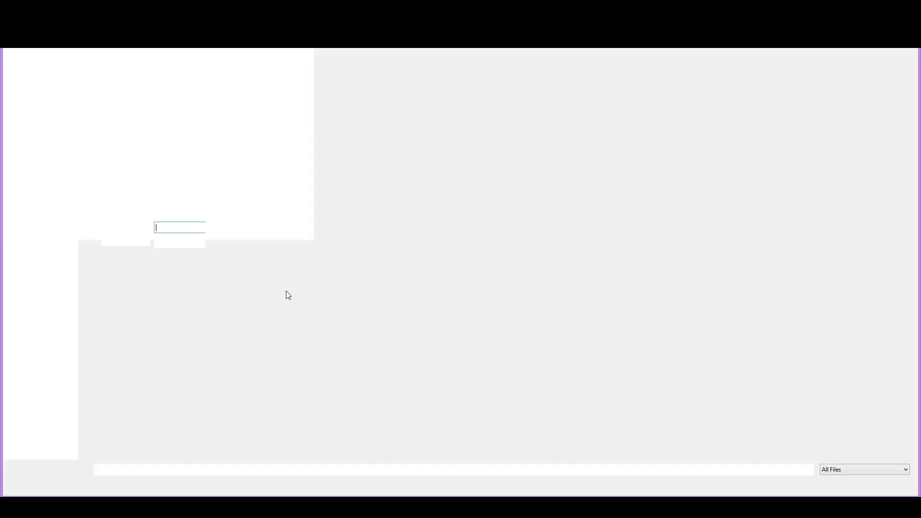
scroll(623, 185, down, 10)
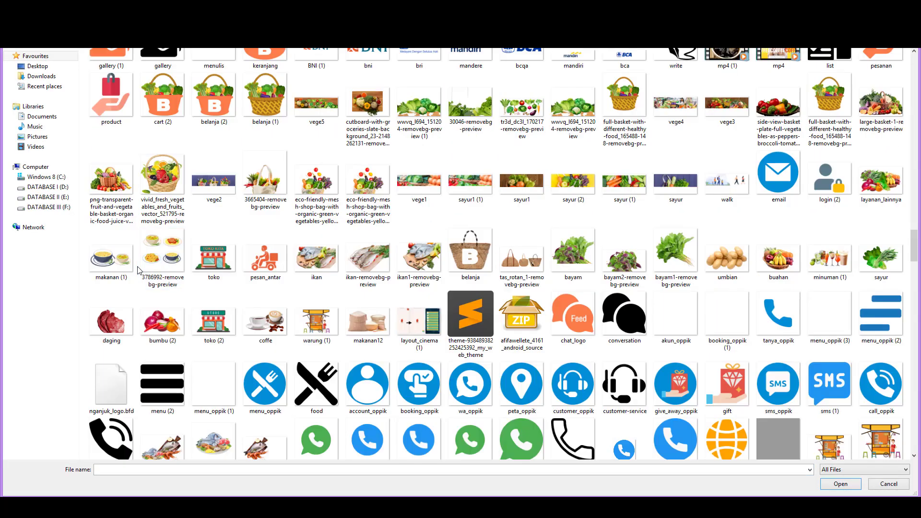
double_click(122, 266)
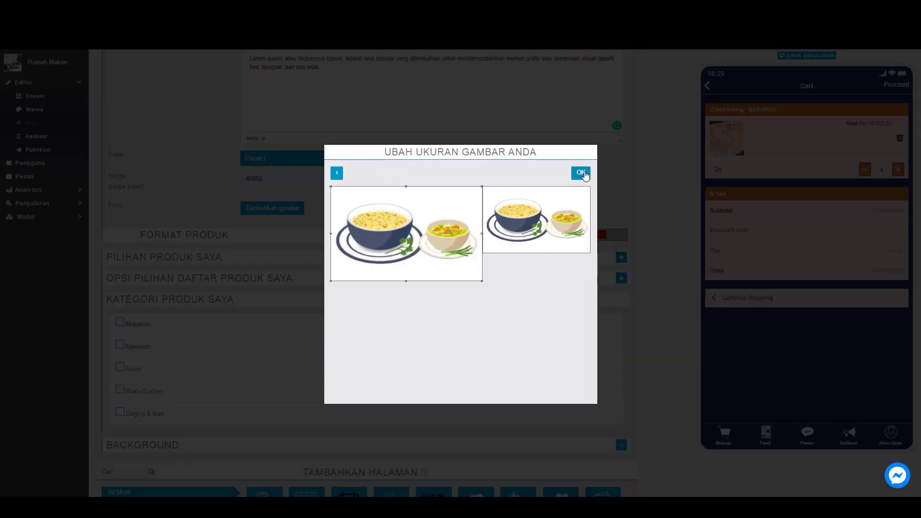
click(581, 173)
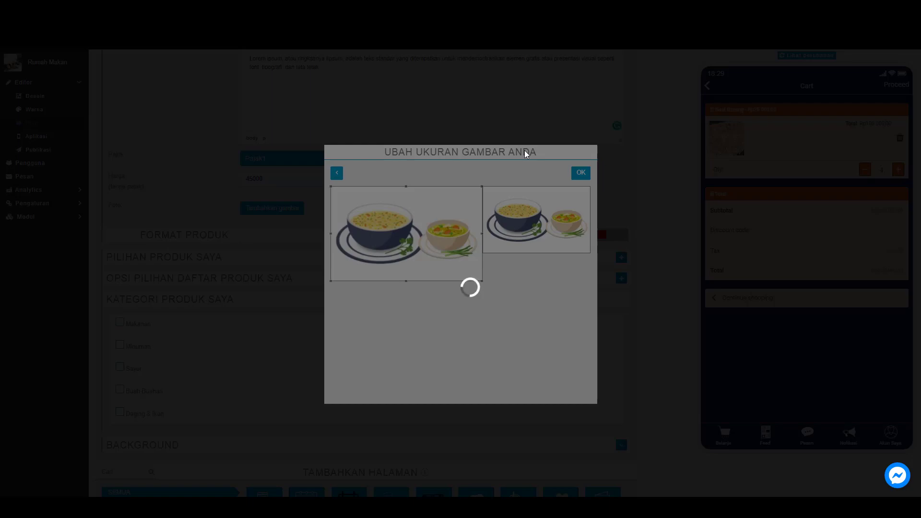
- Assign Nasi campur to the Makanan category, check the completed product form and save the product
scroll(327, 220, down, 2)
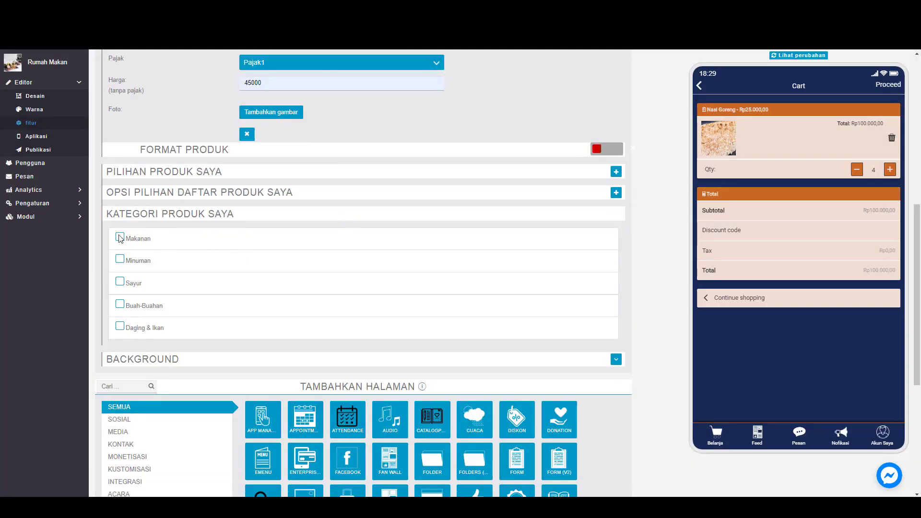
scroll(202, 248, up, 1)
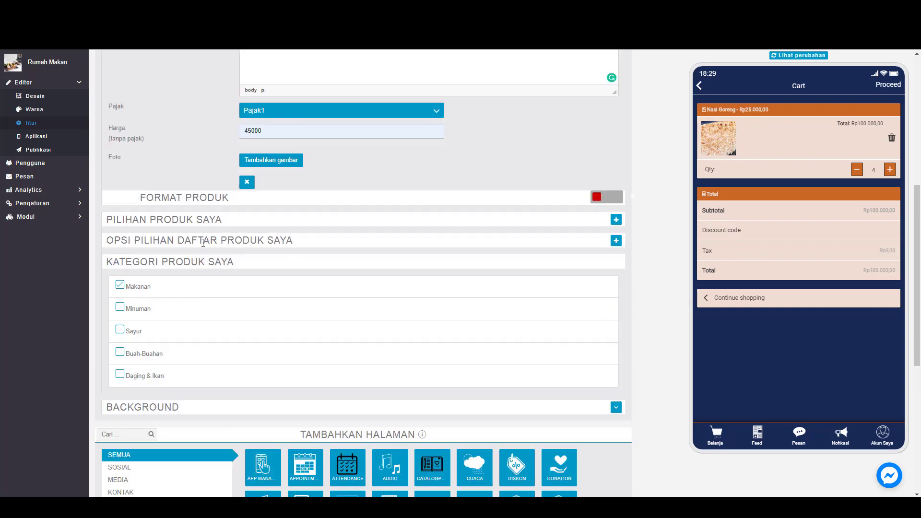
scroll(201, 249, down, 4)
scroll(465, 233, up, 6)
scroll(468, 232, up, 3)
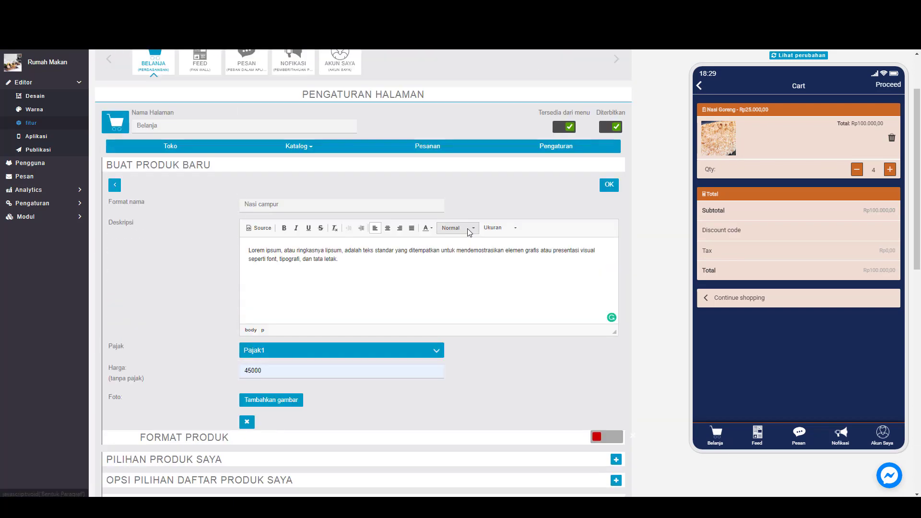
scroll(466, 238, down, 6)
scroll(455, 243, up, 3)
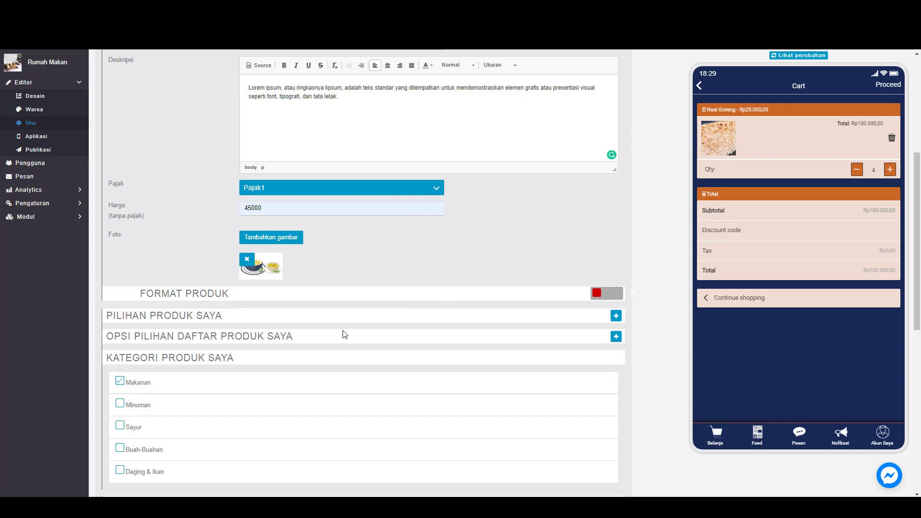
scroll(345, 335, down, 2)
scroll(245, 370, up, 5)
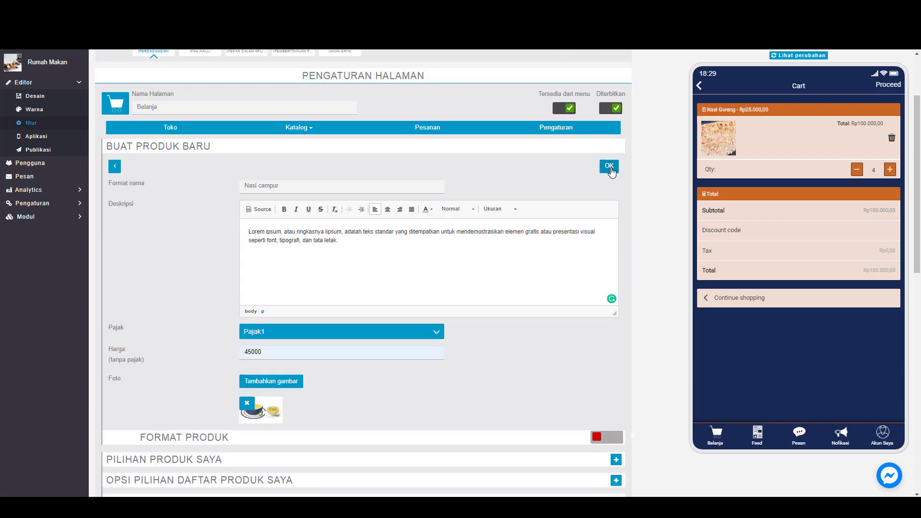
click(610, 168)
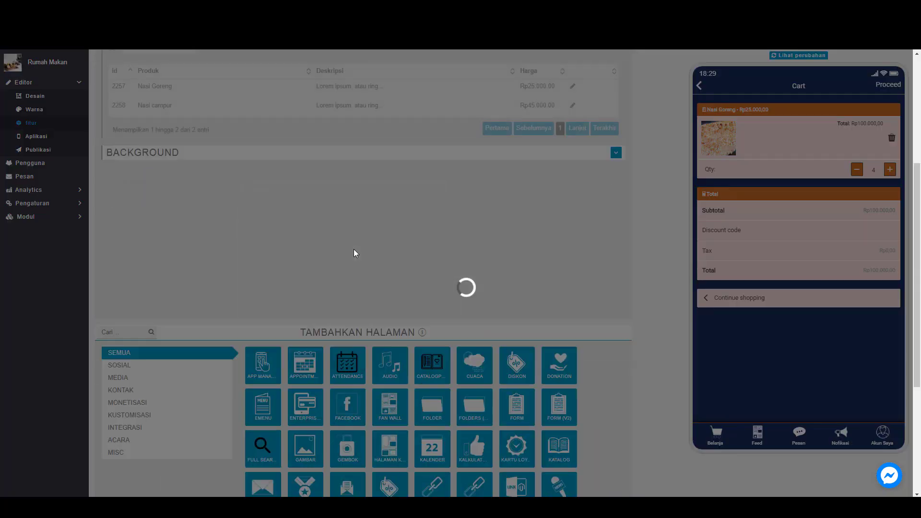
- Open a blank new product form and inspect the available Pajak options
scroll(319, 239, up, 3)
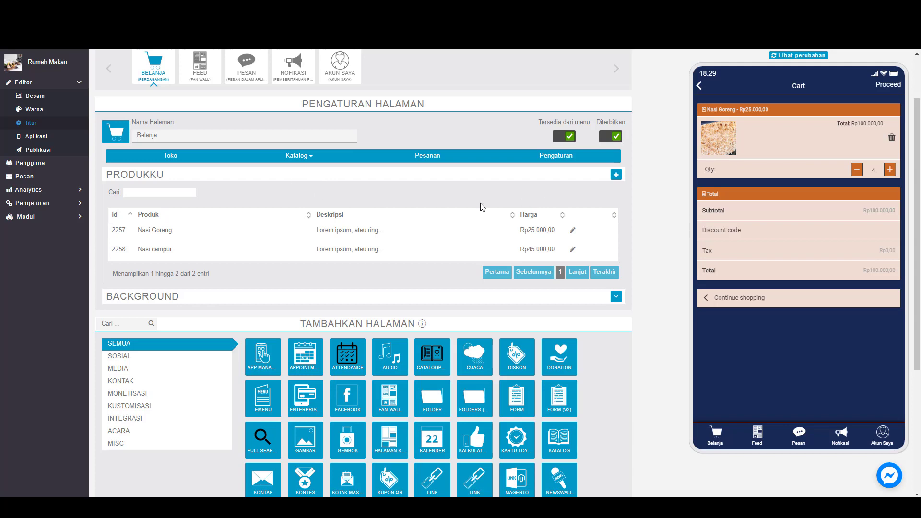
click(615, 176)
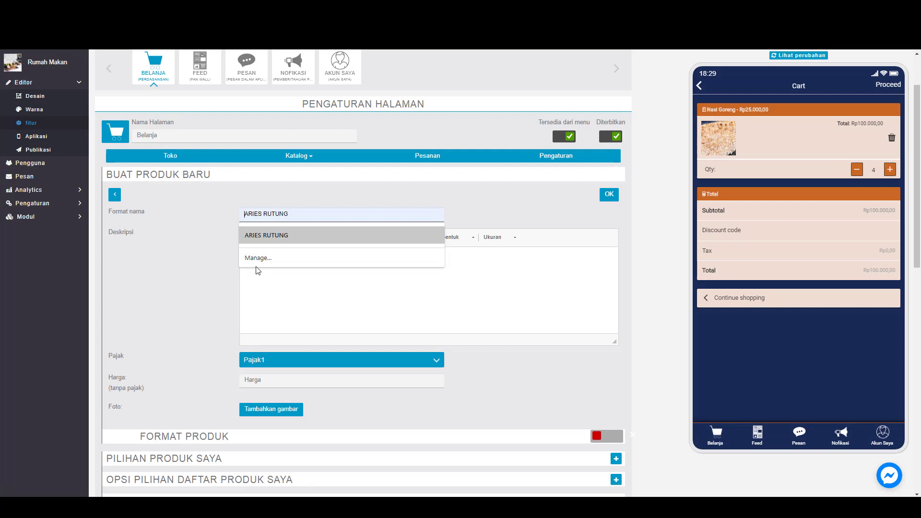
click(191, 280)
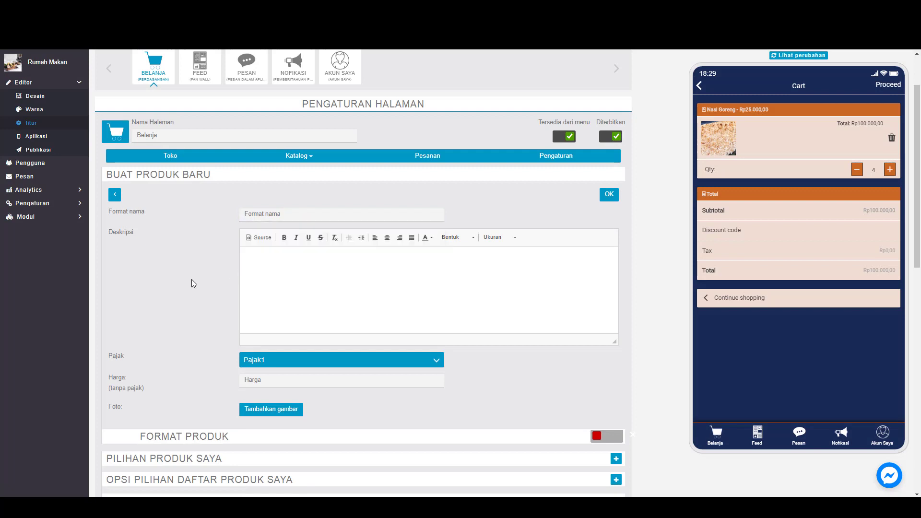
scroll(270, 255, down, 2)
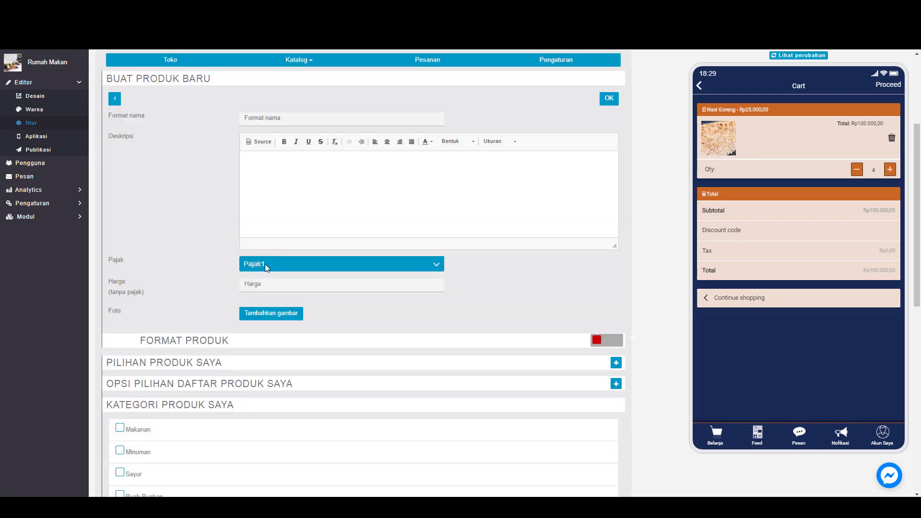
scroll(266, 265, down, 1)
click(304, 212)
click(310, 211)
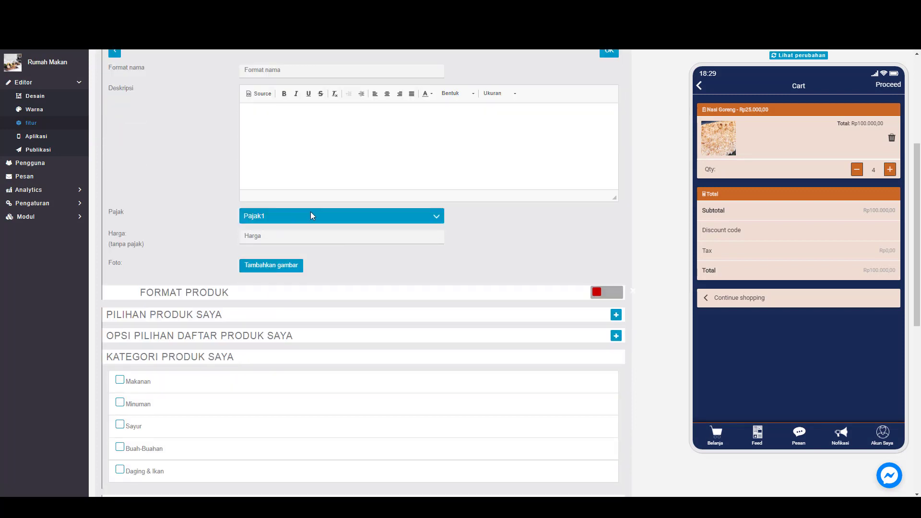
click(312, 216)
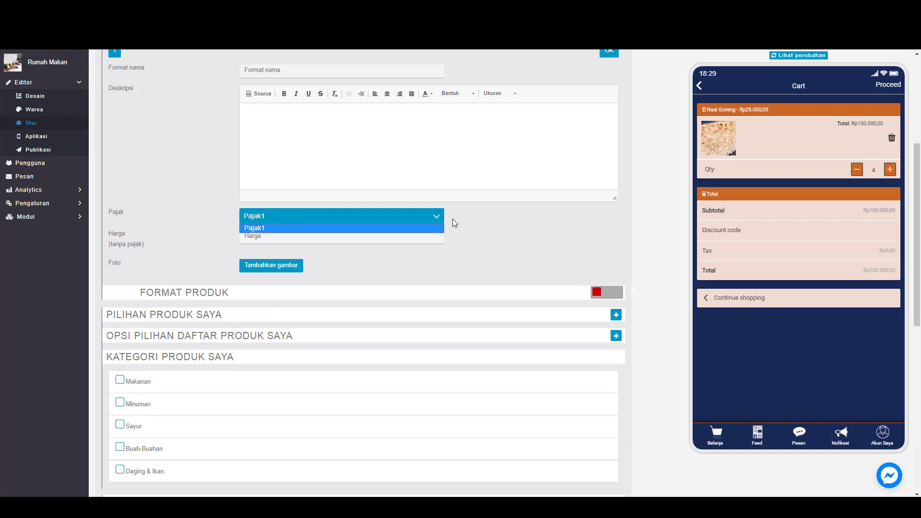
click(429, 217)
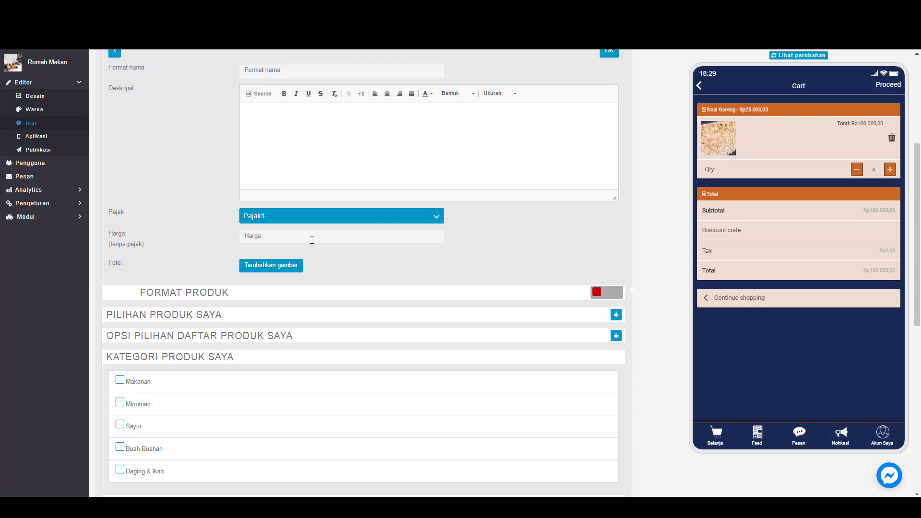
- Review the blank product form's price, photo, options and category sections, and return to the product list without saving
scroll(293, 240, down, 1)
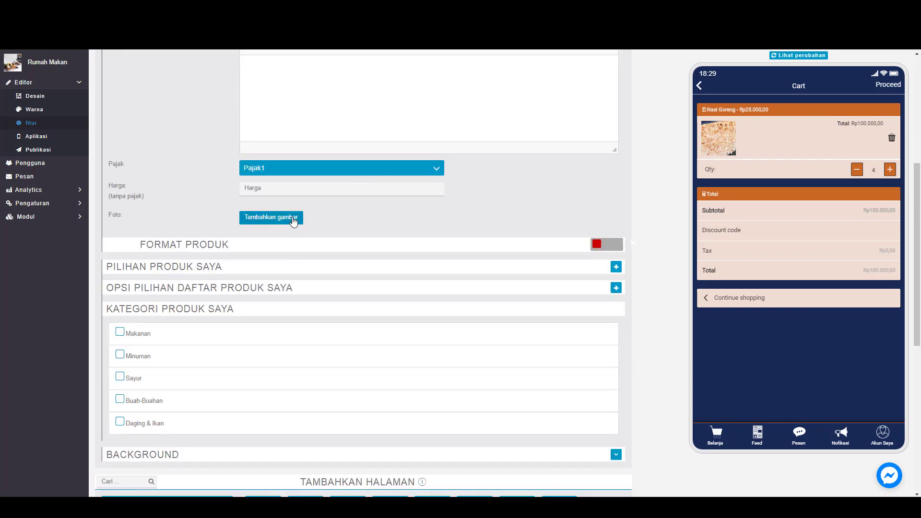
scroll(283, 235, down, 2)
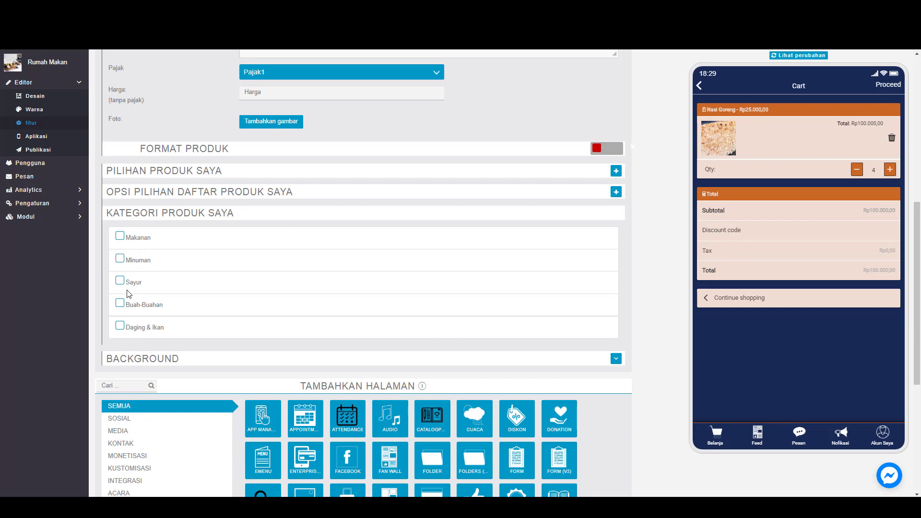
scroll(137, 295, down, 3)
scroll(144, 237, up, 3)
scroll(360, 242, up, 1)
scroll(362, 236, up, 6)
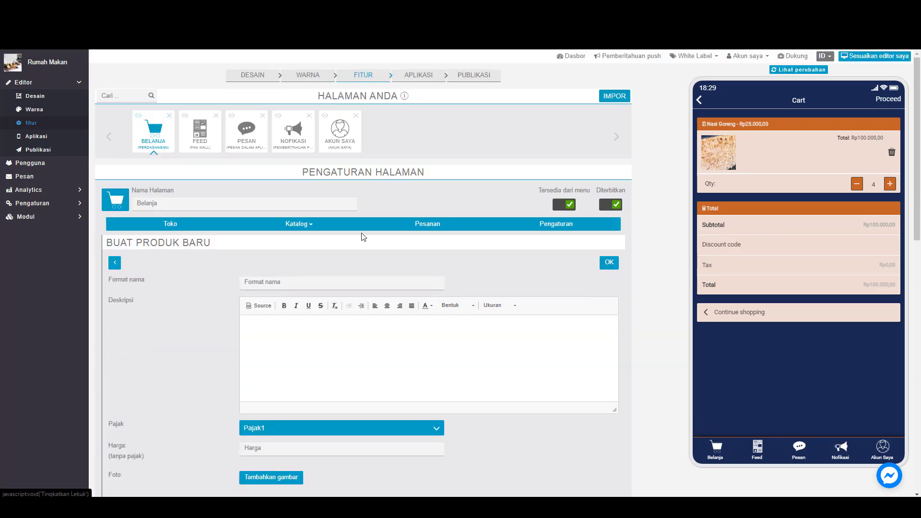
scroll(522, 224, down, 3)
scroll(526, 214, down, 1)
scroll(530, 209, up, 3)
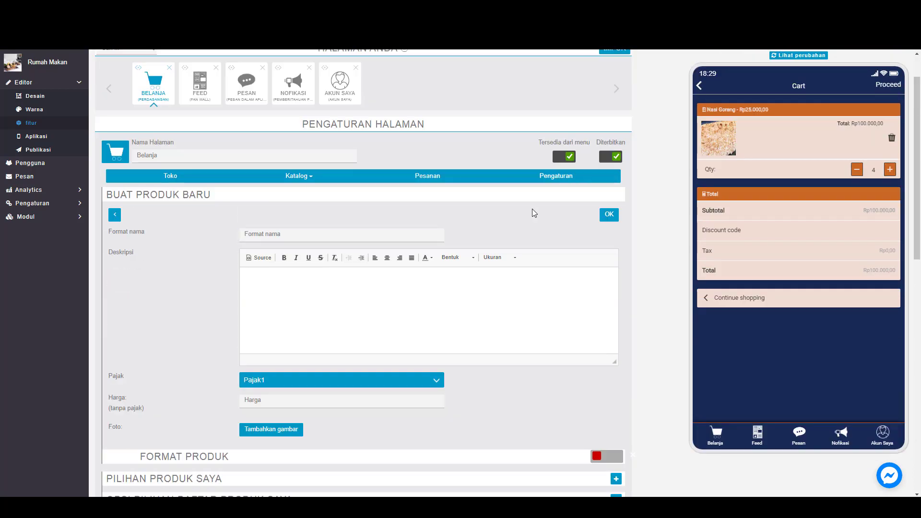
click(114, 216)
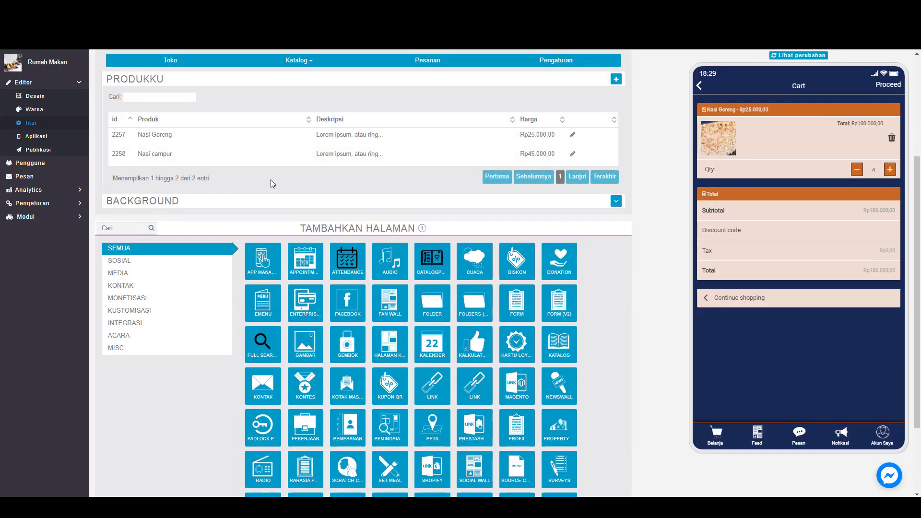
- Open the Belanja shop's settings and set the Ulang Tahun and Alamat faktur user fields to Tersembunyi
scroll(283, 180, up, 3)
click(464, 202)
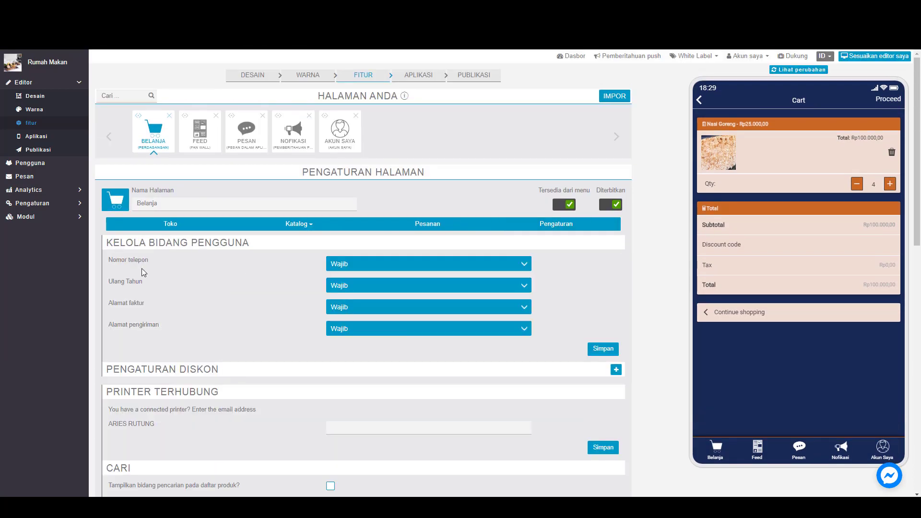
scroll(230, 257, down, 3)
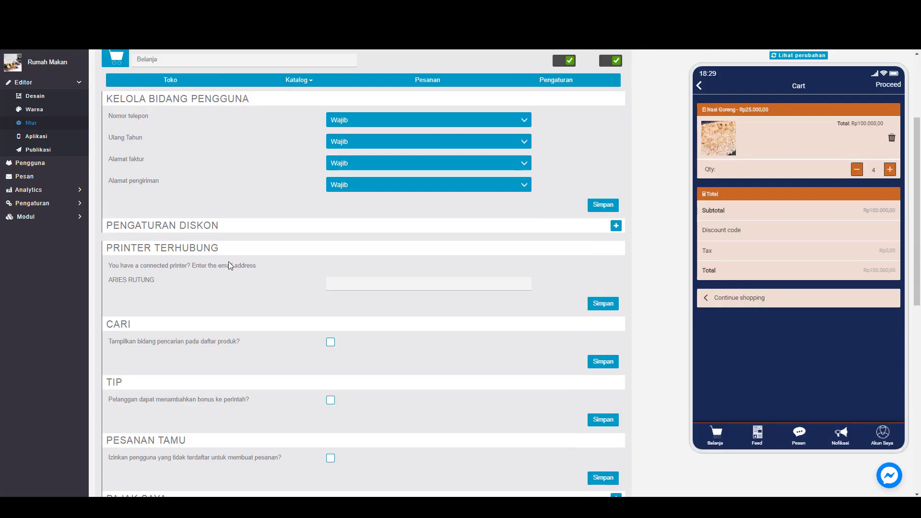
scroll(229, 261, up, 2)
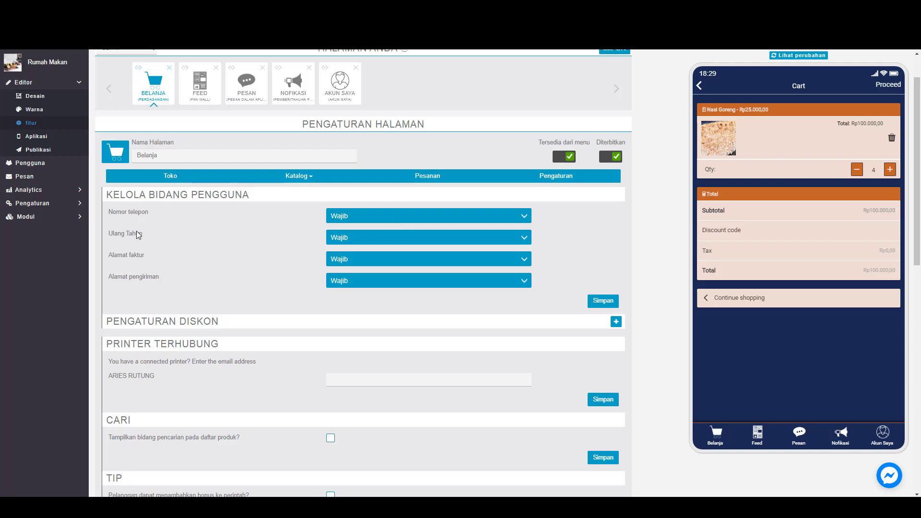
click(420, 240)
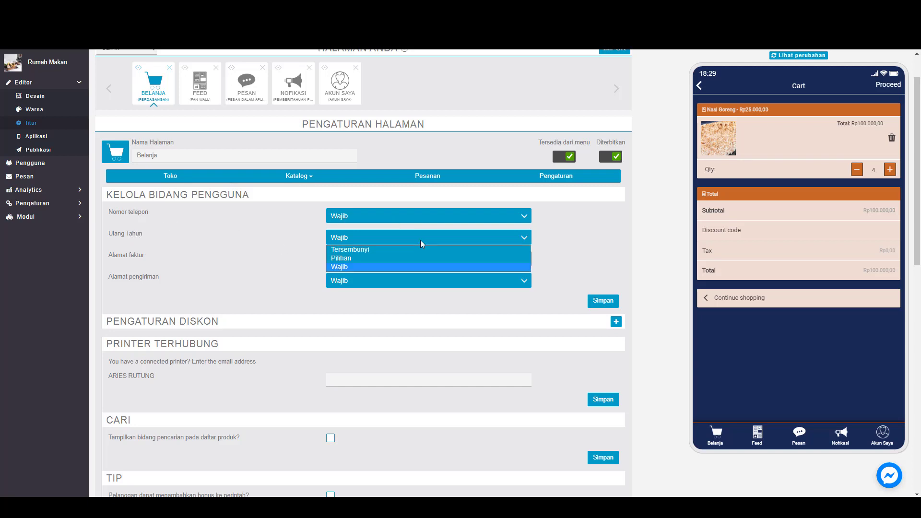
click(375, 249)
click(365, 259)
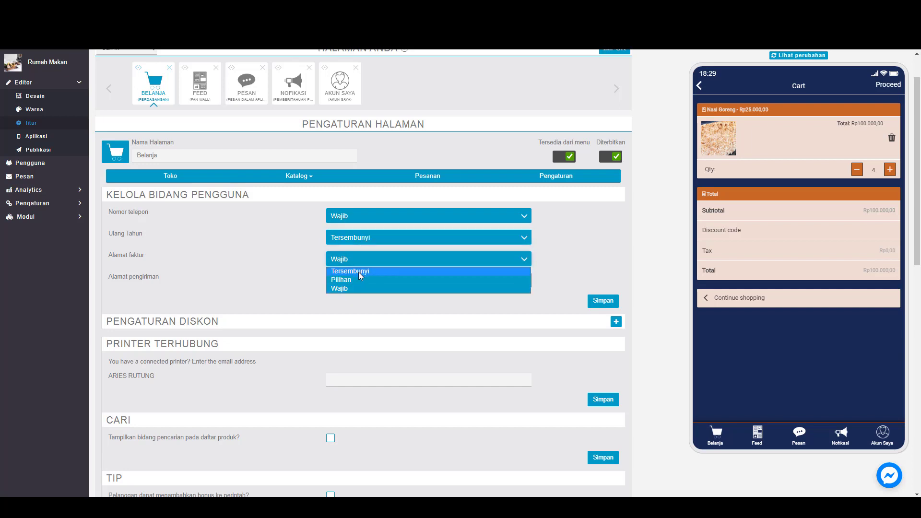
click(359, 272)
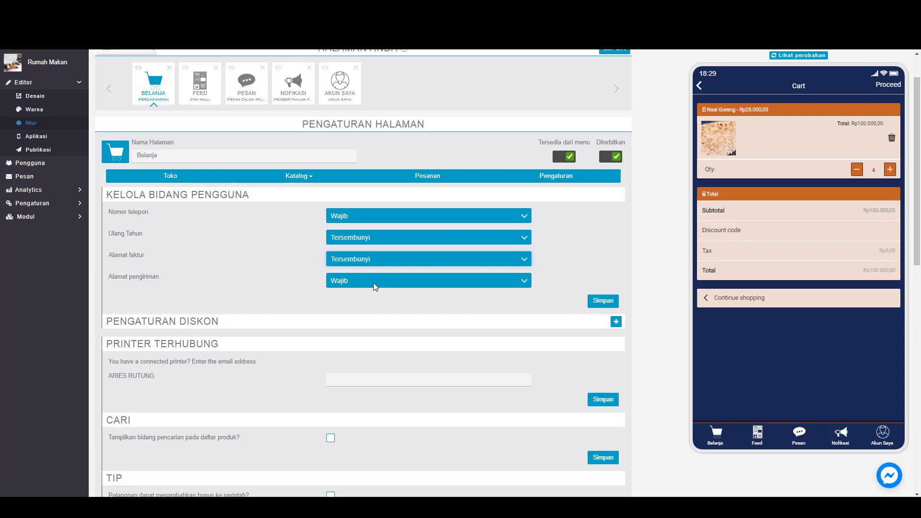
- Start a new active discount with the label "Diskon", code 1951c and a minimum amount of 15
scroll(334, 290, down, 2)
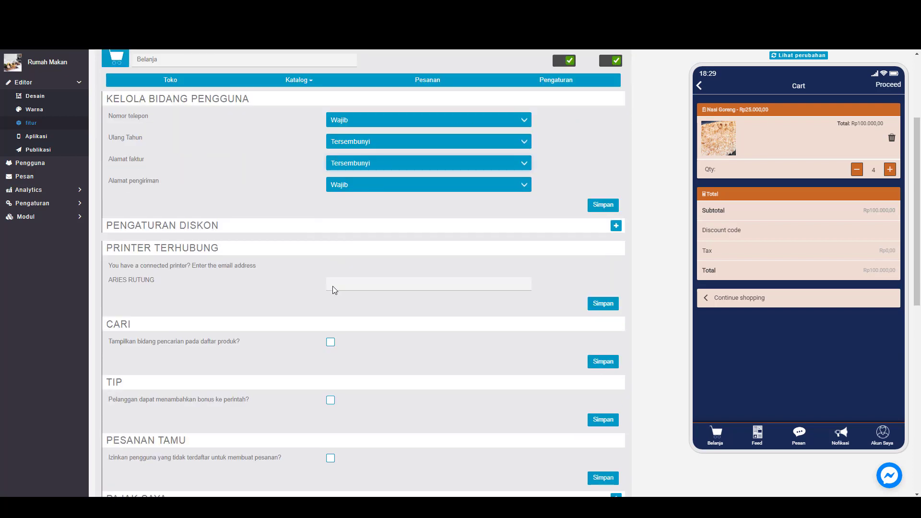
click(616, 226)
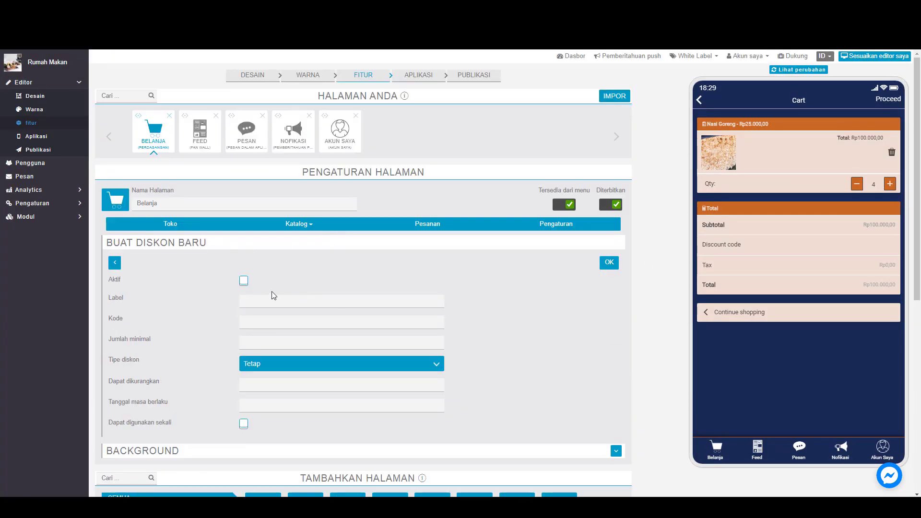
click(243, 282)
click(248, 299)
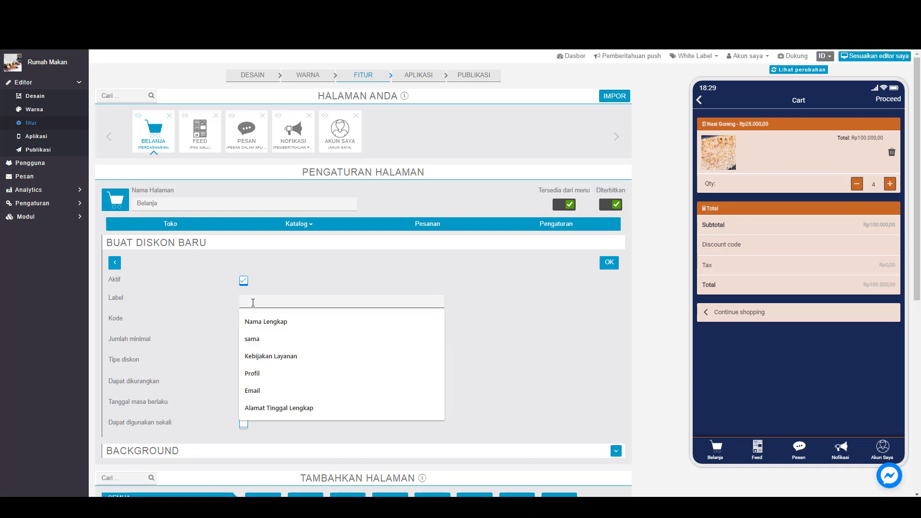
text(Diskon)
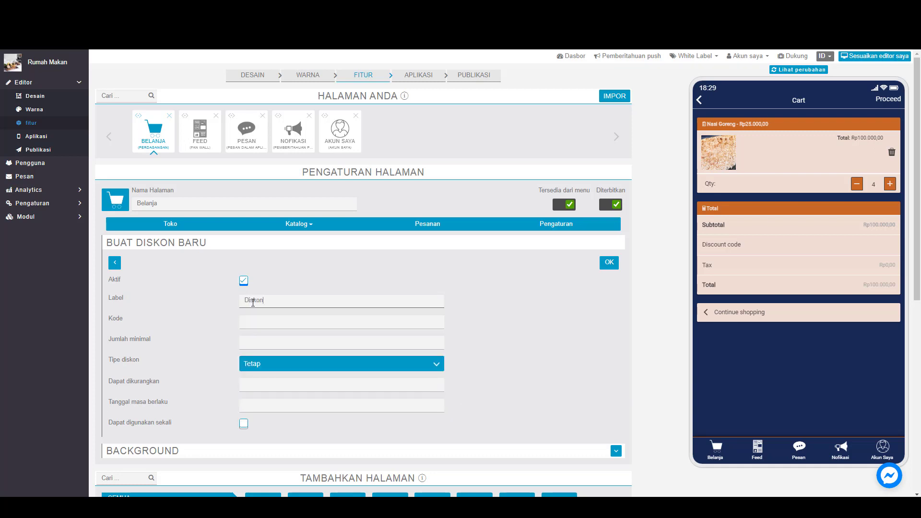
click(282, 320)
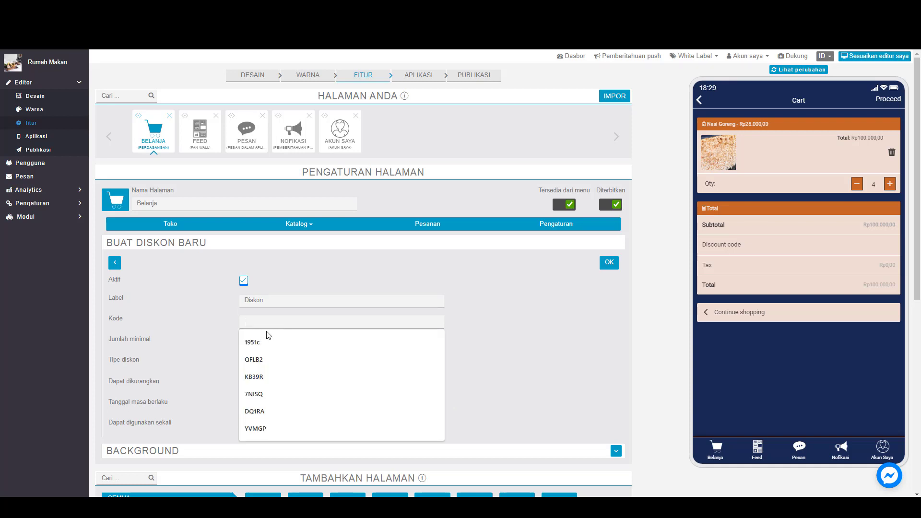
click(258, 342)
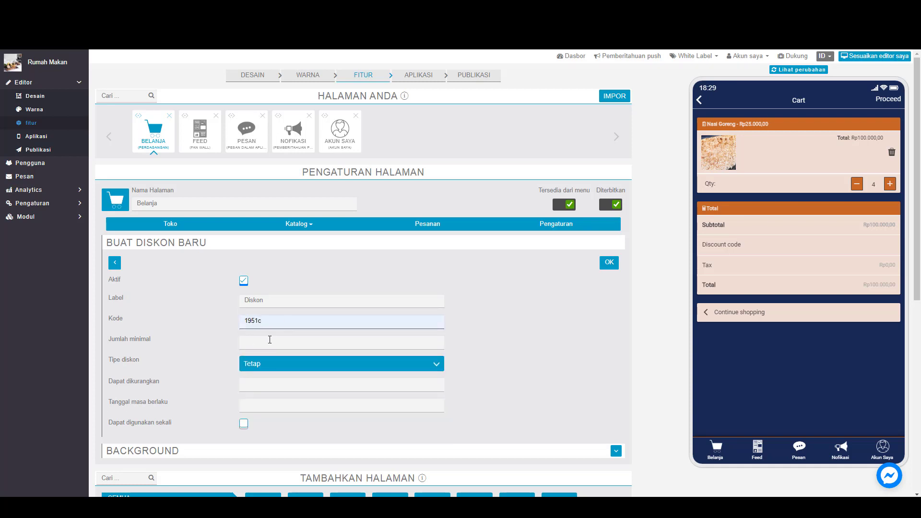
click(269, 340)
click(263, 363)
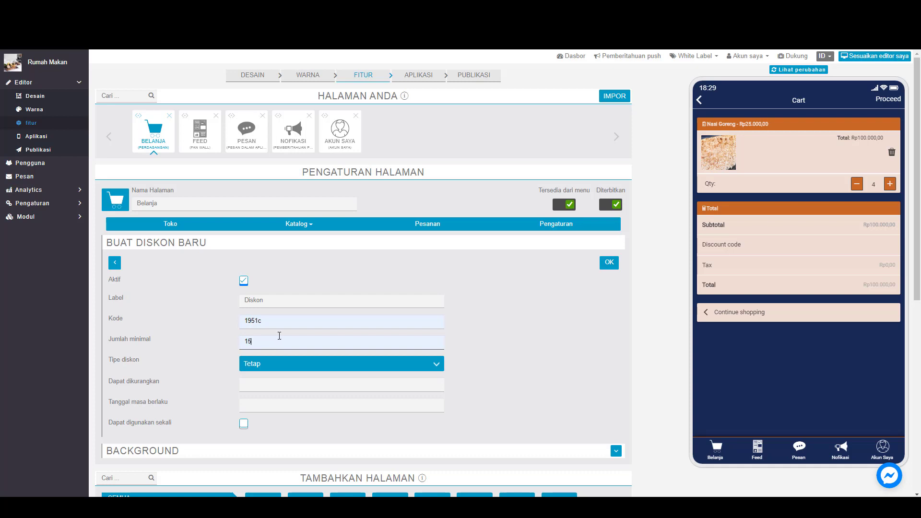
- Inspect the discount type options, keep Tetap and set the deductible amount to 15
scroll(208, 352, down, 1)
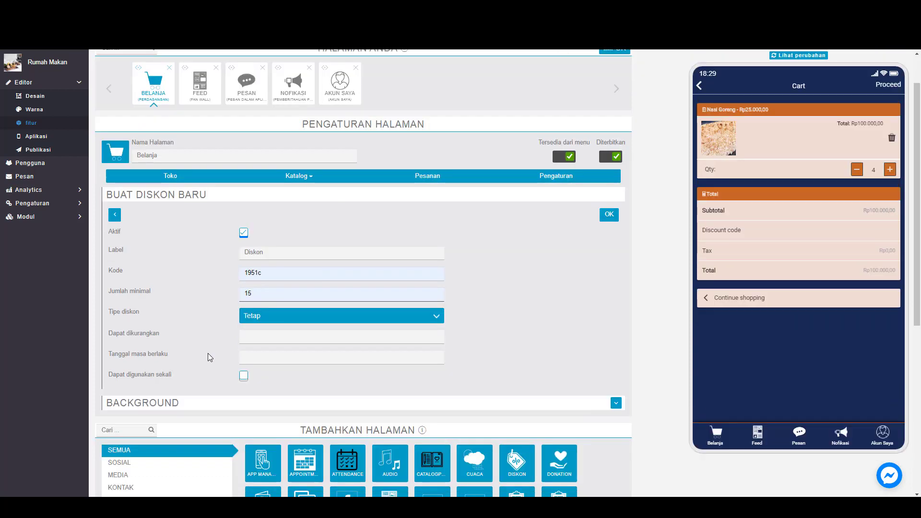
click(284, 321)
click(285, 322)
click(290, 317)
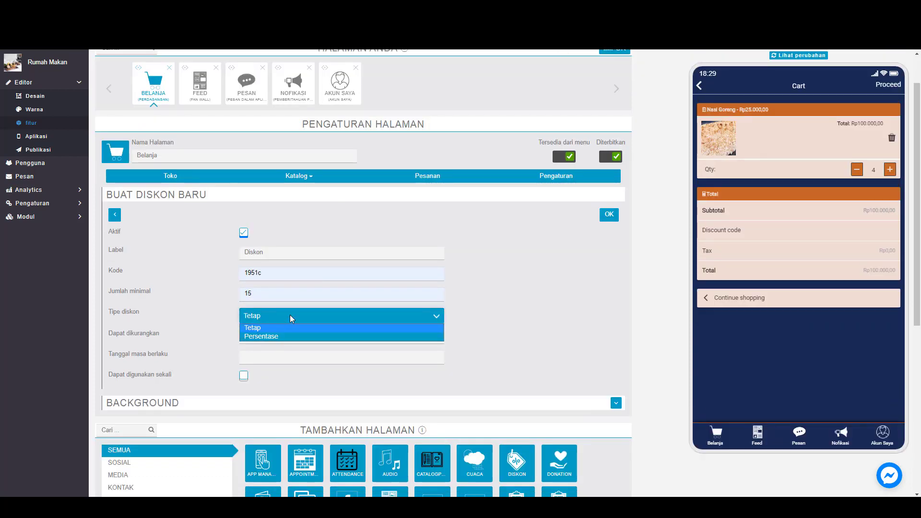
click(290, 317)
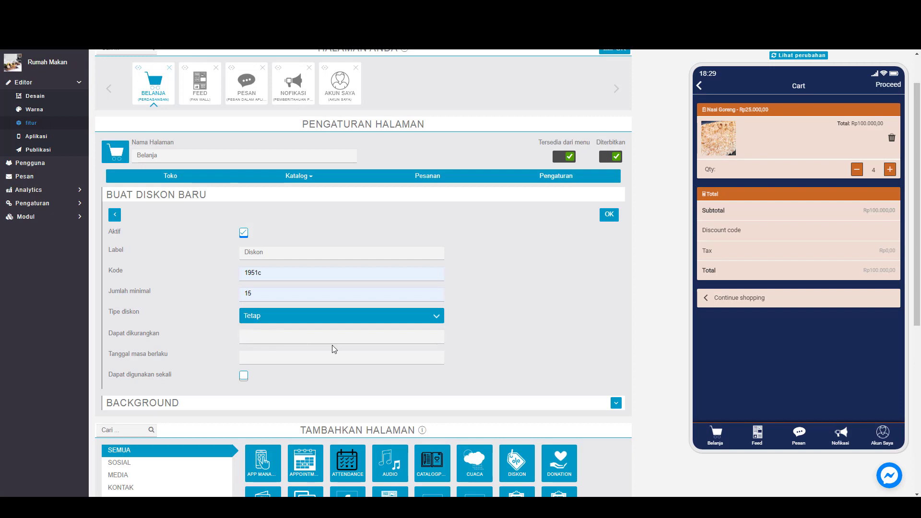
click(415, 315)
click(307, 319)
click(274, 335)
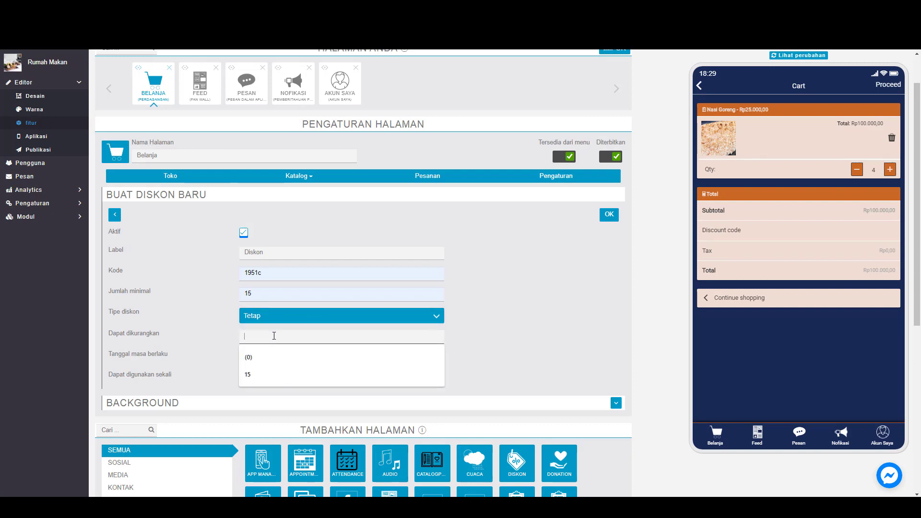
text(15)
- Set the discount's expiry to 31/10/2020 00:00, allow it to be used only once and save the discount
click(272, 356)
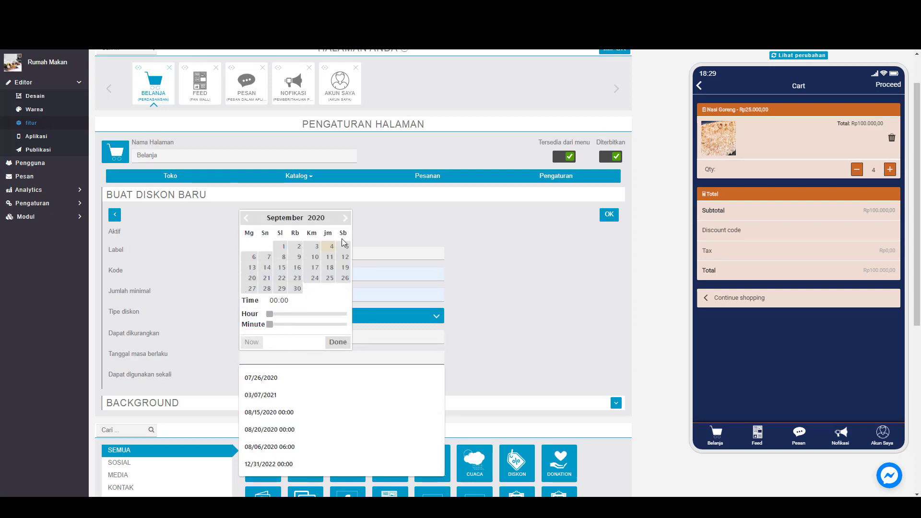
click(345, 221)
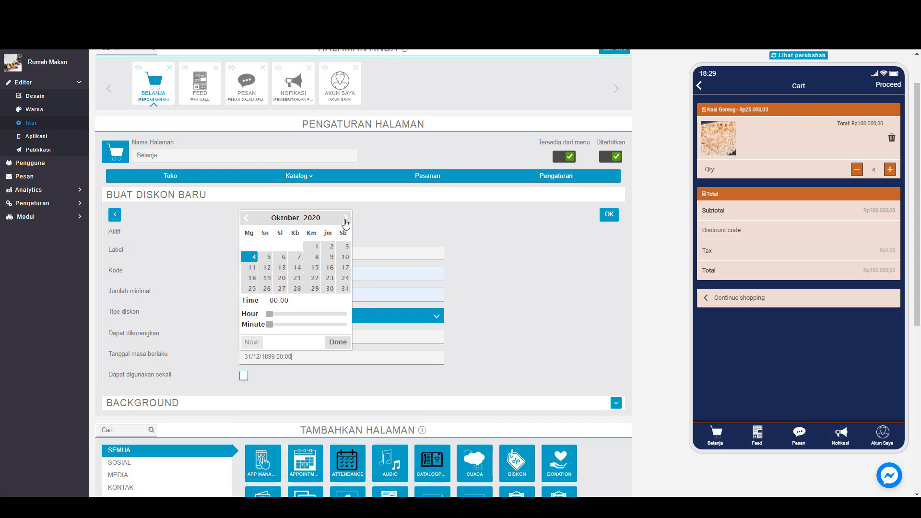
click(342, 290)
click(336, 342)
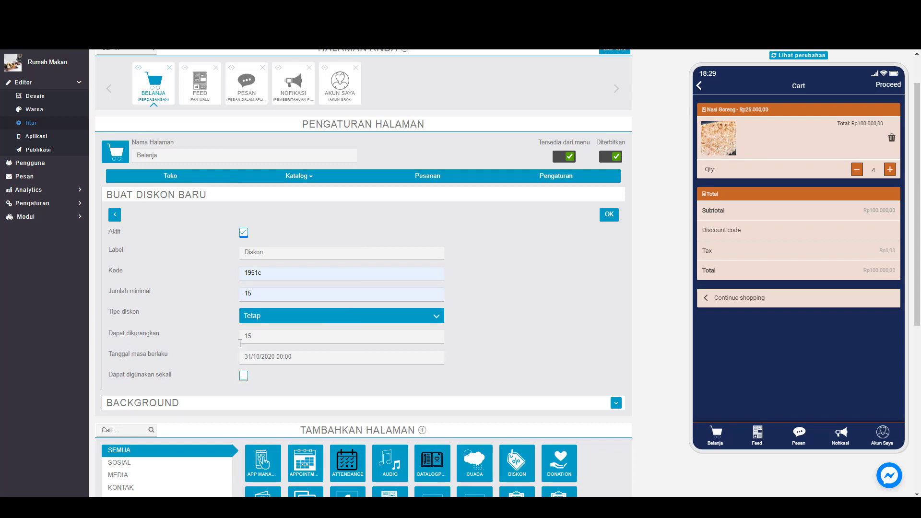
click(244, 377)
click(609, 215)
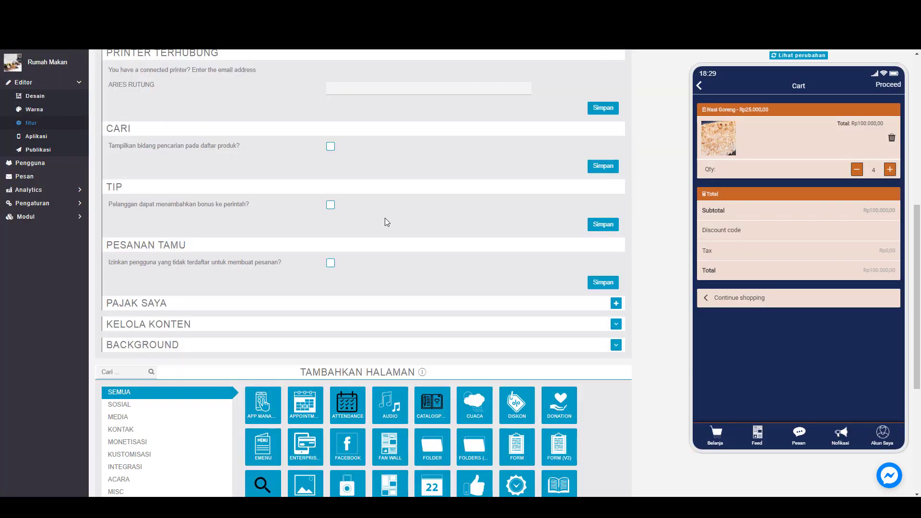
- Save the Kelola Bidang Pengguna settings and check the connected printer's e-mail field, leaving it empty
scroll(233, 192, up, 3)
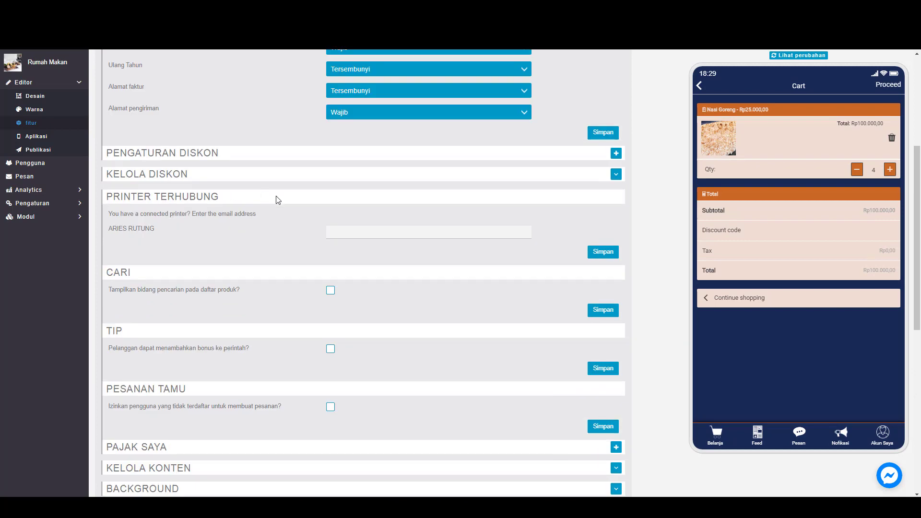
click(603, 229)
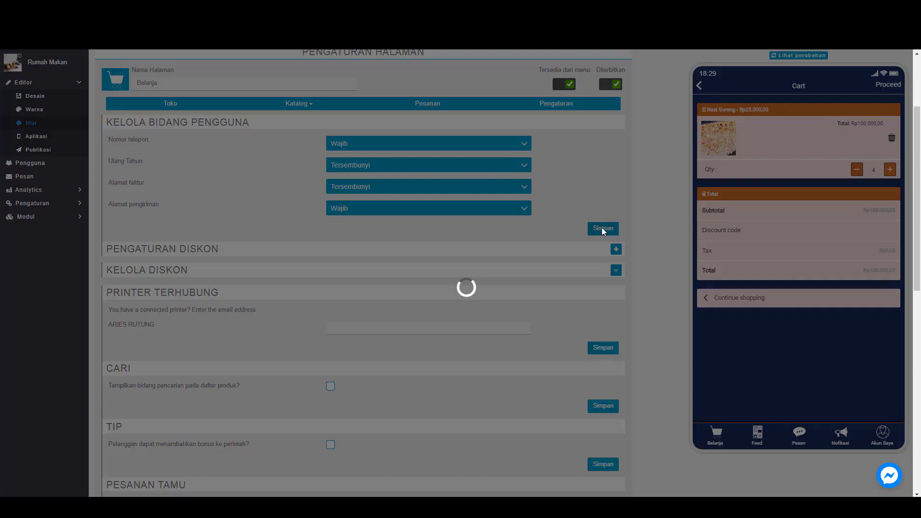
scroll(224, 289, down, 1)
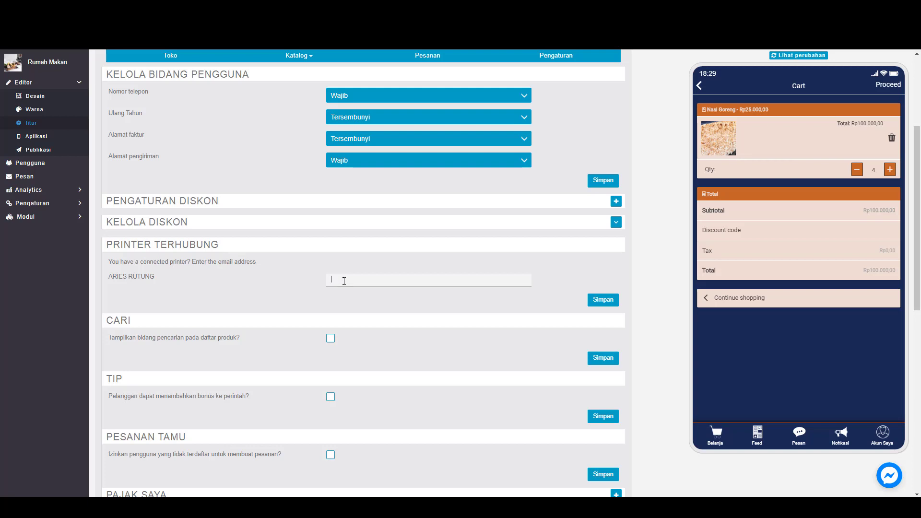
triple_click(258, 272)
click(266, 265)
scroll(274, 288, down, 1)
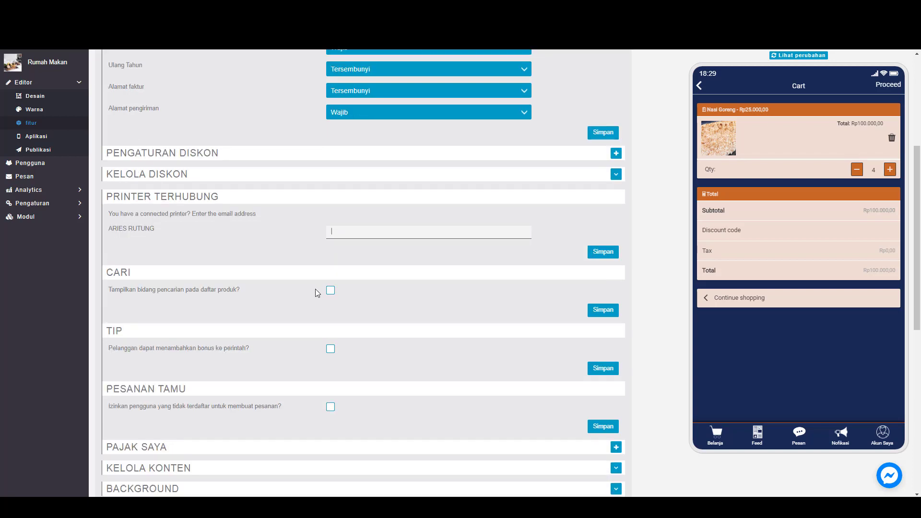
- Enable the search field on the product list and return the app preview to the Makanan category
click(332, 292)
click(699, 88)
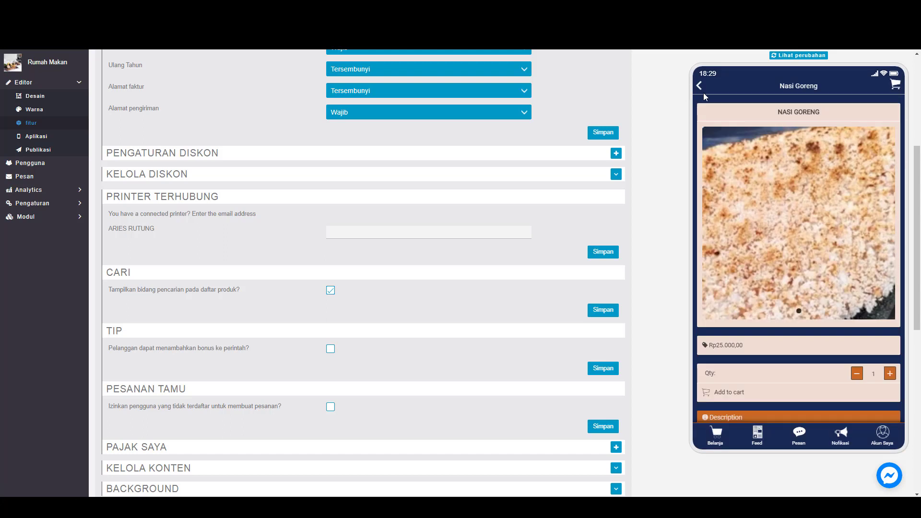
click(700, 89)
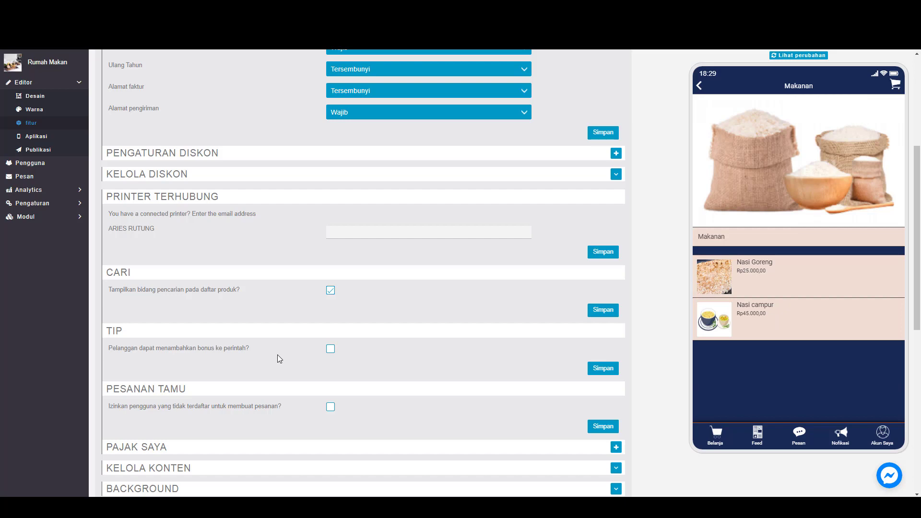
- Review the Tip, Pesanan Tamu and Pajak Saya sections, and save the user field and Cari settings
scroll(428, 341, down, 2)
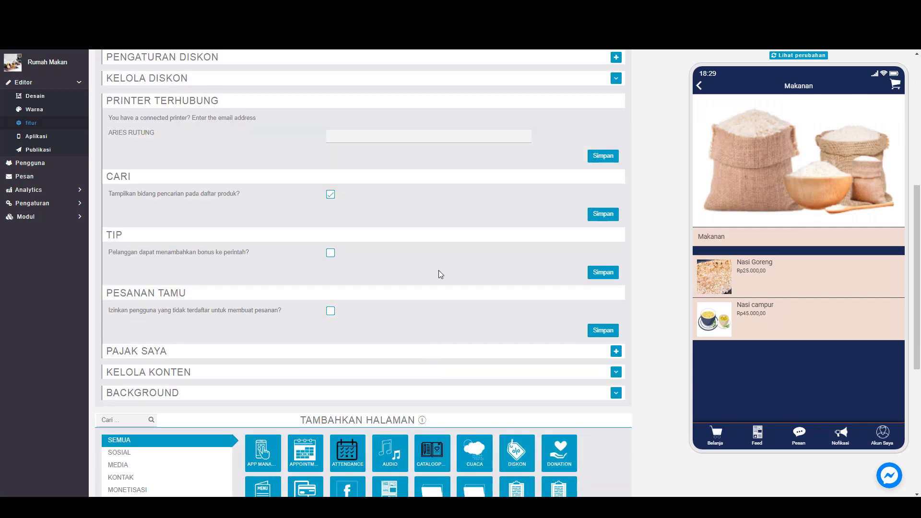
scroll(194, 311, down, 2)
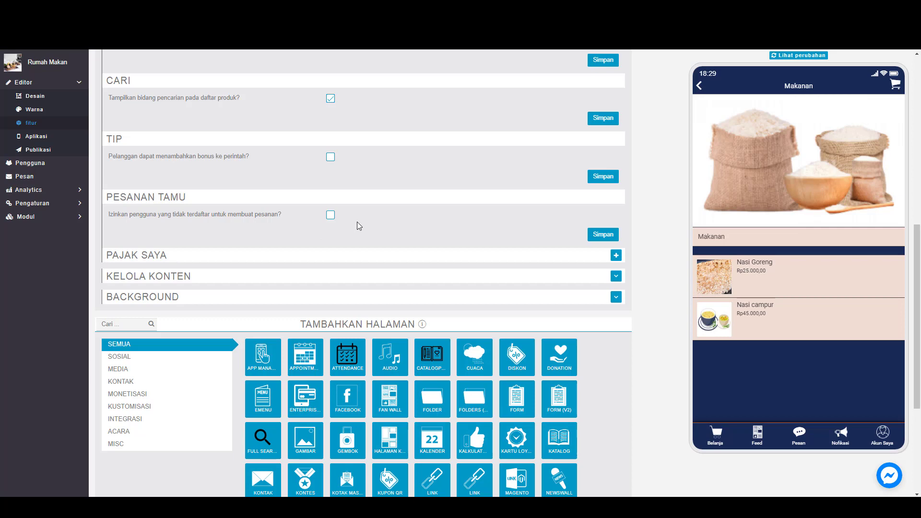
scroll(405, 234, up, 8)
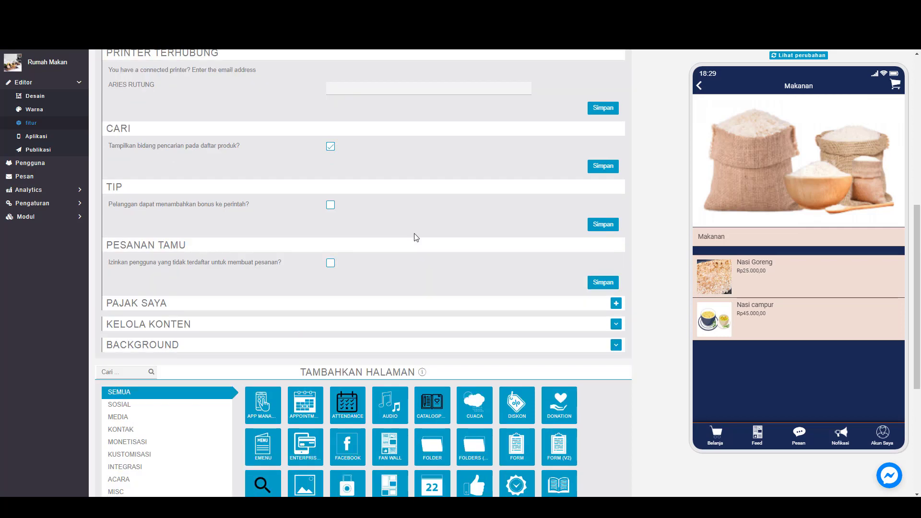
click(597, 325)
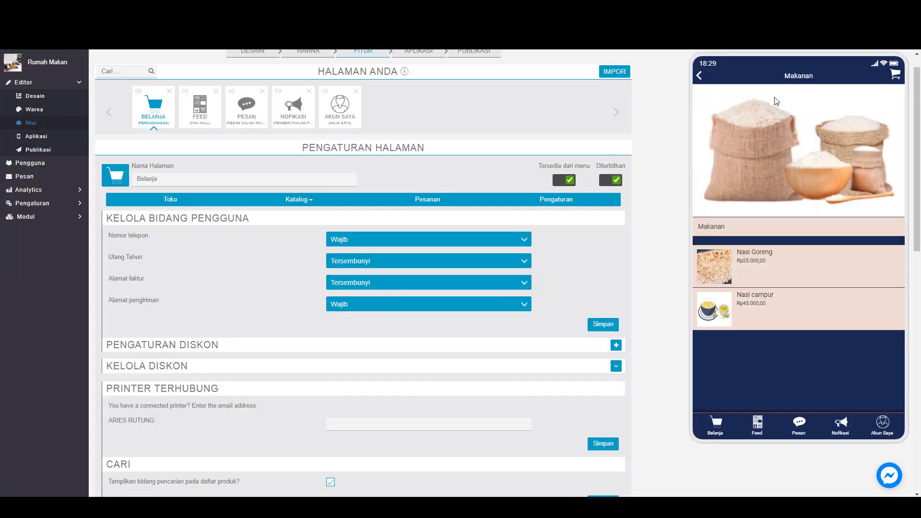
scroll(624, 187, down, 7)
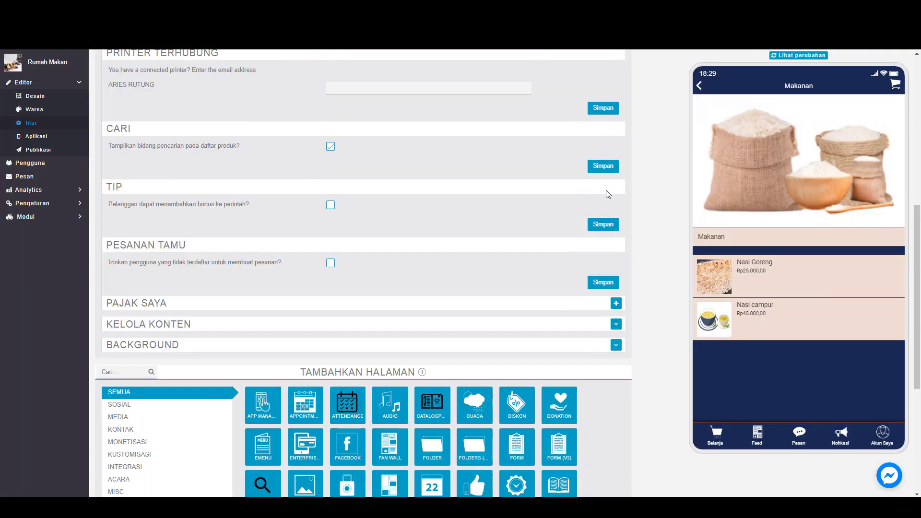
click(607, 165)
- Refresh the app preview, check the shop's search field and open the Makanan category
click(789, 57)
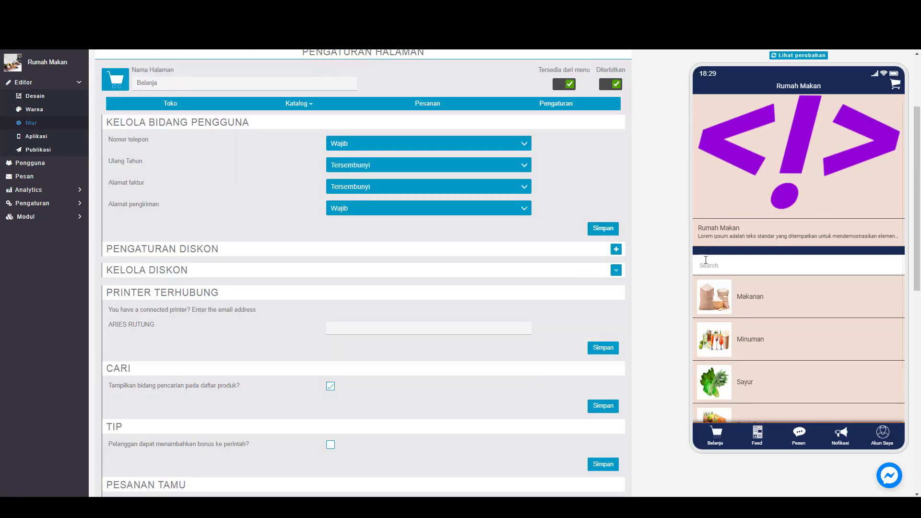
click(707, 264)
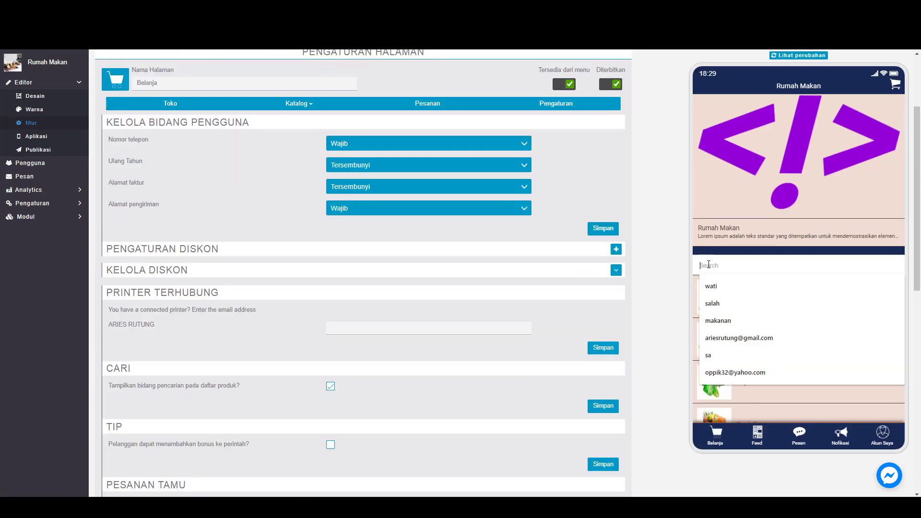
click(729, 237)
click(739, 297)
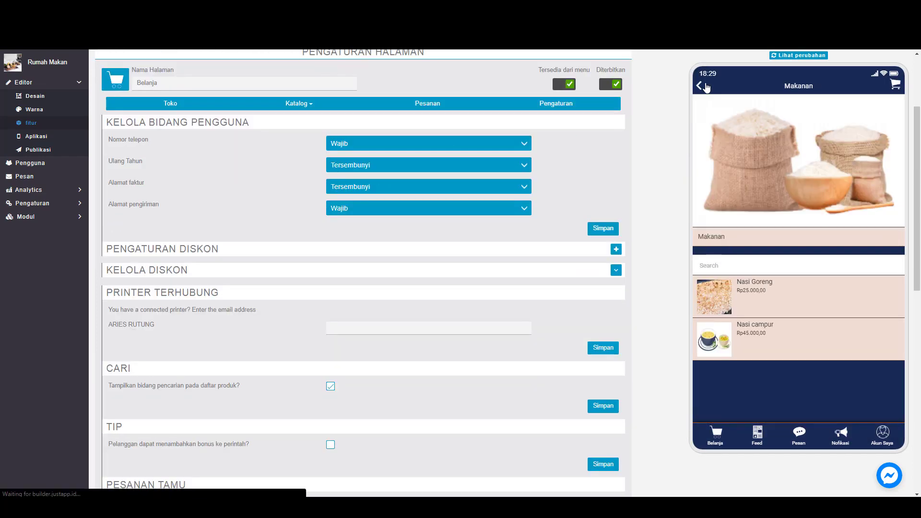
- Return the app preview to the shop's start page and open the Feed page's settings
click(705, 86)
scroll(370, 174, up, 2)
scroll(368, 171, up, 1)
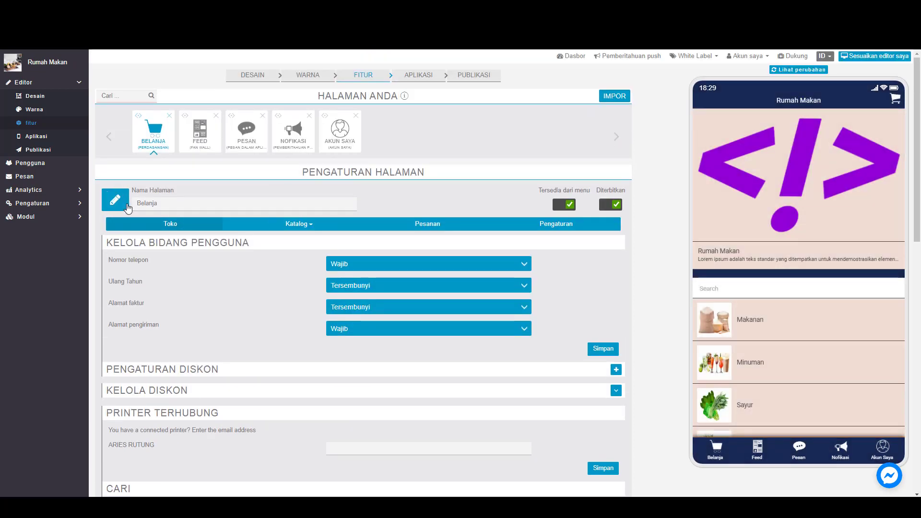
click(152, 144)
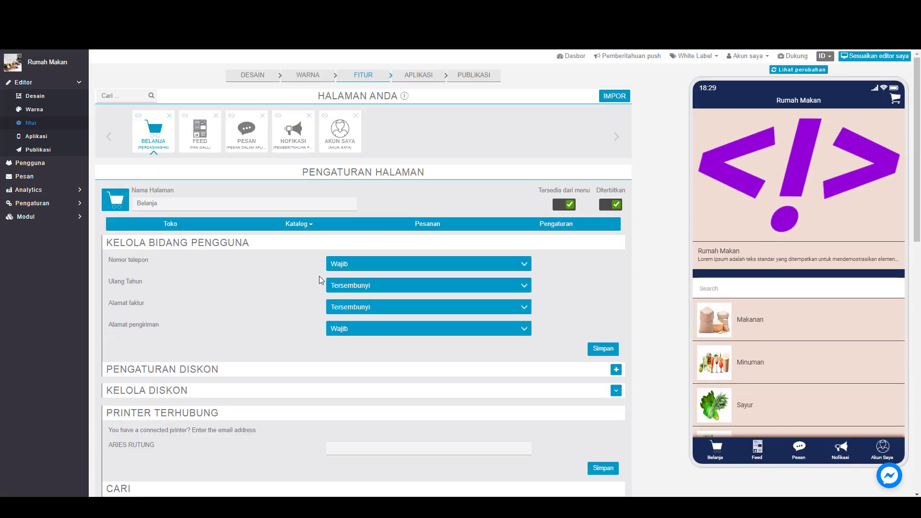
click(197, 144)
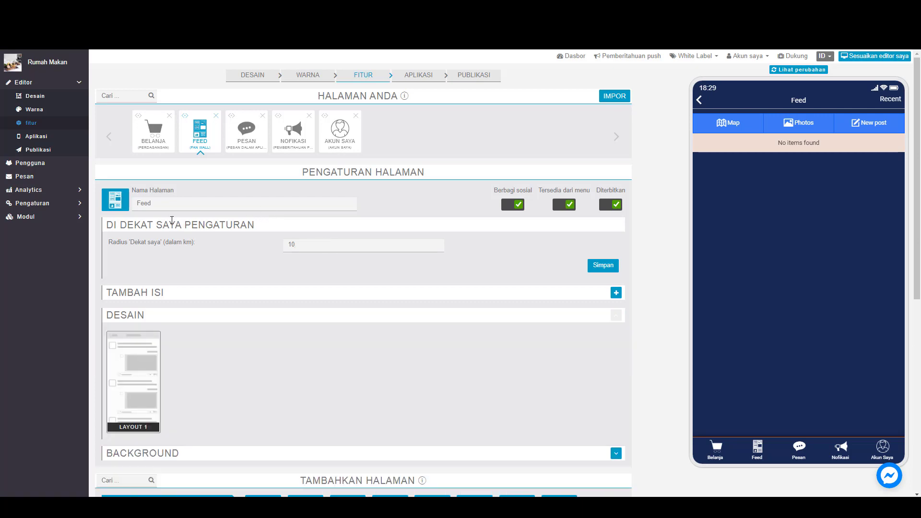
- Add a Social Wall page to the app and move it directly after the Feed page
scroll(395, 210, down, 7)
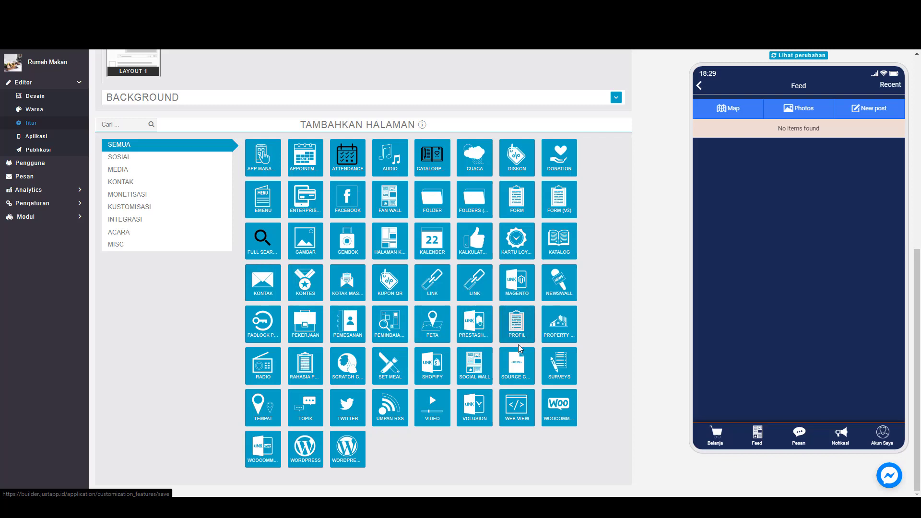
click(473, 370)
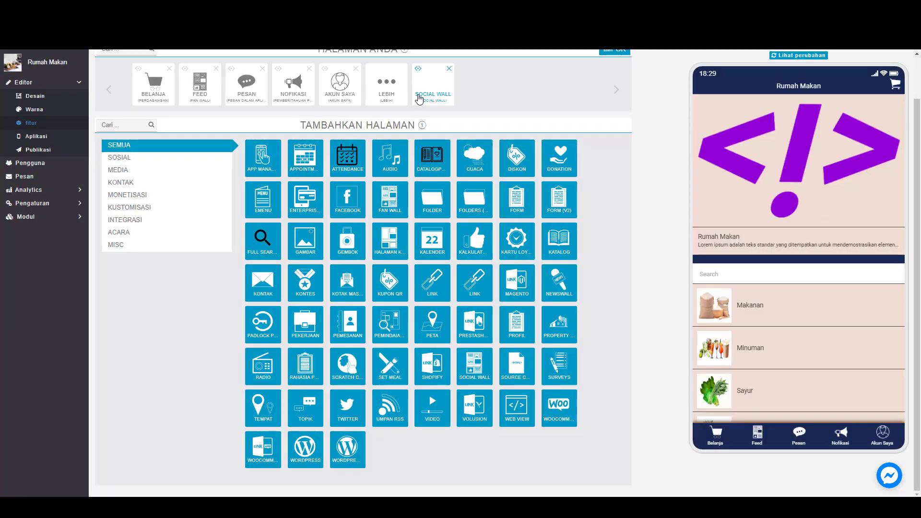
click(420, 95)
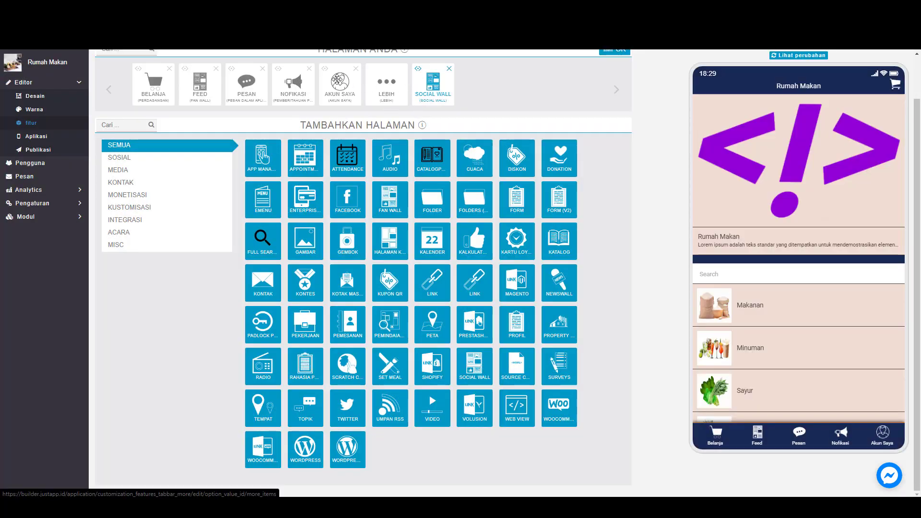
drag(233, 81, 235, 122)
- Delete the Feed page from the app and open the Social wall page's settings
scroll(301, 136, up, 15)
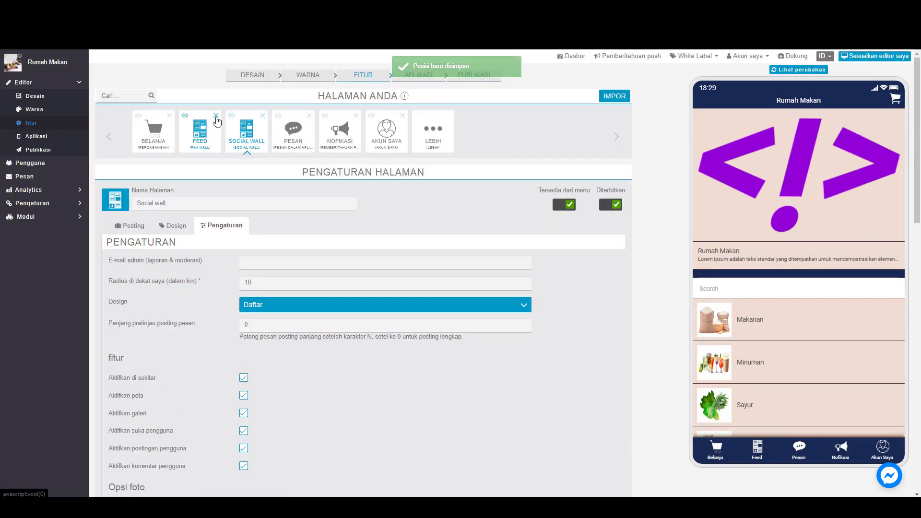
click(216, 116)
click(504, 78)
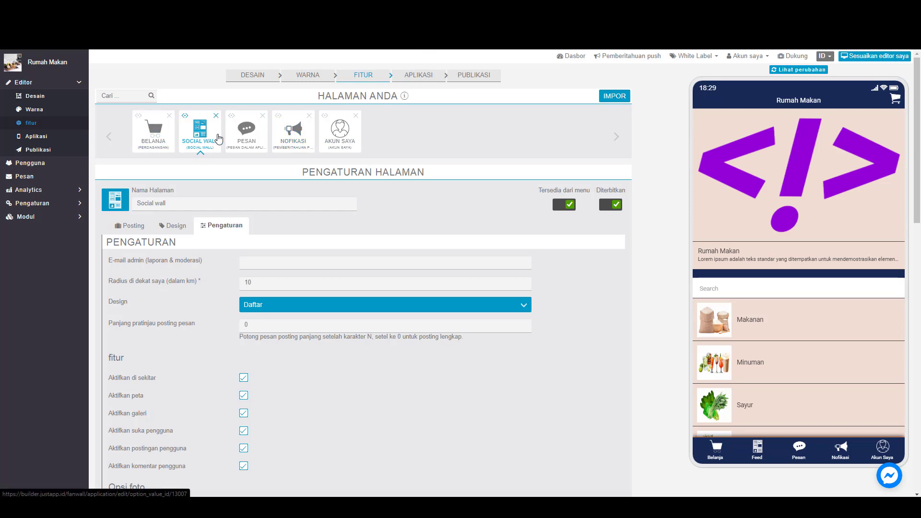
click(203, 136)
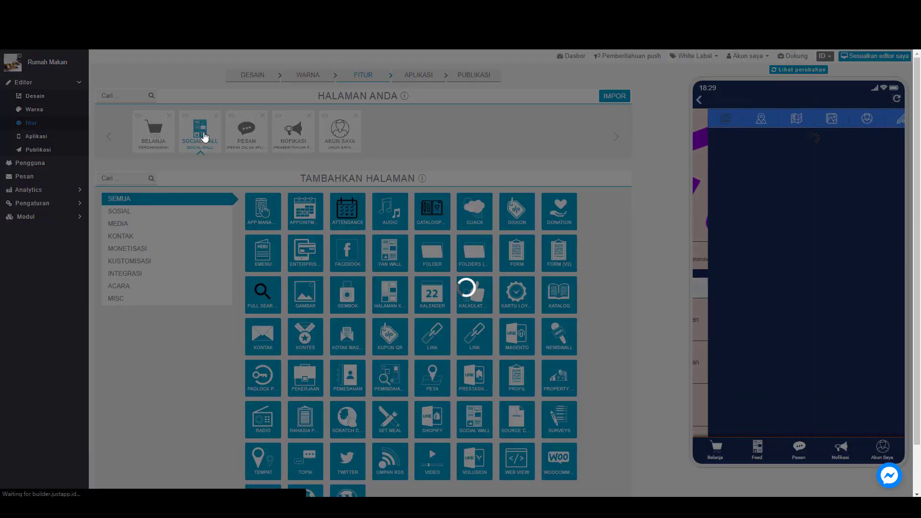
- Fill in the Social wall's admin e-mail field with the suggested pair of addresses, keeping the nearby radius at 10 km
scroll(204, 137, down, 1)
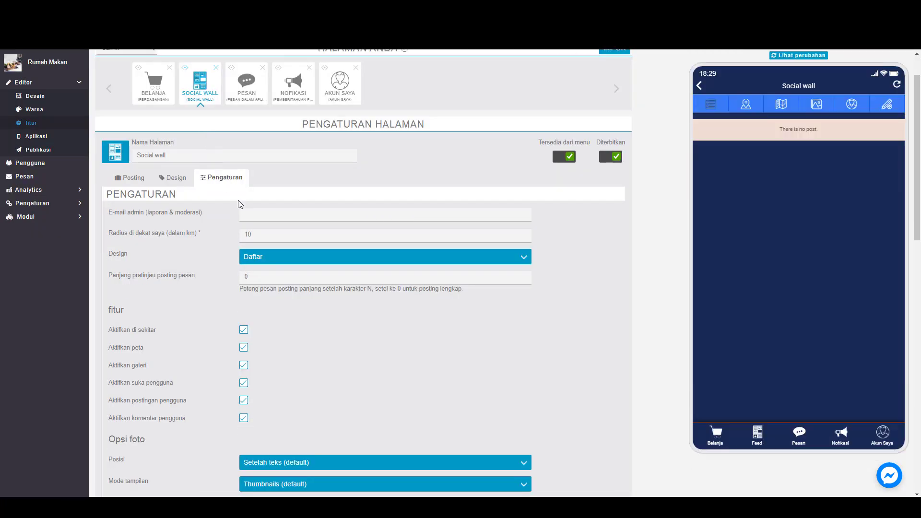
click(278, 214)
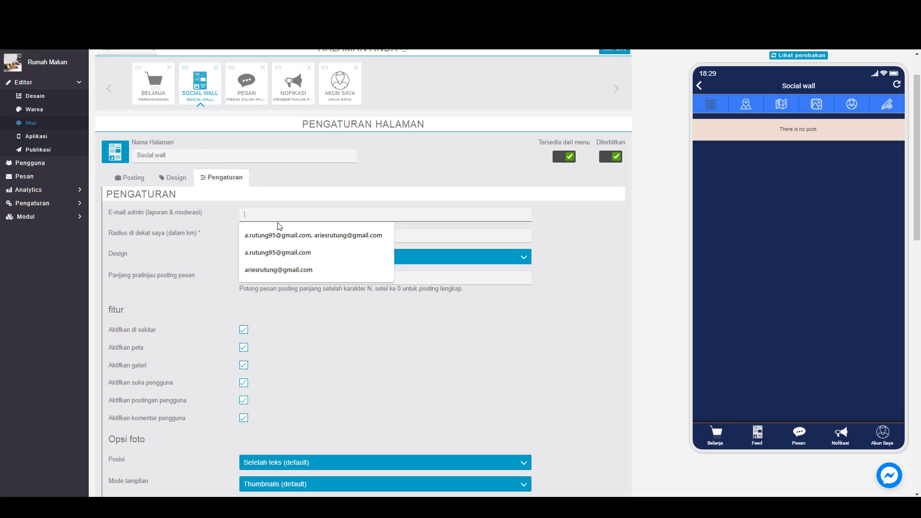
click(288, 232)
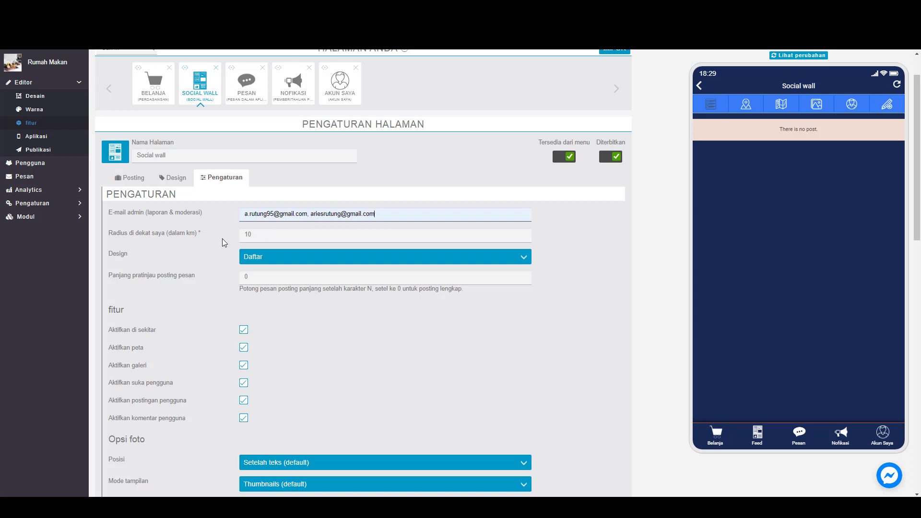
click(269, 233)
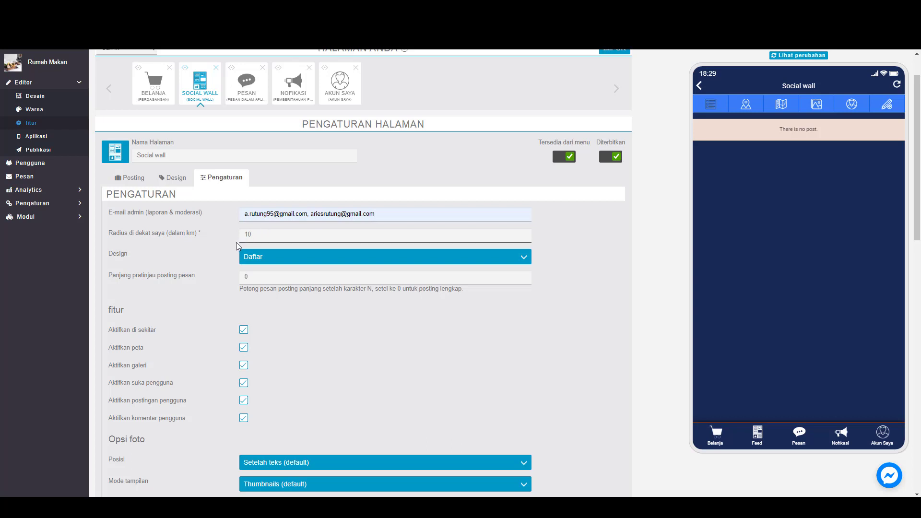
- Try the Design options of the Social wall and leave the design set to Daftar
click(269, 258)
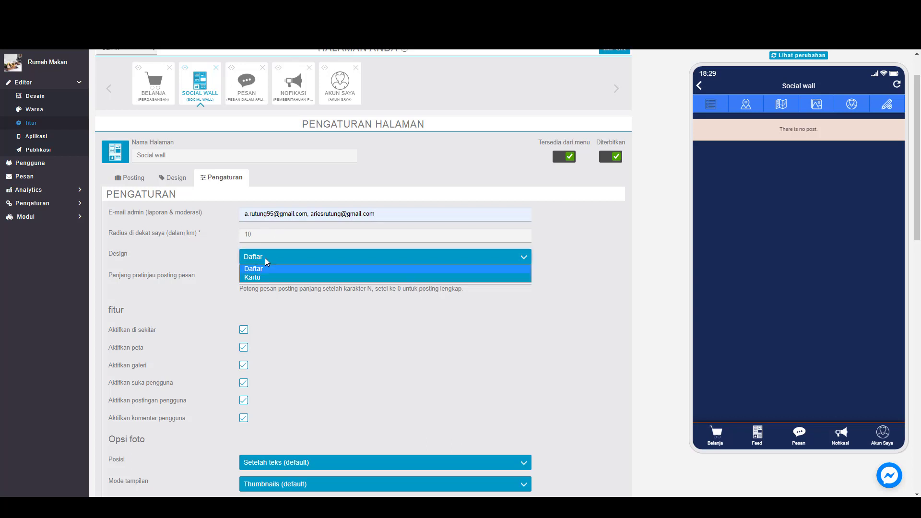
click(266, 270)
click(275, 253)
click(273, 276)
click(278, 259)
click(277, 269)
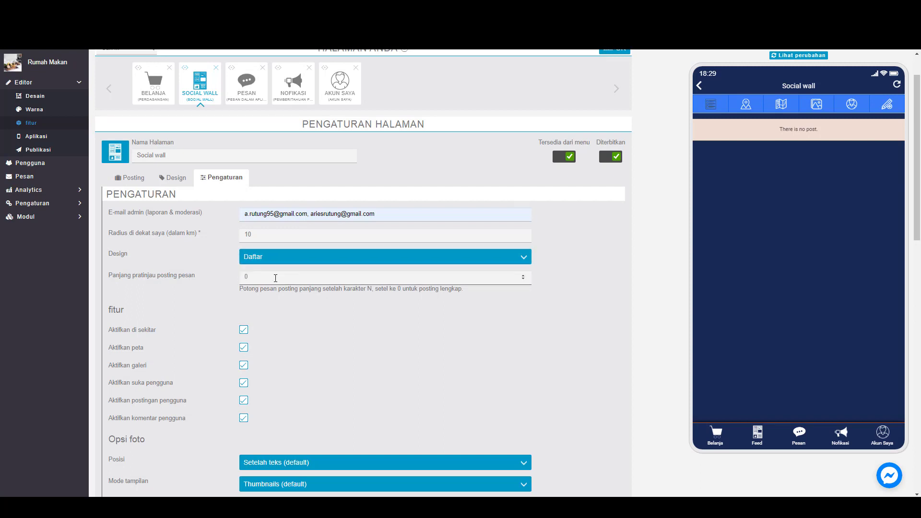
- Set the photo options to position Setelah teks (default), display mode Thumbnails (default) and a maximum of 2 images
scroll(231, 324, down, 2)
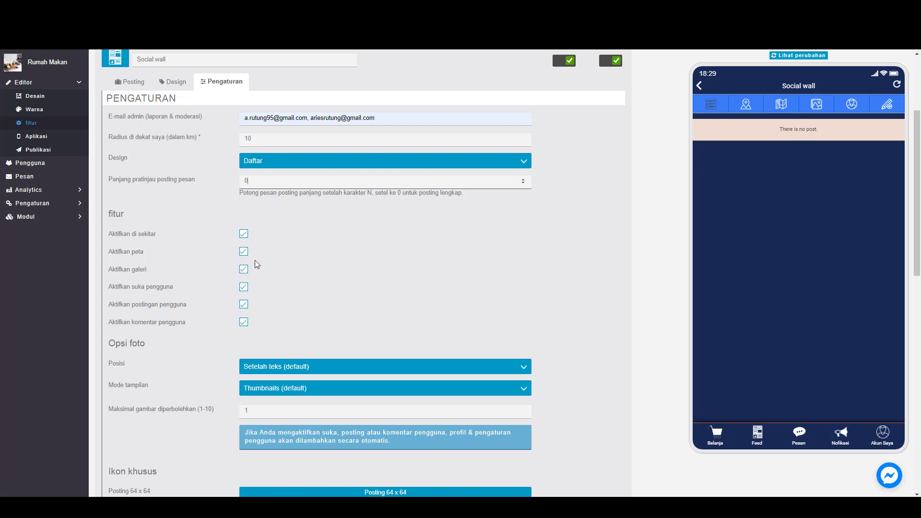
scroll(276, 370, up, 1)
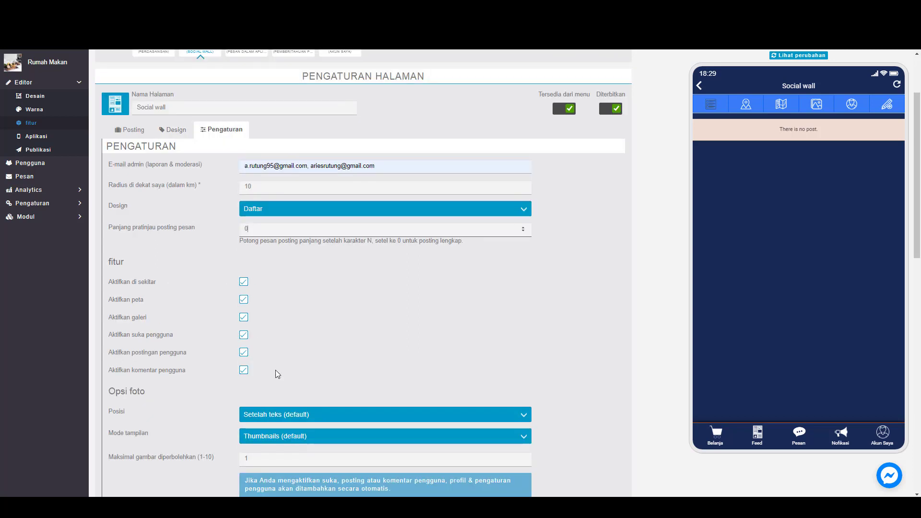
scroll(273, 323, down, 2)
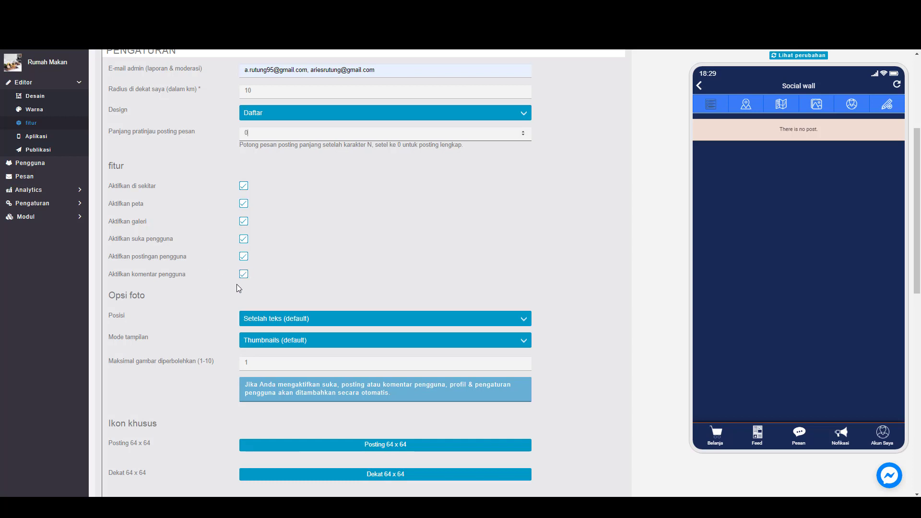
click(311, 319)
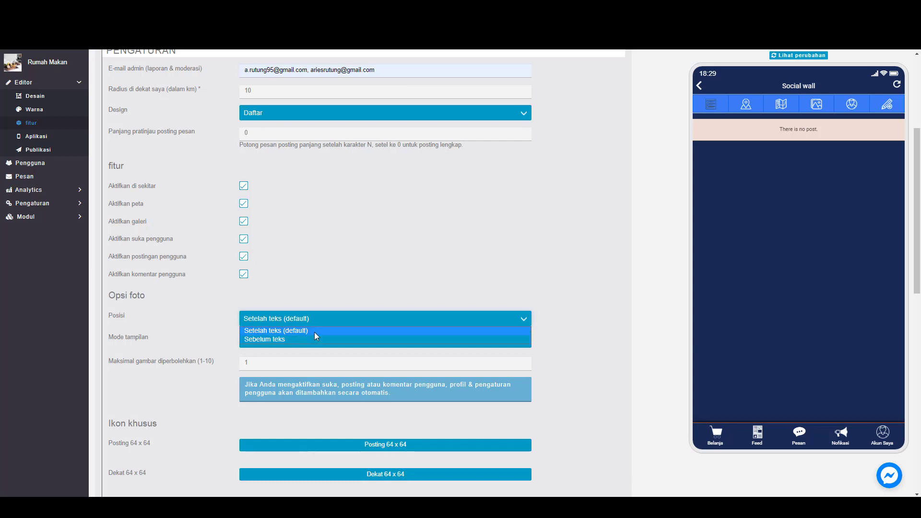
click(316, 331)
scroll(315, 275, down, 1)
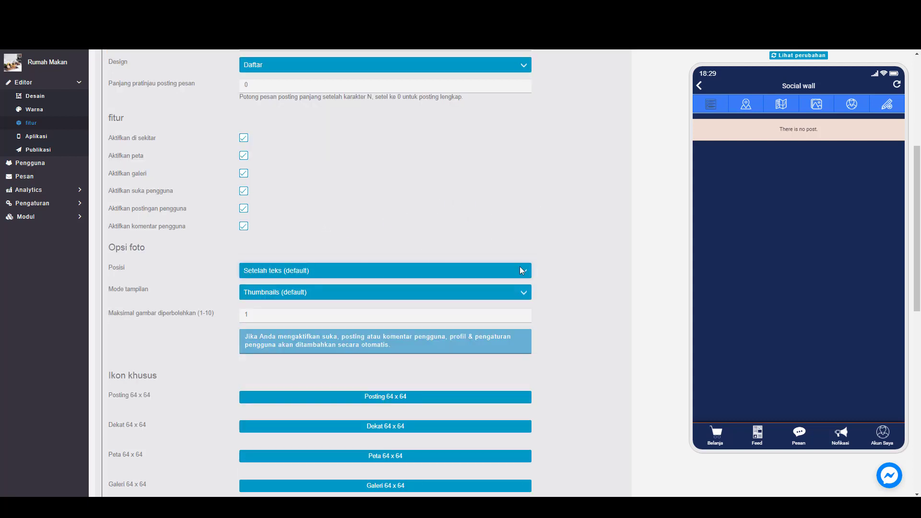
click(270, 299)
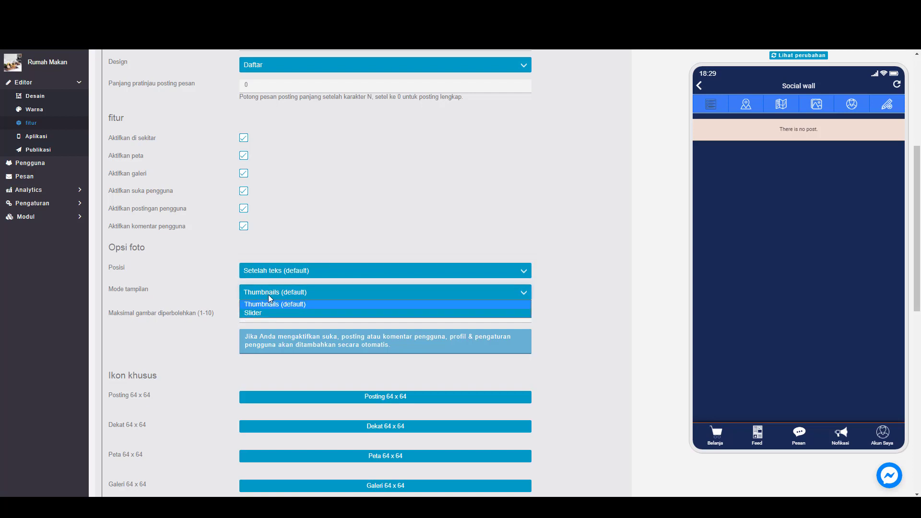
click(271, 305)
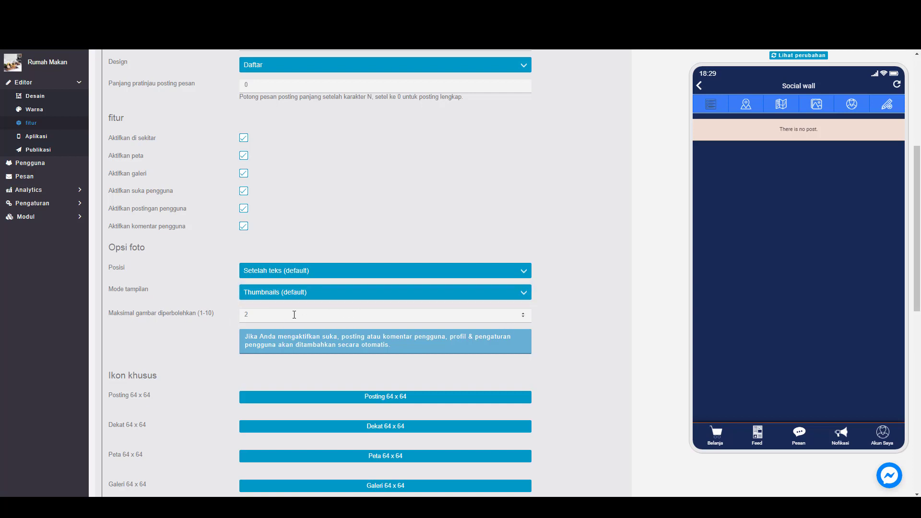
- Review the custom icon options, leaving them unset, and save the Social wall settings
scroll(294, 314, down, 3)
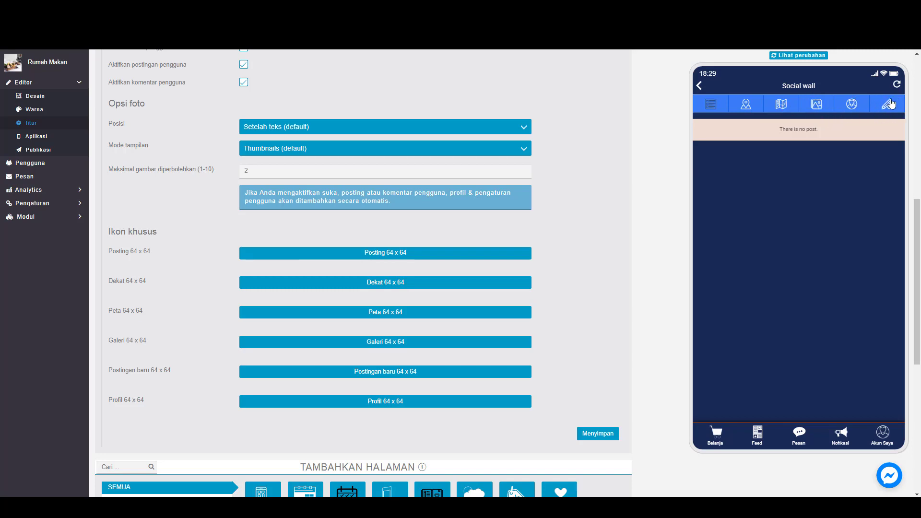
scroll(480, 331, up, 1)
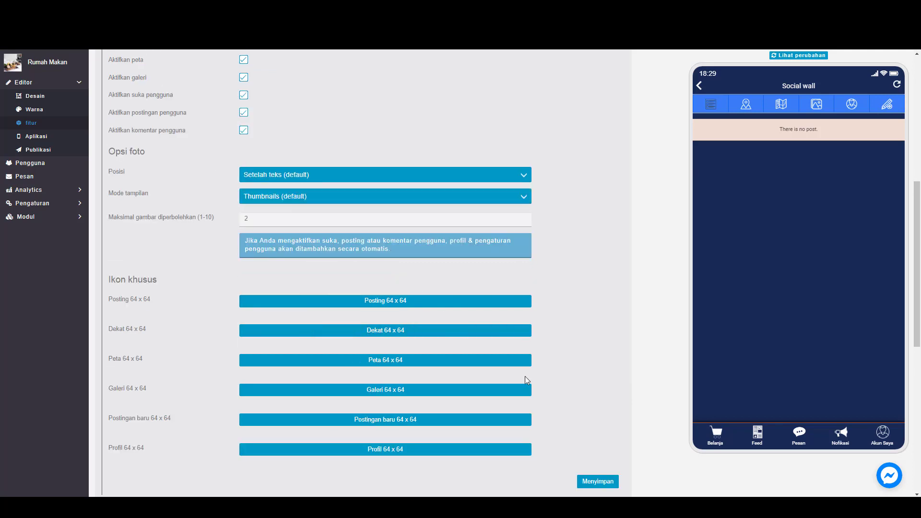
click(598, 484)
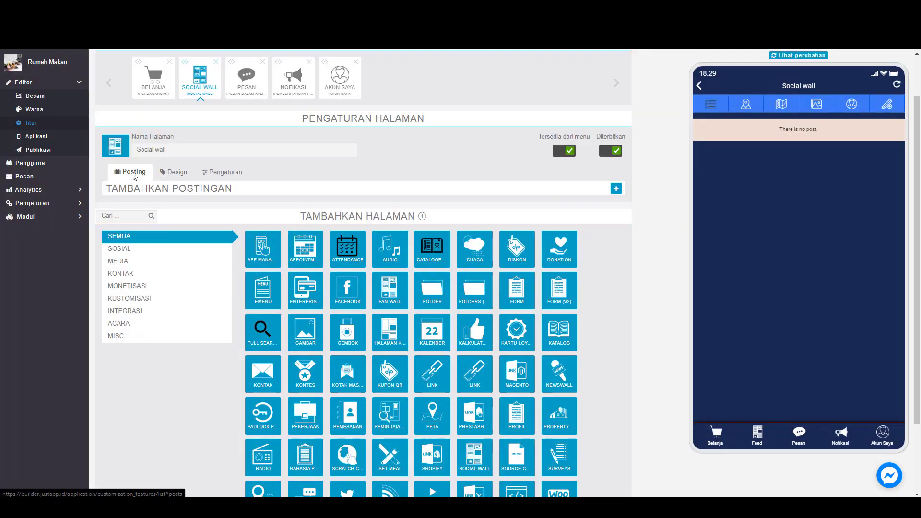
- Create a Social wall post titled "Data Center" and schedule its publication for September 4, 2020 9:00 PM
click(616, 189)
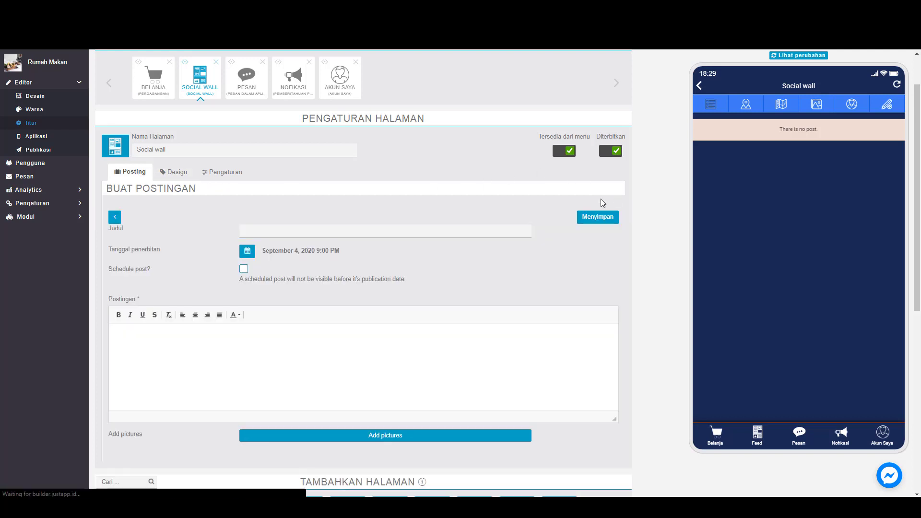
click(297, 232)
click(274, 253)
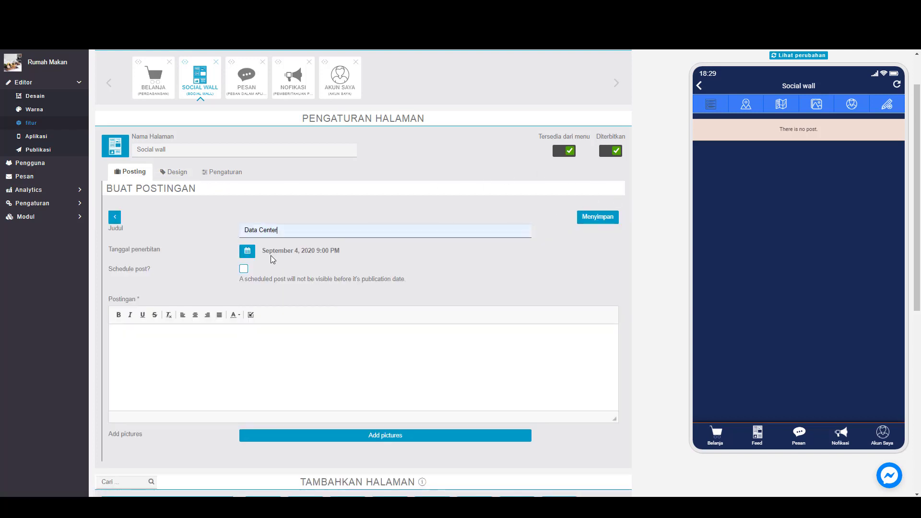
click(247, 251)
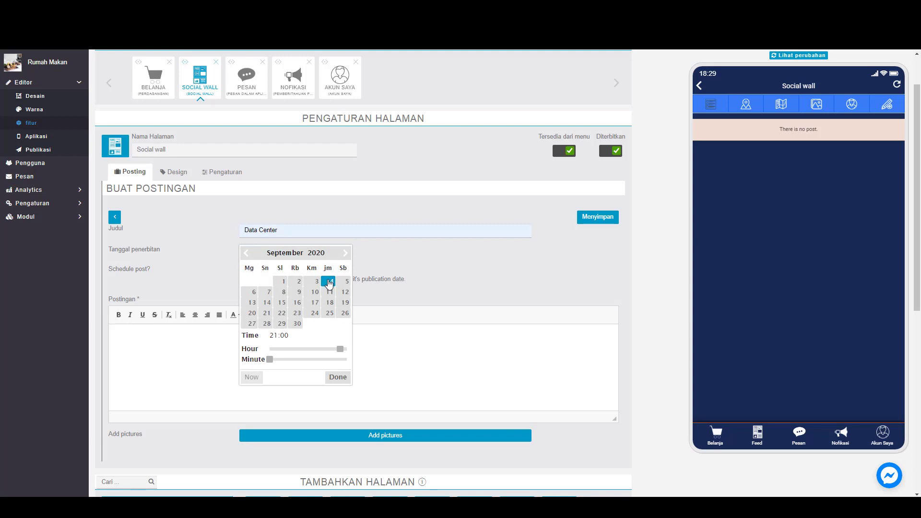
click(329, 282)
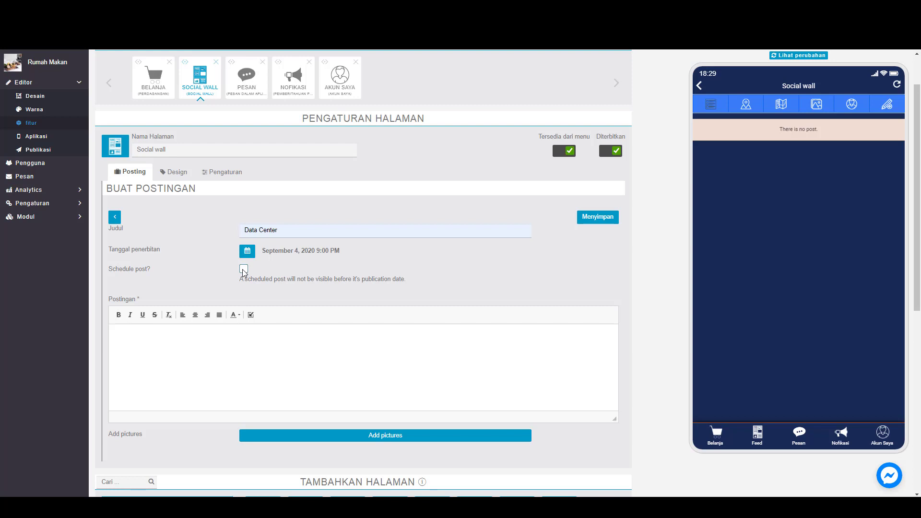
click(244, 269)
- Write the post: "Lorem ipsum, atau ringkasnya lipsum, adalah teks standar yang ditempatkan untuk mendemostrasikan elemen grafis atau presentasi visual seperti font, tipografi, dan tata letak."
scroll(162, 196, down, 3)
click(163, 196)
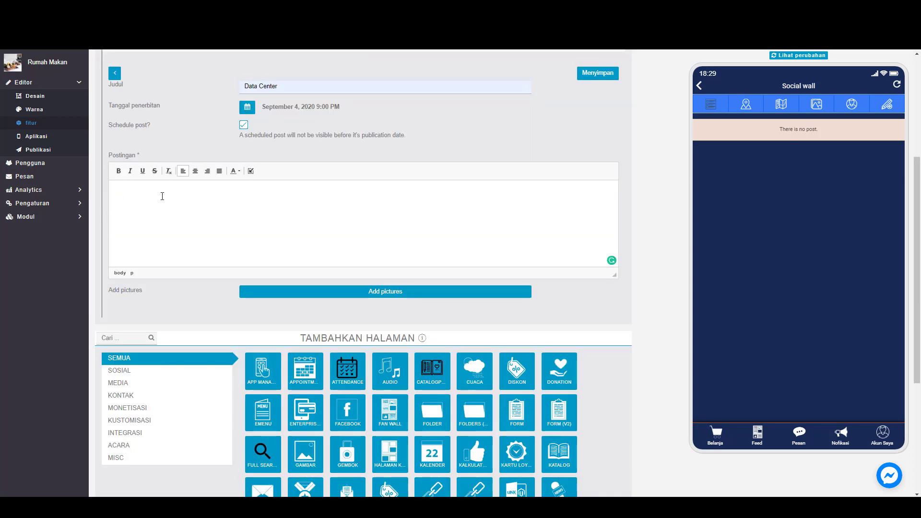
text(Lorem ipsum, atau ringkasnya lipsum, adalah teks standar yang ditempatkan untuk mendemostrasikan elemen grafis atau presentasi visual seperti font, tipografi, dan tata letak.)
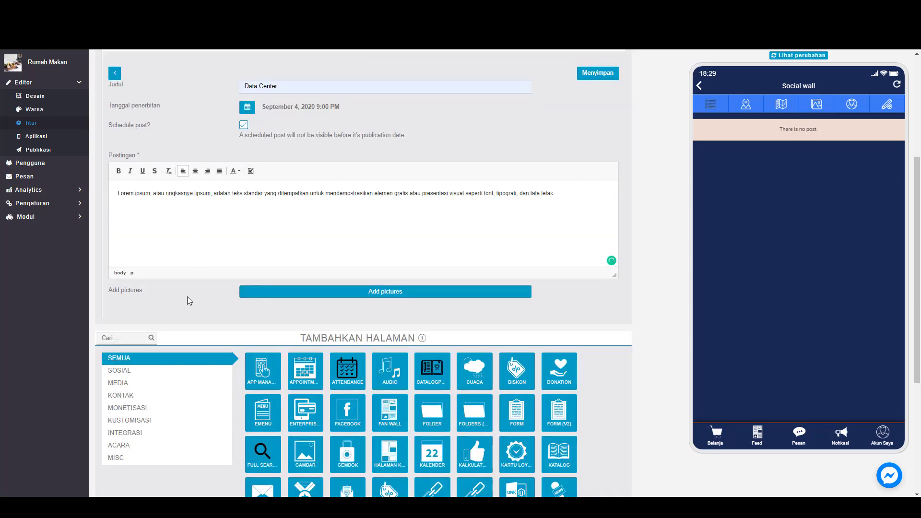
- Add one picture to the Data Center post and save the post
click(362, 292)
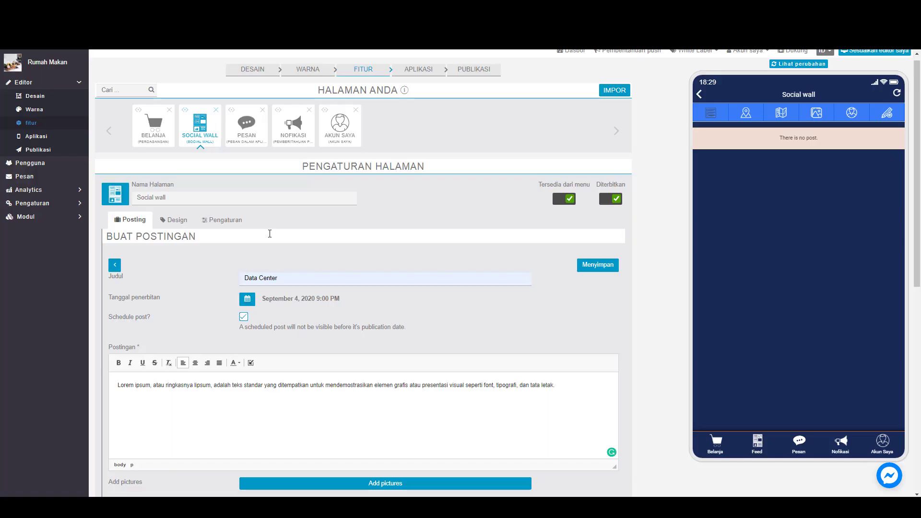
scroll(273, 234, down, 4)
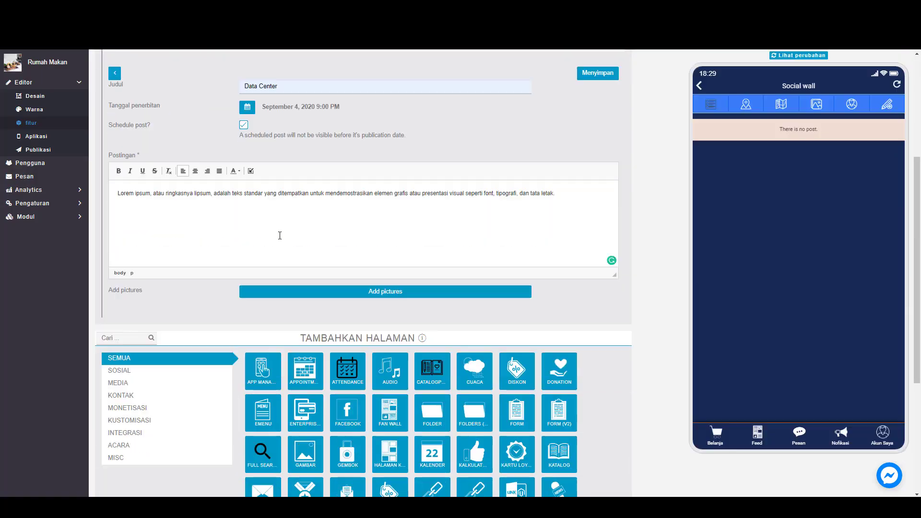
scroll(334, 247, down, 3)
scroll(339, 253, up, 4)
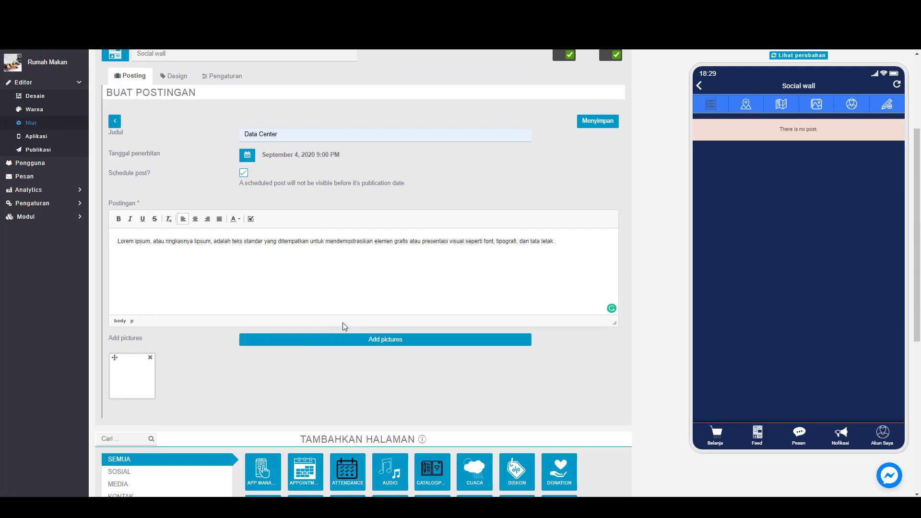
scroll(342, 327, up, 3)
click(596, 270)
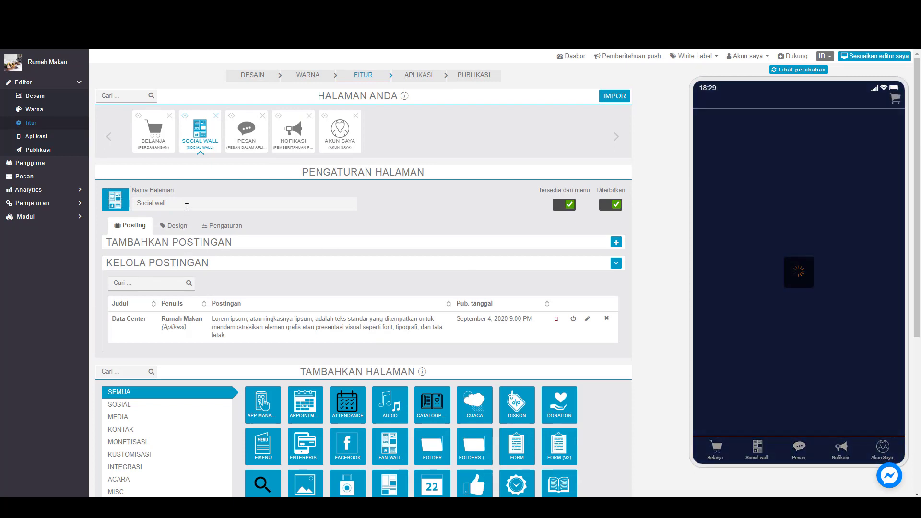
- Rename the Social wall page as Feed and refresh the app preview
drag(166, 204, 126, 204)
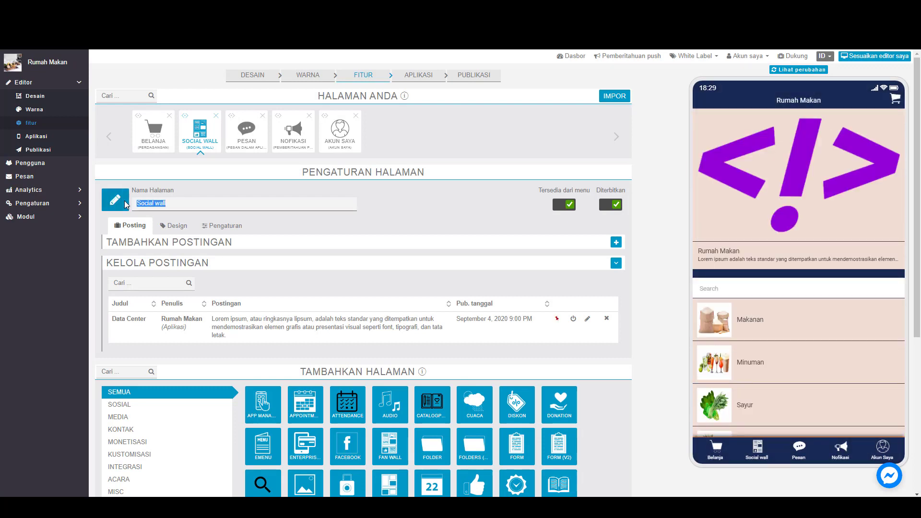
text(Feed)
click(203, 190)
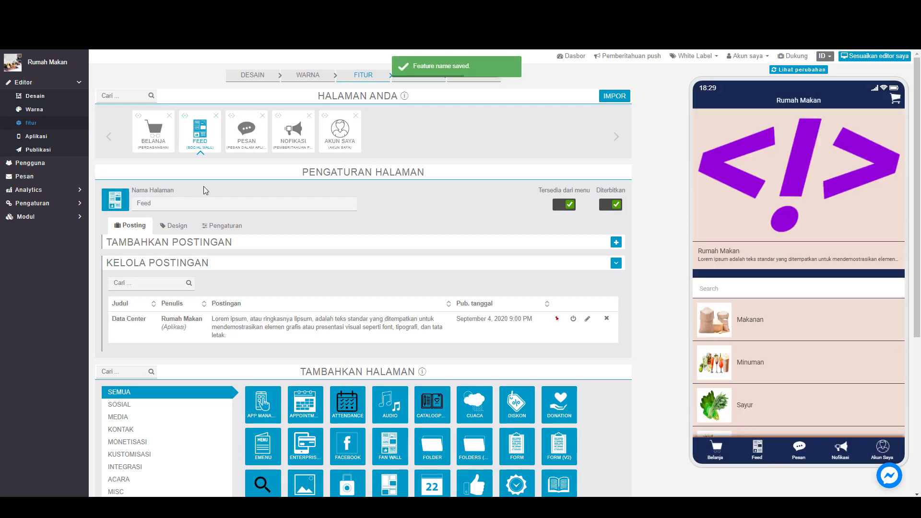
click(790, 70)
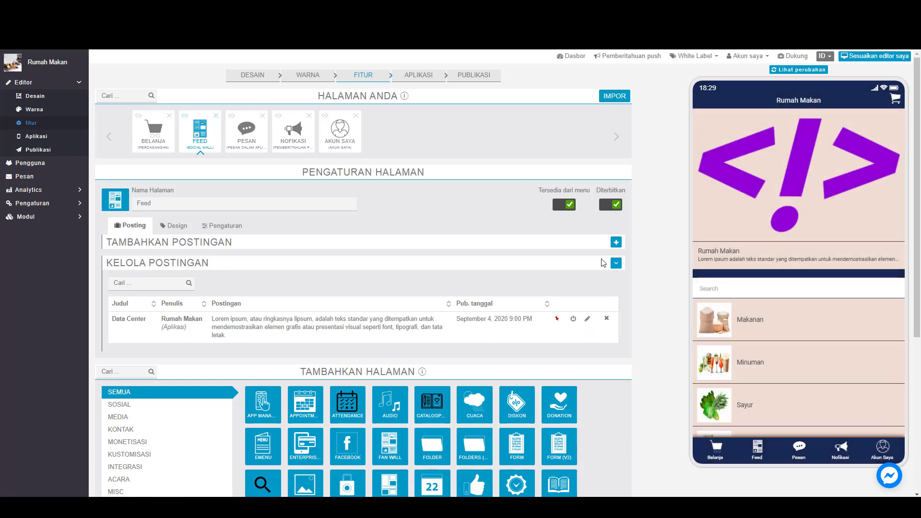
scroll(806, 300, down, 1)
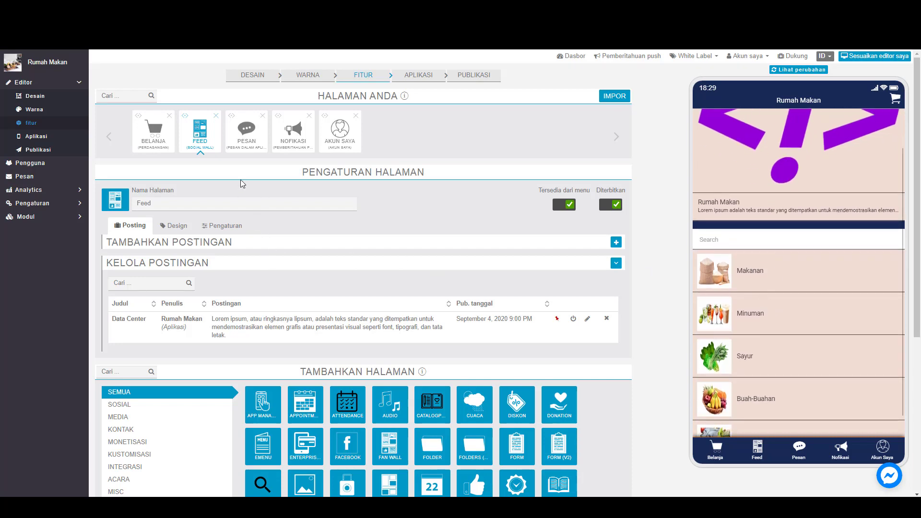
- On the Pesan page, start a new message titled "Data Center" with the suggested text beginning "Kami menawarkan sayuran dan buah-buahan segar"
click(247, 142)
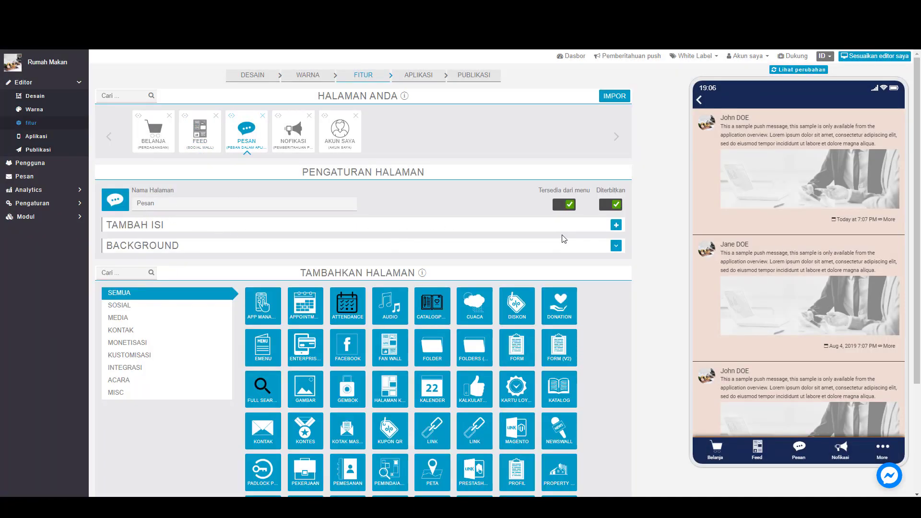
click(617, 225)
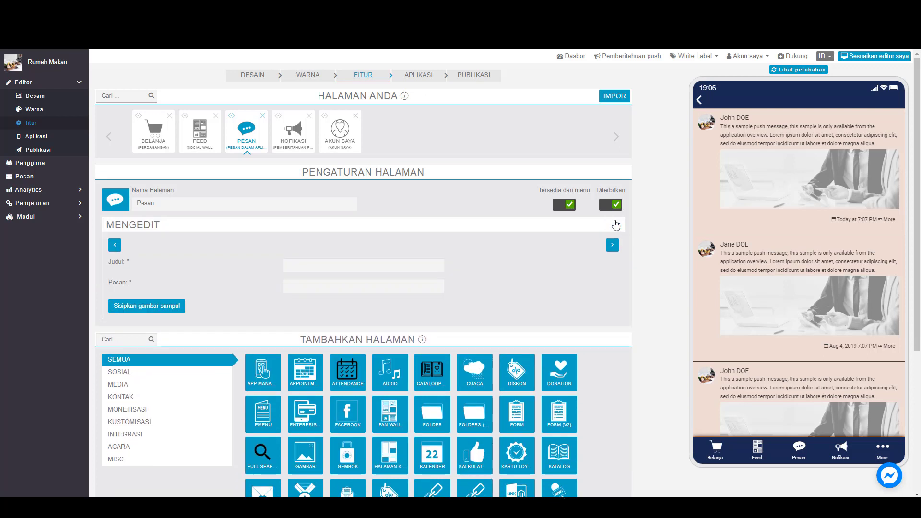
click(376, 268)
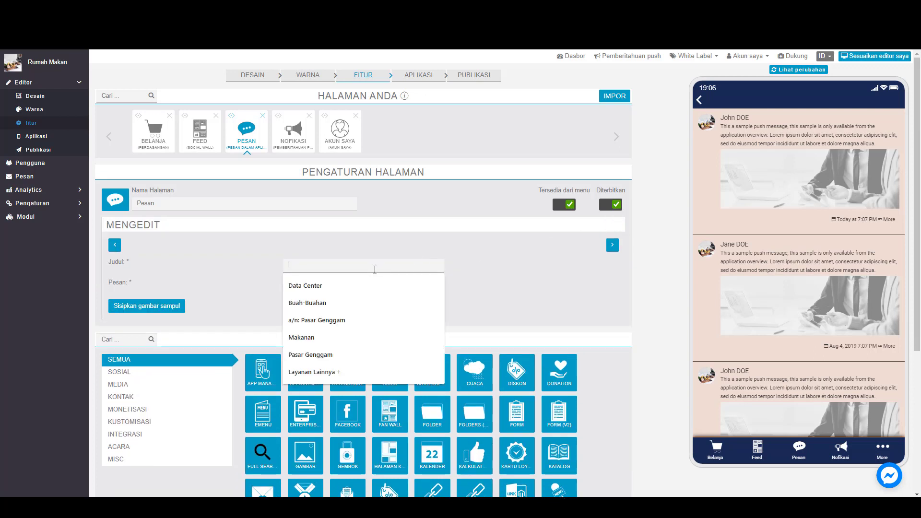
click(333, 289)
click(339, 285)
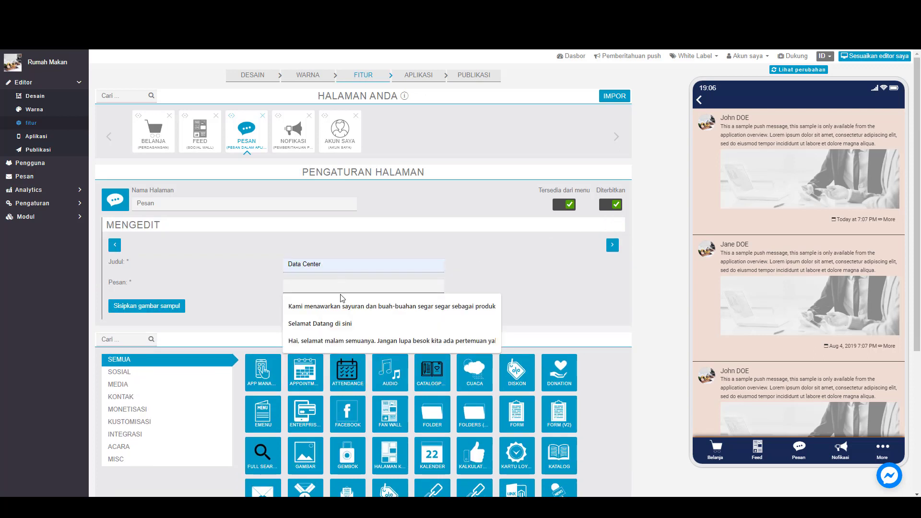
click(346, 306)
- Insert the green sprouting plant picture as the message's cover image and accept its default crop
click(180, 306)
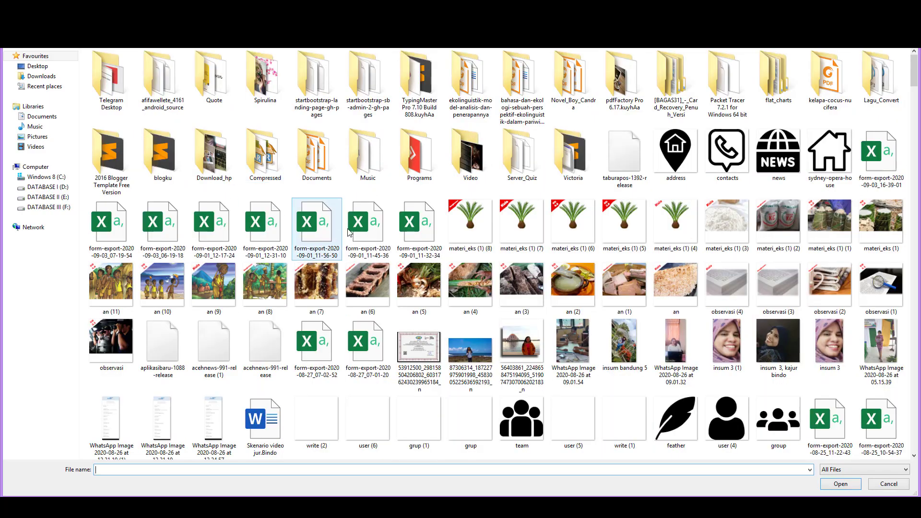
click(470, 350)
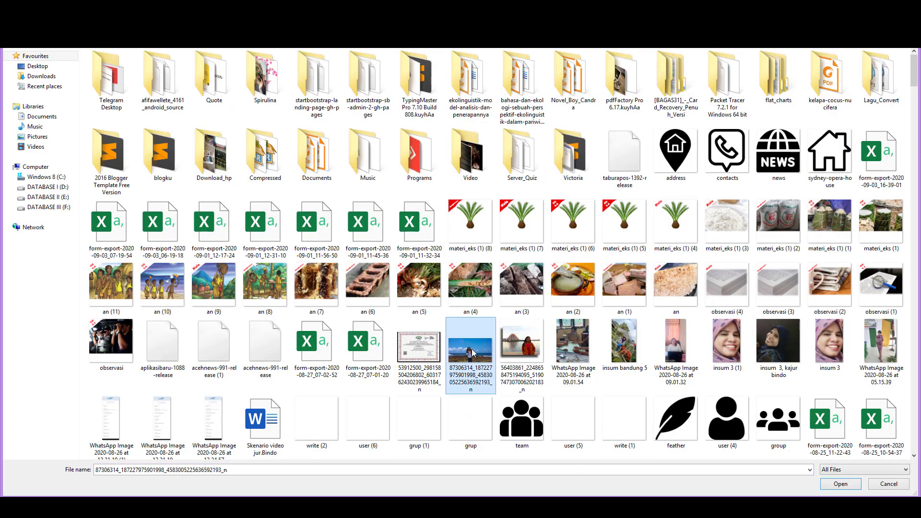
scroll(442, 272, down, 10)
scroll(440, 271, down, 10)
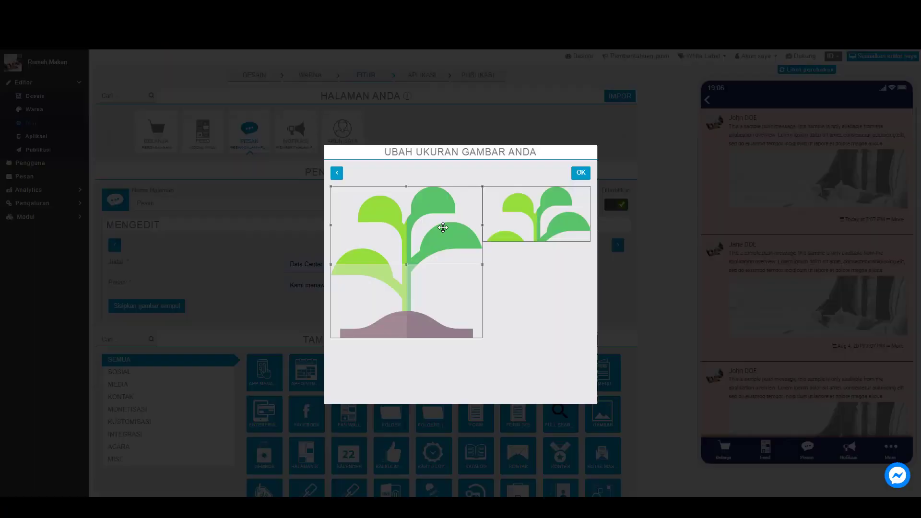
click(576, 174)
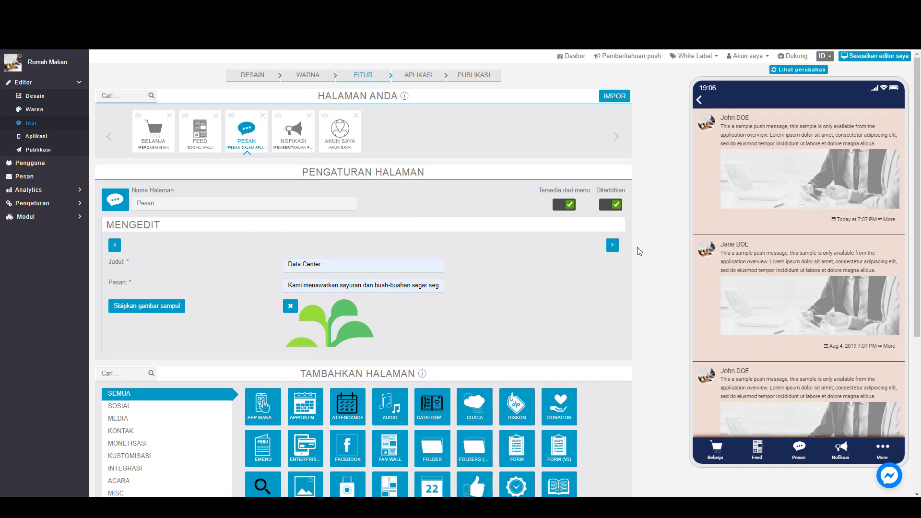
- Send the Data Center message immediately to all users, and view it in the refreshed app preview
click(612, 245)
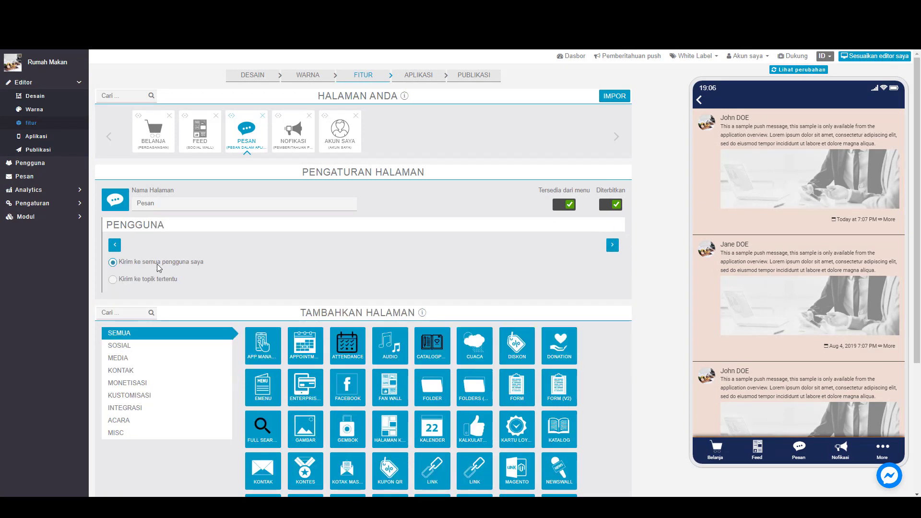
click(612, 245)
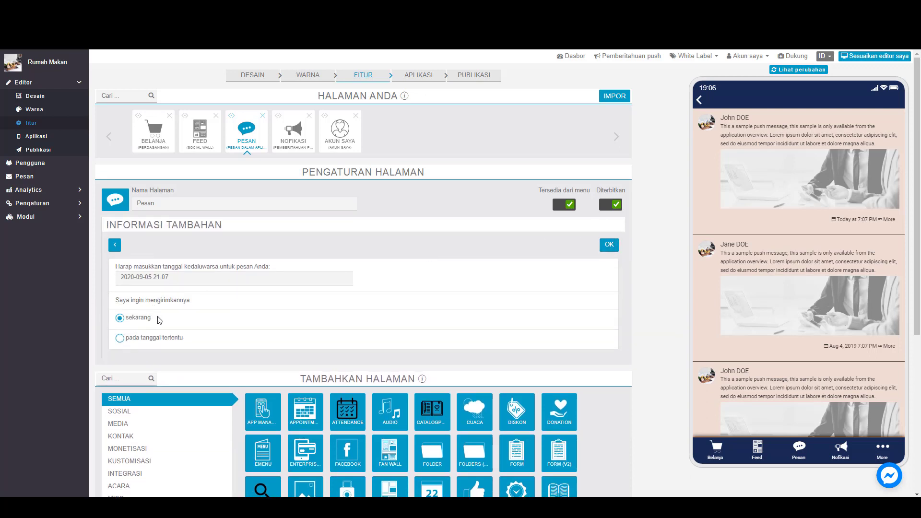
drag(158, 319, 137, 322)
click(146, 340)
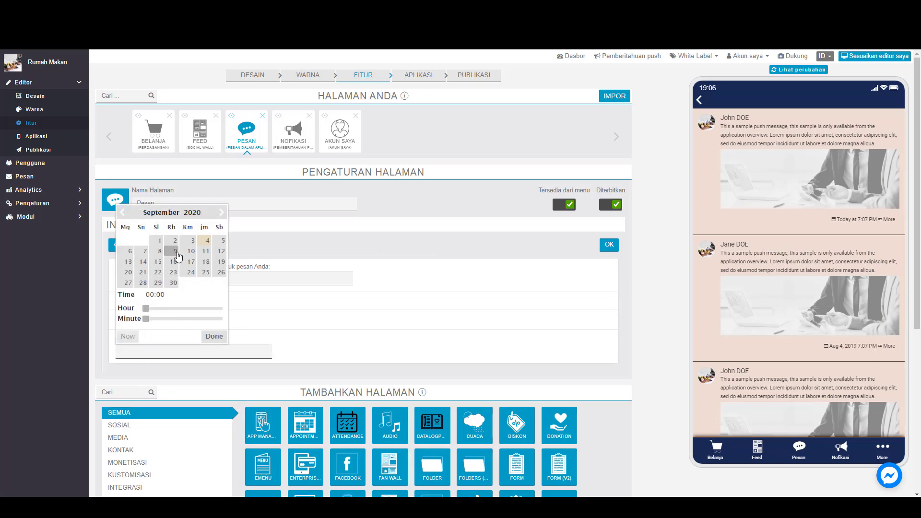
click(256, 309)
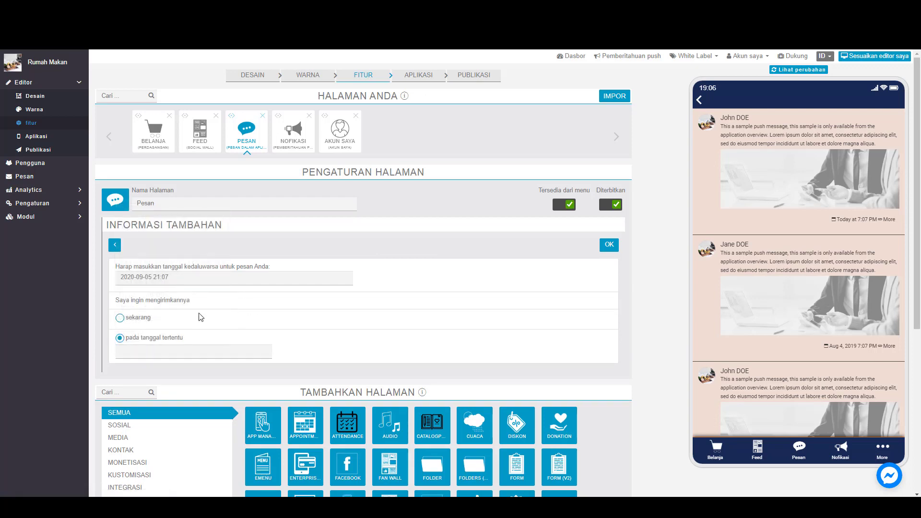
click(137, 319)
click(609, 245)
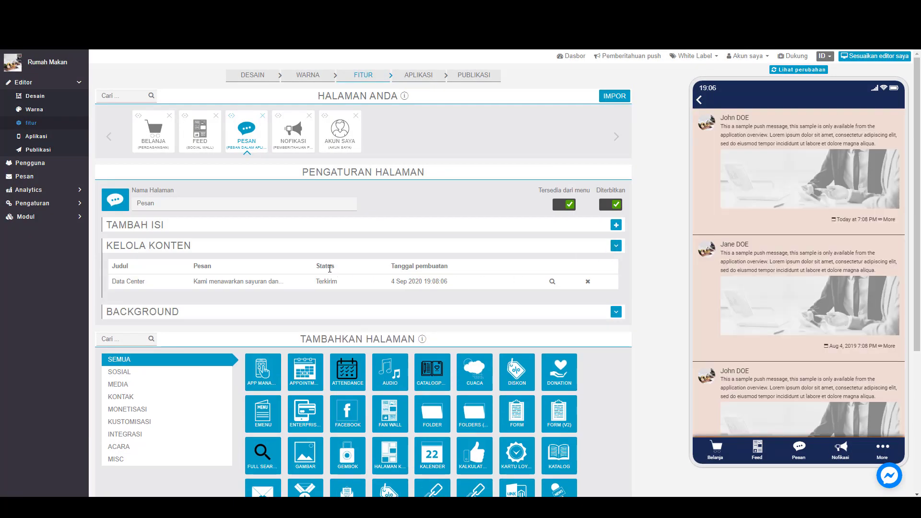
click(792, 70)
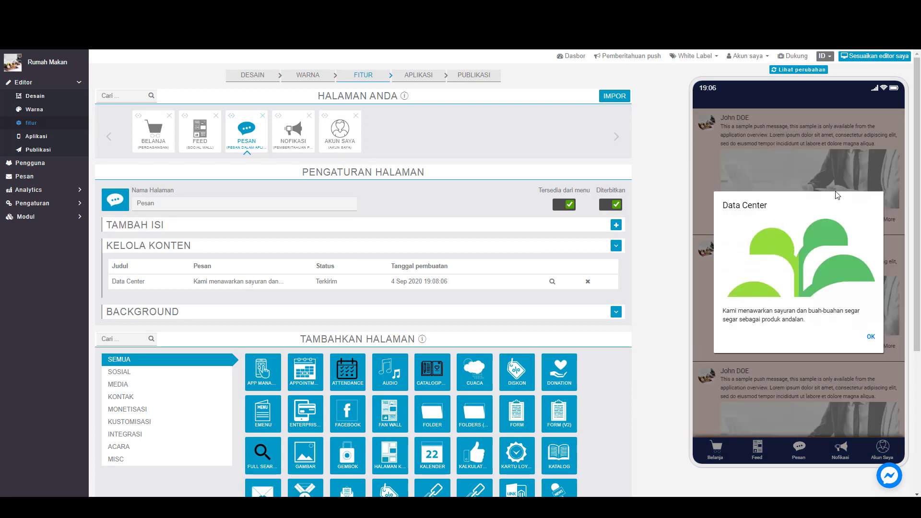
click(872, 338)
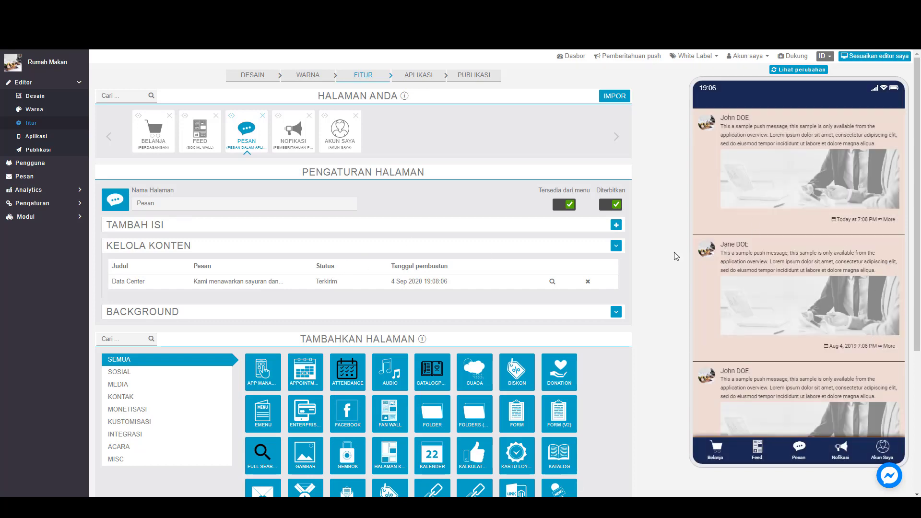
- Start adding content on the Nofikasi page and read the requirement for sending push notifications
click(286, 139)
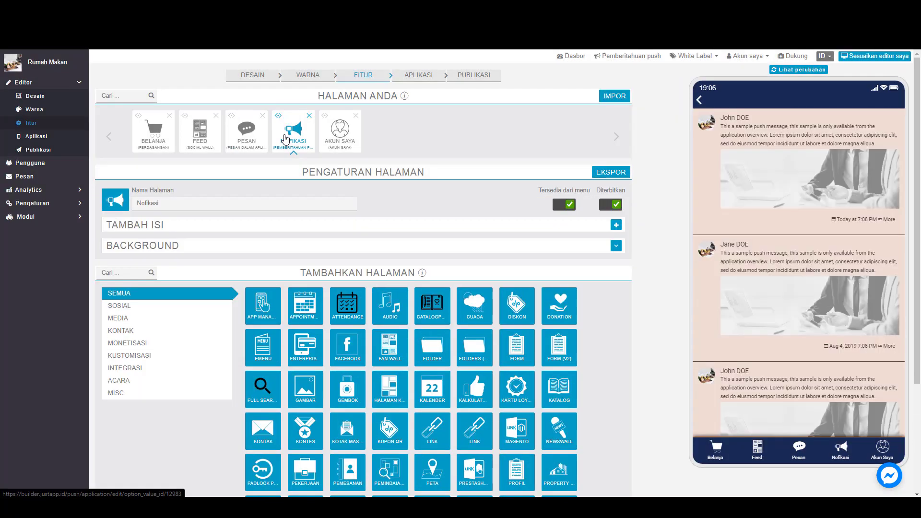
click(614, 226)
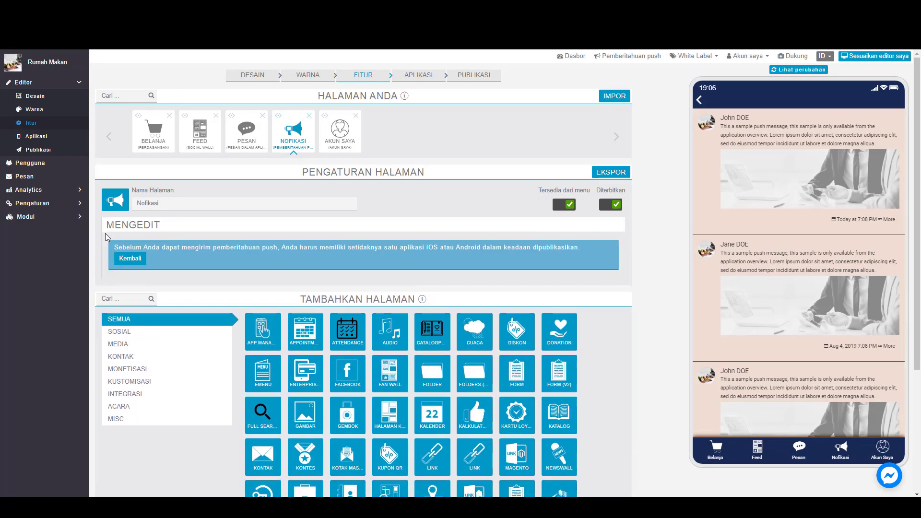
drag(124, 245, 531, 261)
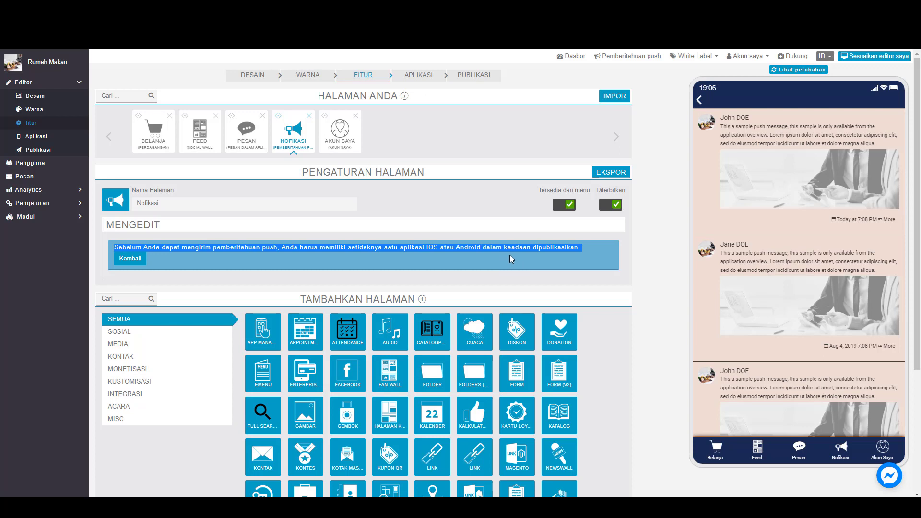
click(591, 248)
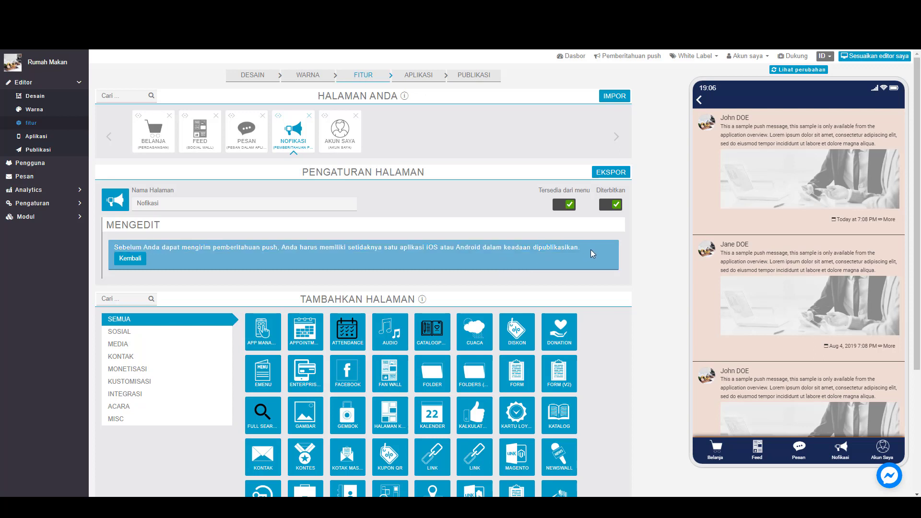
drag(592, 249, 536, 248)
- On the Akun Saya page, set the commercial agreement's custom label to "Centang untuk mendapatkan pembaharuan dari kami."
click(331, 139)
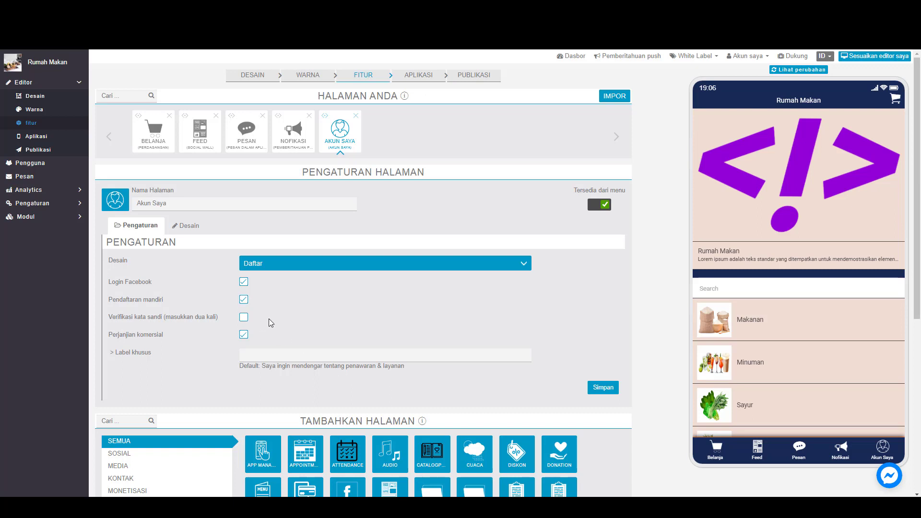
click(245, 318)
click(255, 354)
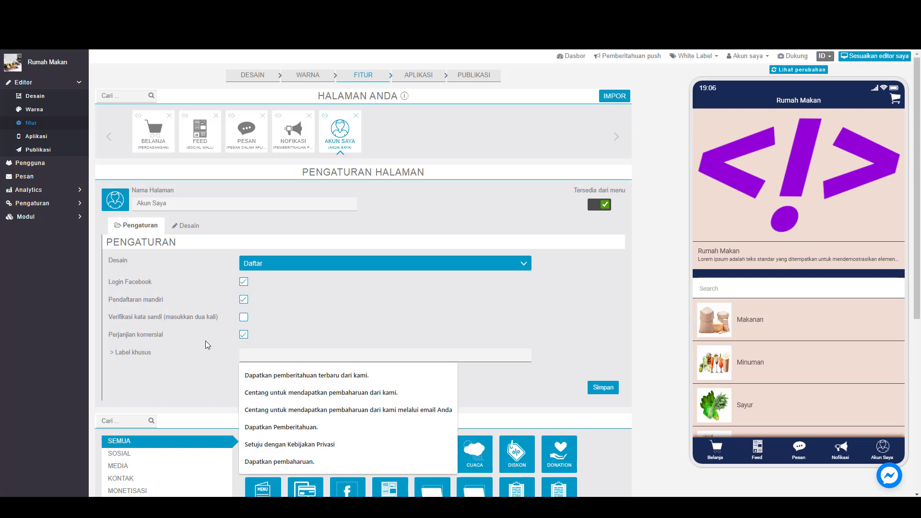
click(287, 339)
click(285, 355)
click(289, 398)
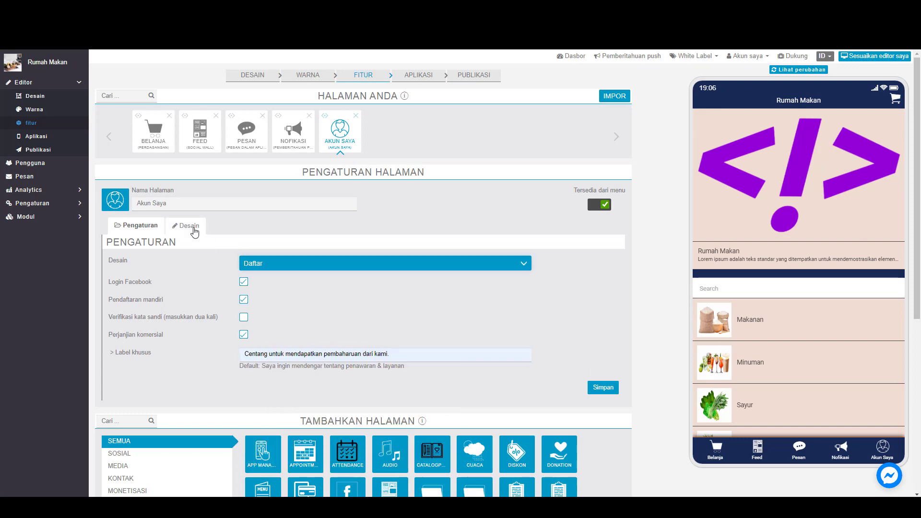
- Apply Layout 1 as the design of the Akun Saya page
click(191, 226)
scroll(159, 267, down, 1)
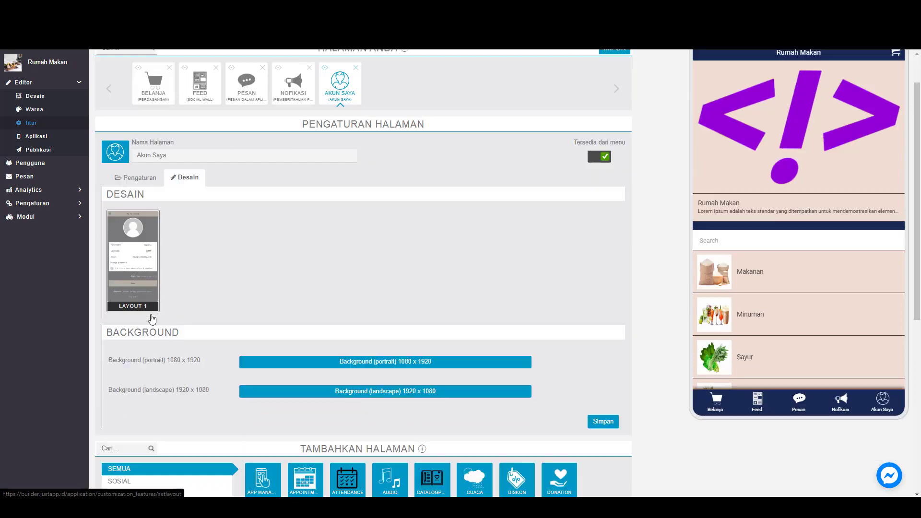
click(136, 242)
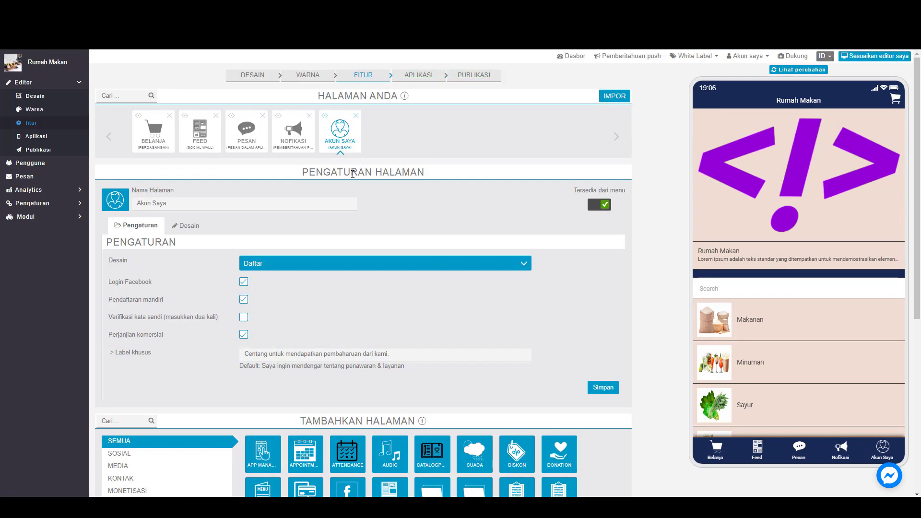
- Add a Gembok page to the app and place it first in the page order, before Belanja
scroll(338, 202, down, 3)
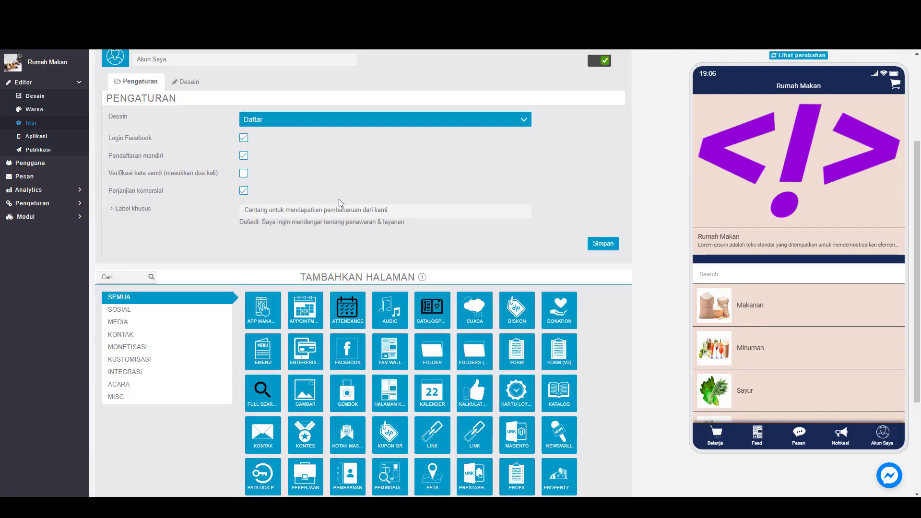
scroll(367, 220, up, 3)
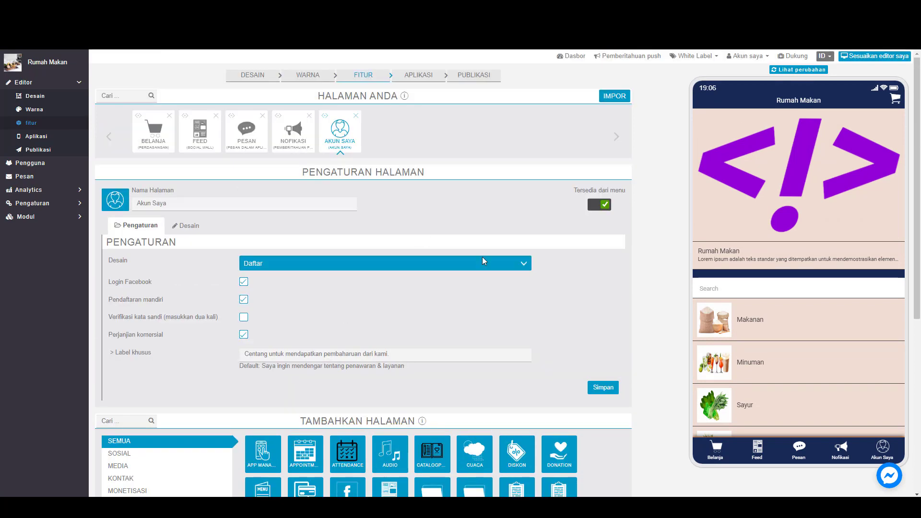
scroll(810, 366, down, 3)
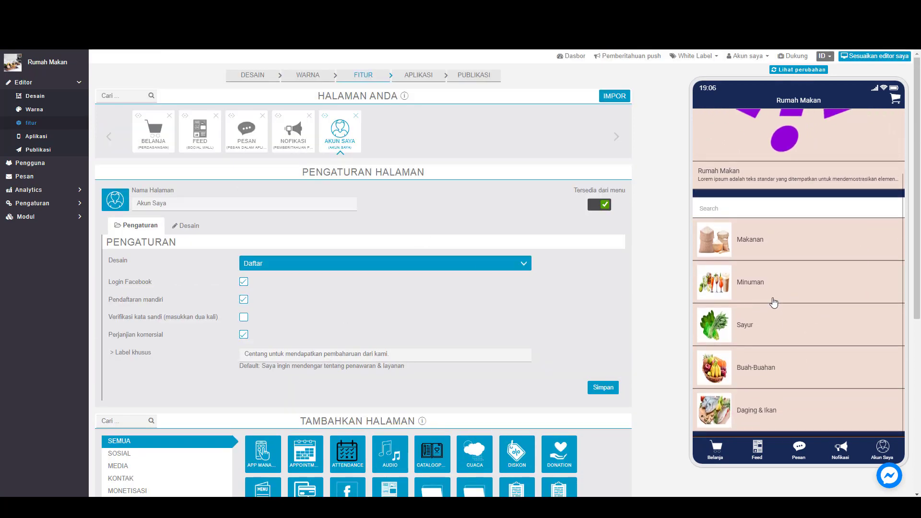
scroll(774, 303, up, 3)
scroll(318, 302, down, 2)
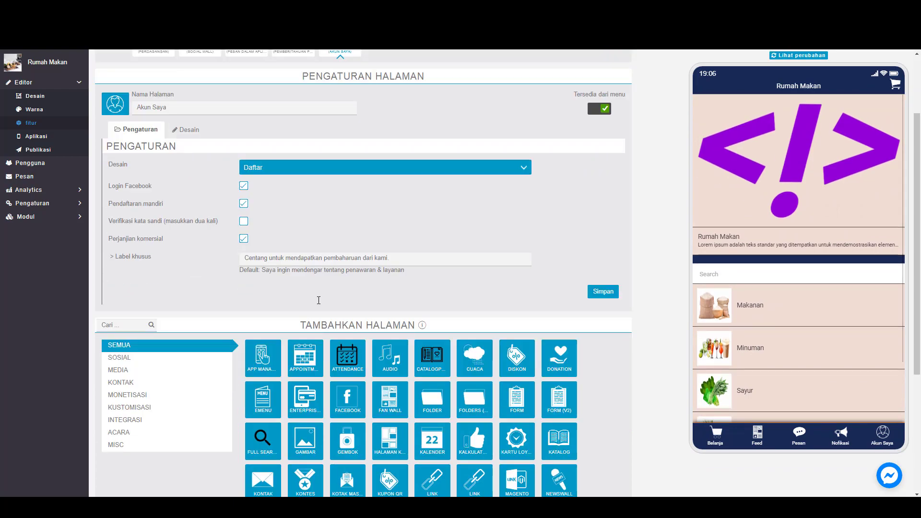
scroll(319, 301, down, 3)
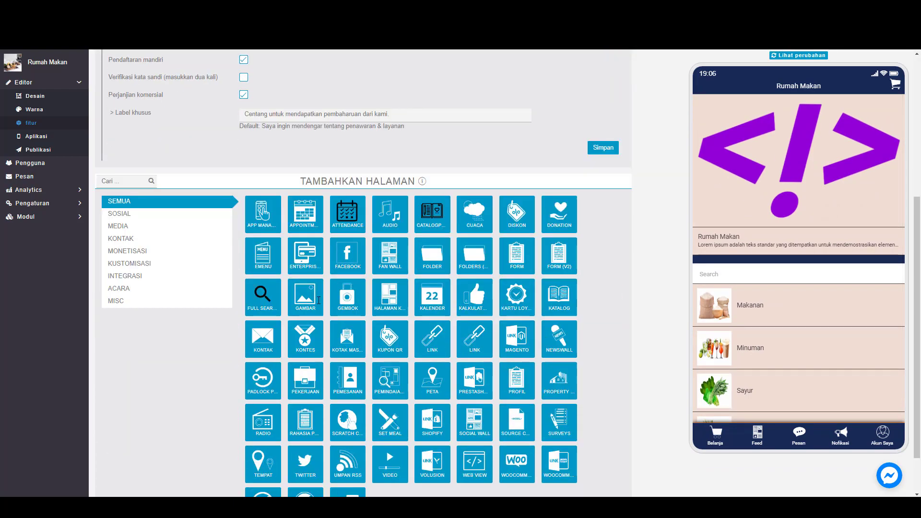
click(347, 298)
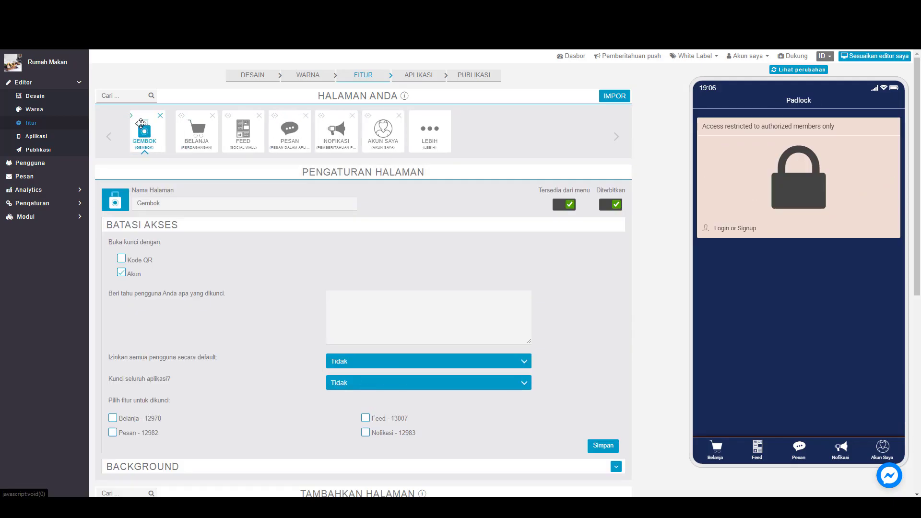
drag(141, 123, 166, 135)
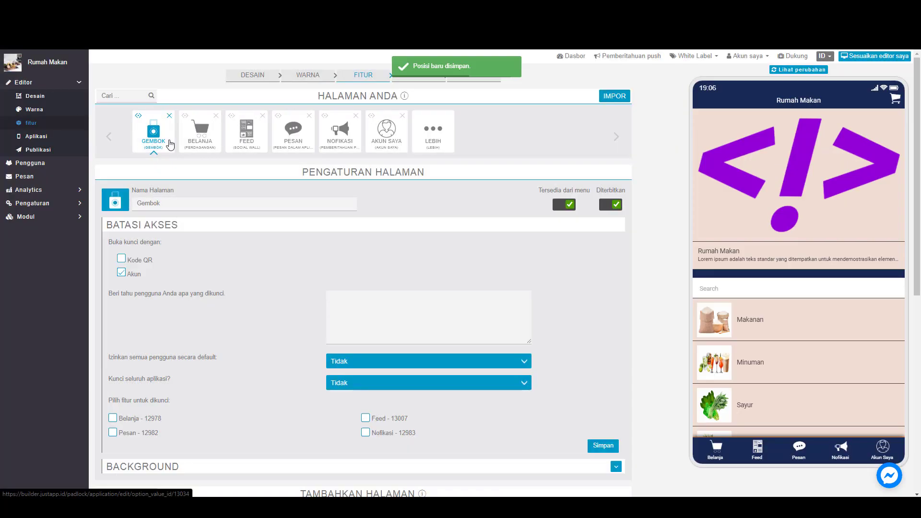
- Turn off both the Tersedia dari menu and Diterbitkan options for the Gembok page
click(566, 205)
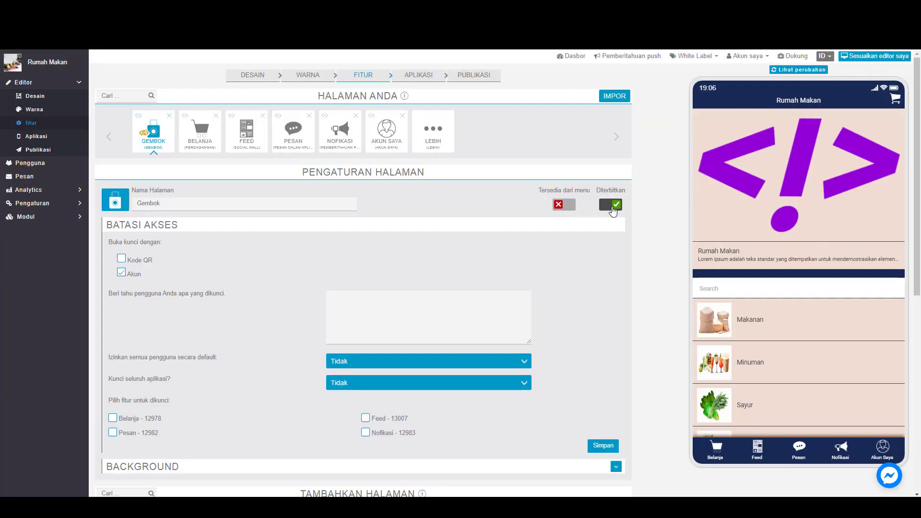
click(607, 207)
- Fill in the message telling users what is locked with the placeholder paragraph beginning "Lorem ipsum, atau ringkasnya lipsum, adalah teks standar"
scroll(166, 246, down, 1)
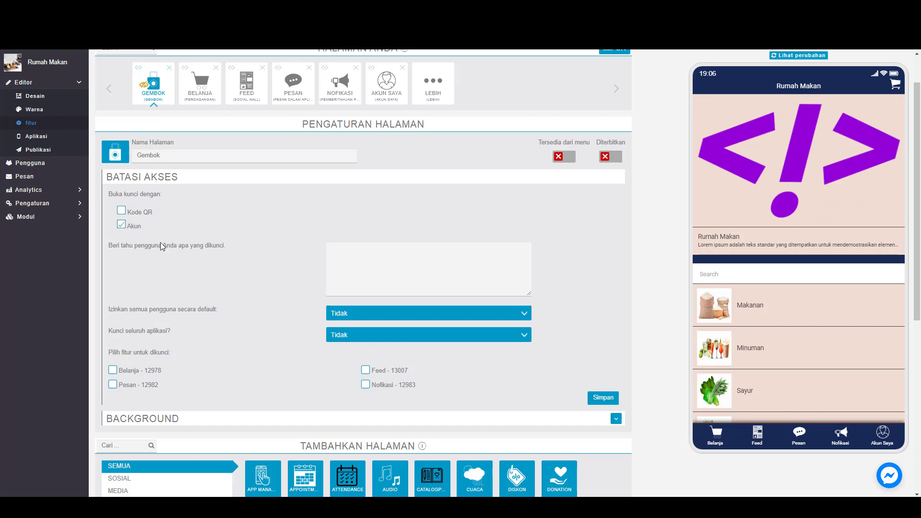
key(Tab)
drag(108, 248, 223, 249)
click(331, 255)
right_click(342, 252)
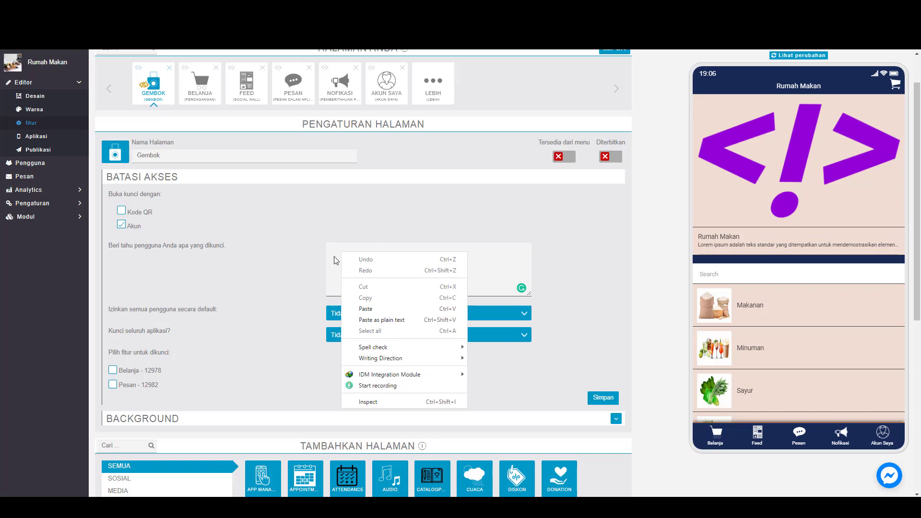
click(337, 247)
text(Lorem ipsum, atau ringkasnya lipsum, adalah teks standar yang ditempatkan untuk mendemostrasikan elemen grafis atau presentasi visual seperti font, tipografi, dan tata letak.)
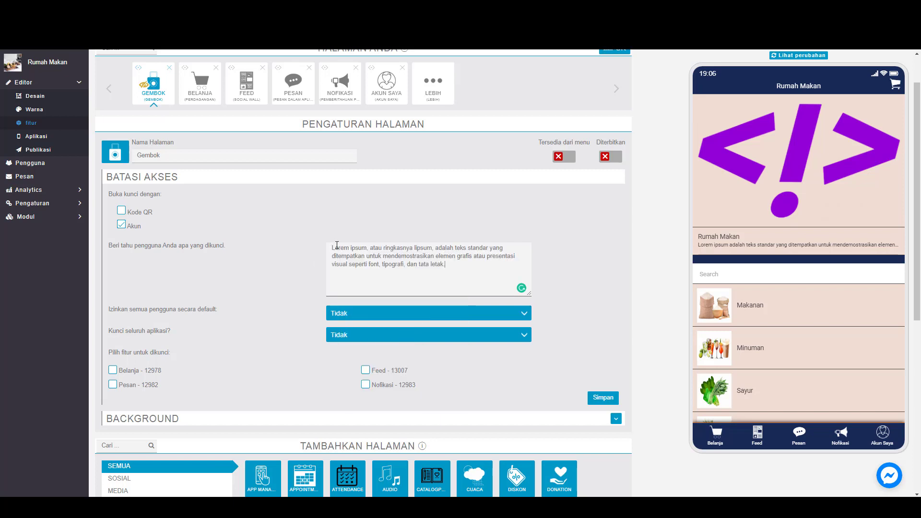
drag(445, 265, 320, 249)
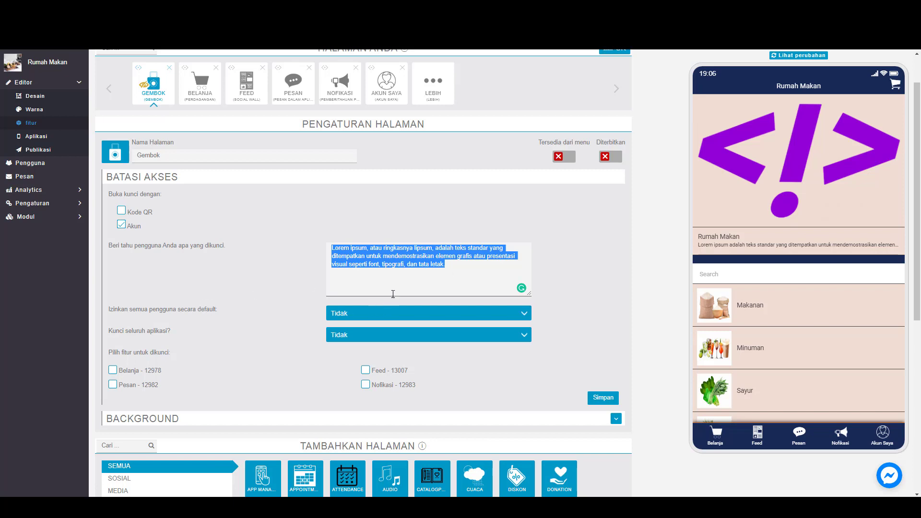
click(463, 271)
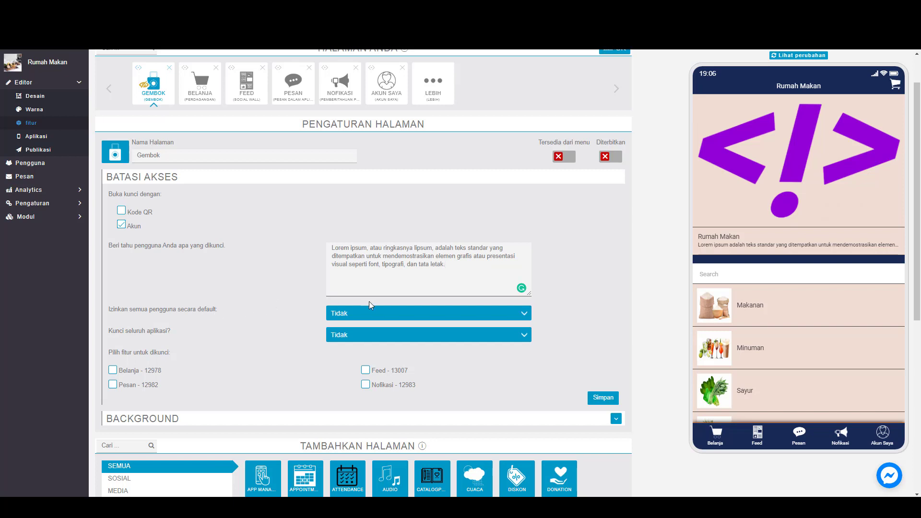
- Set both Izinkan semua pengguna secara default and Kunci seluruh aplikasi to Ya for the Gembok page
click(395, 315)
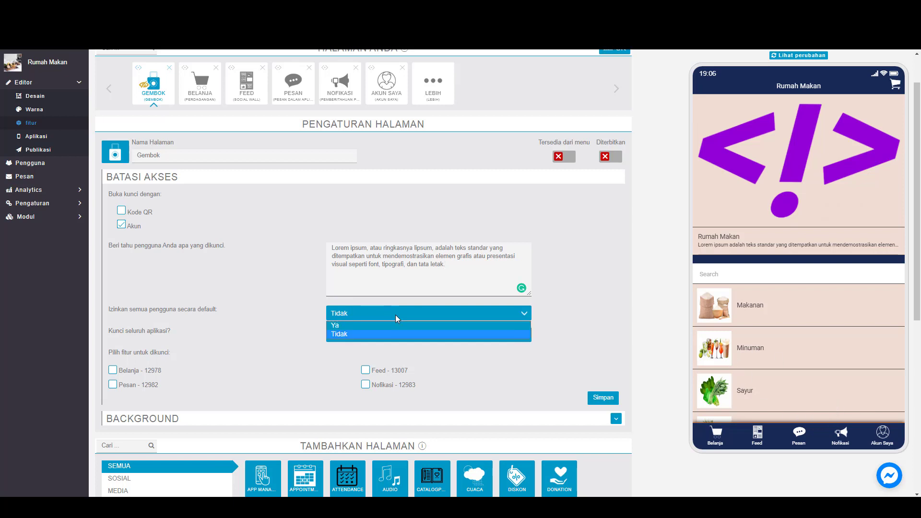
click(353, 313)
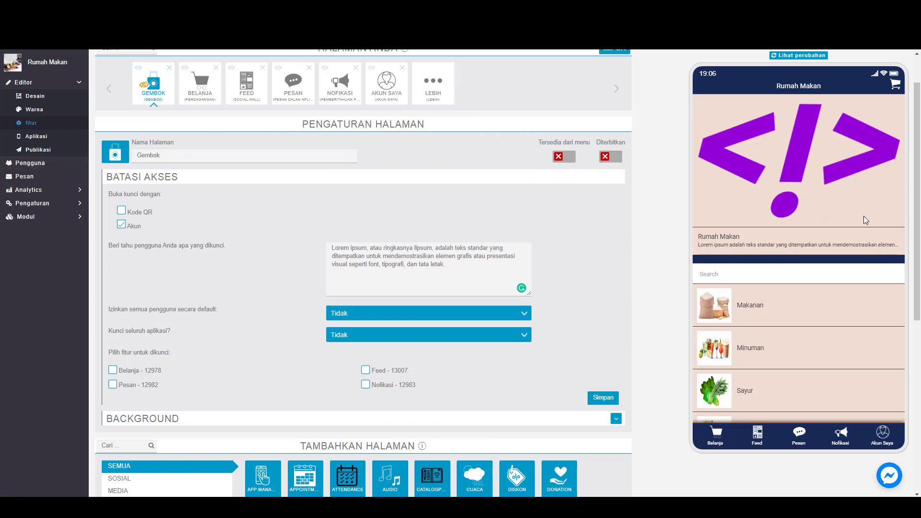
click(499, 324)
click(386, 332)
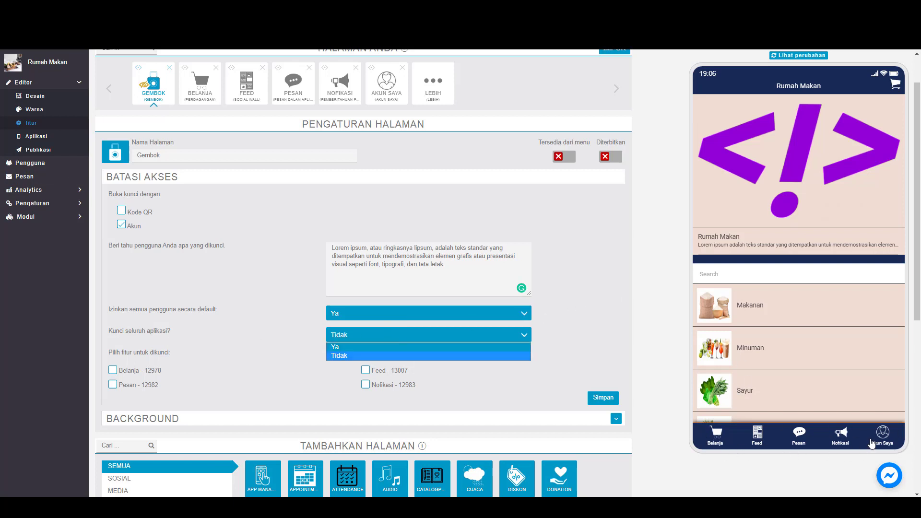
click(351, 340)
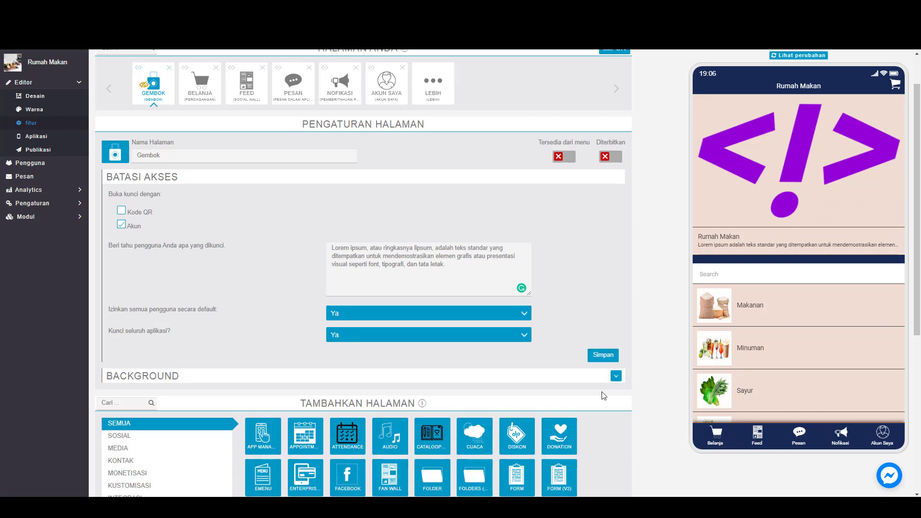
- Try setting Kunci seluruh aplikasi to Tidak with only the Belanja and Pesan features selected for locking
click(456, 336)
click(344, 353)
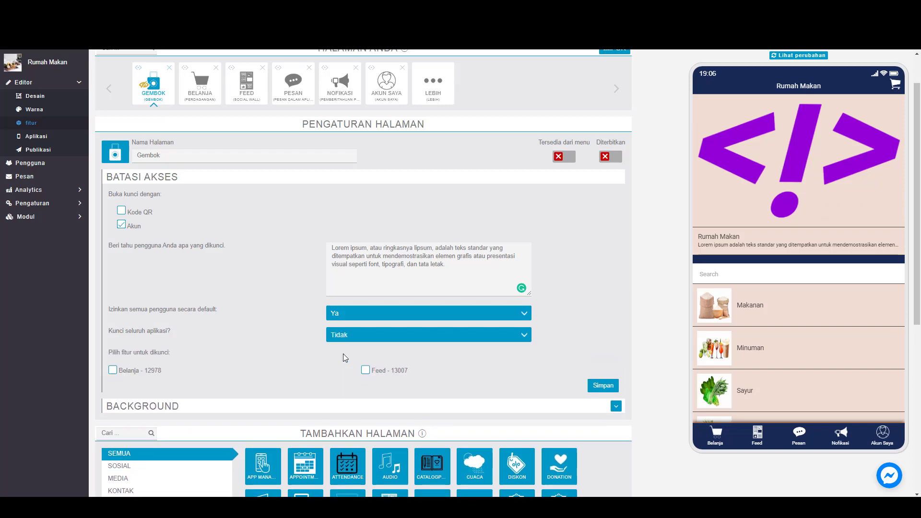
click(113, 384)
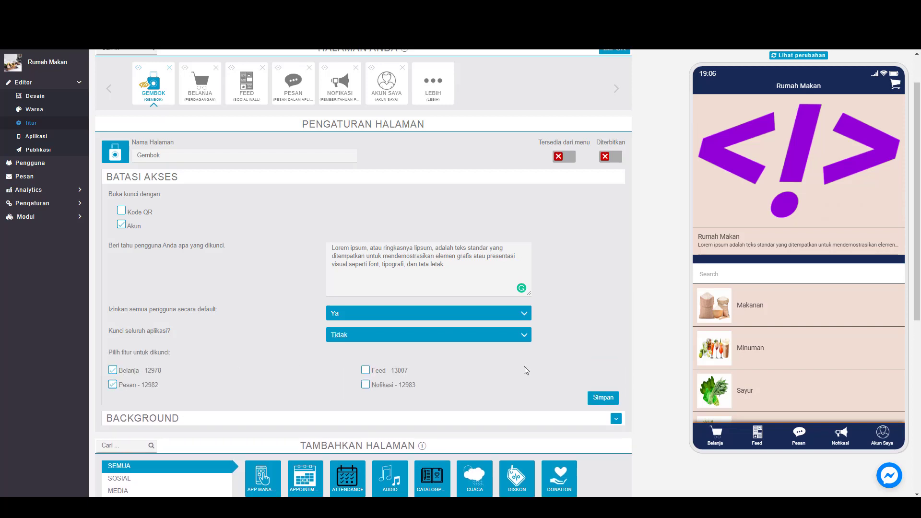
- Save the Gembok access restrictions with Kunci seluruh aplikasi set to Ya, and refresh the app preview
click(598, 400)
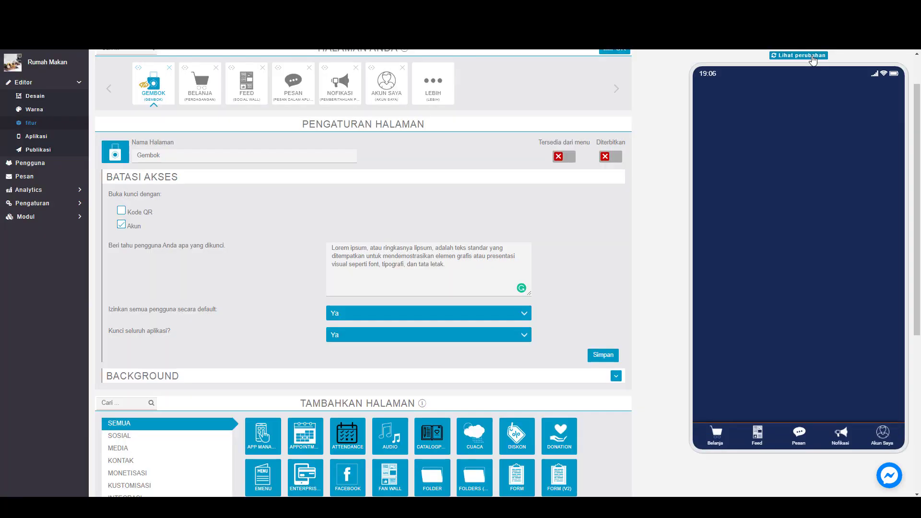
click(813, 57)
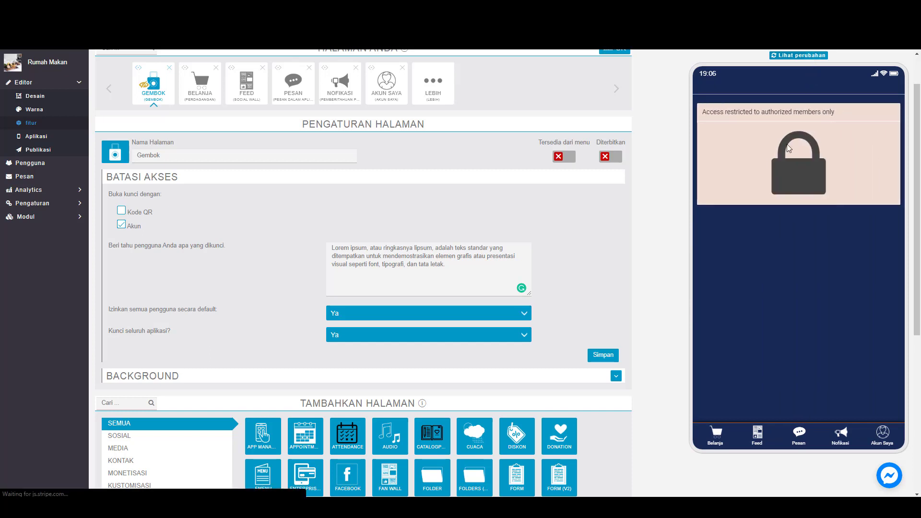
click(610, 357)
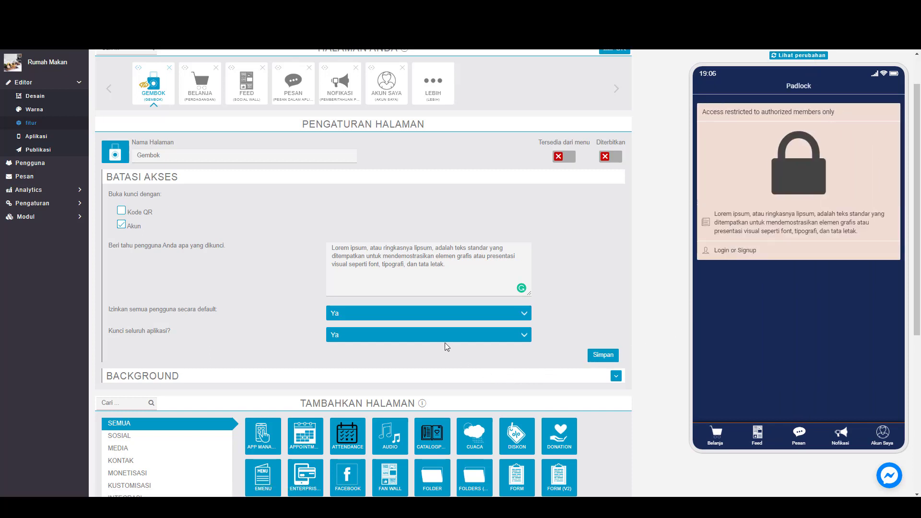
click(417, 336)
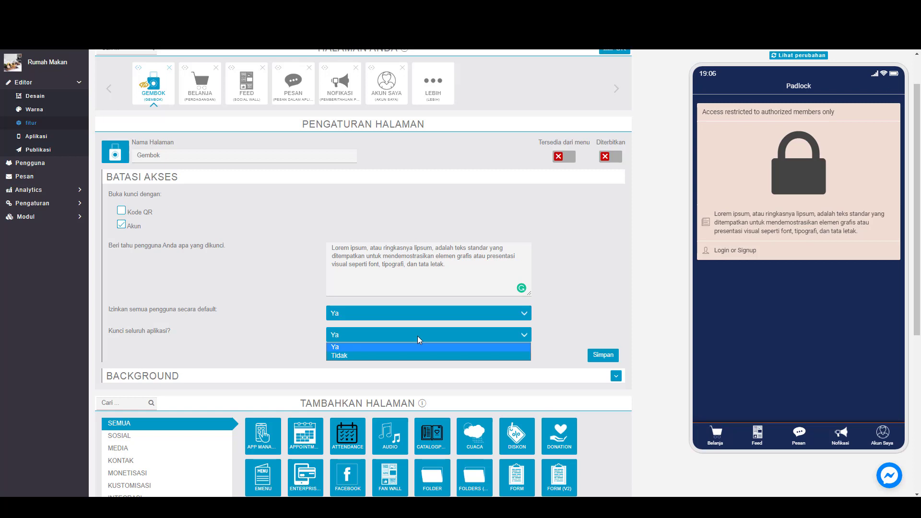
click(390, 356)
click(405, 336)
click(398, 346)
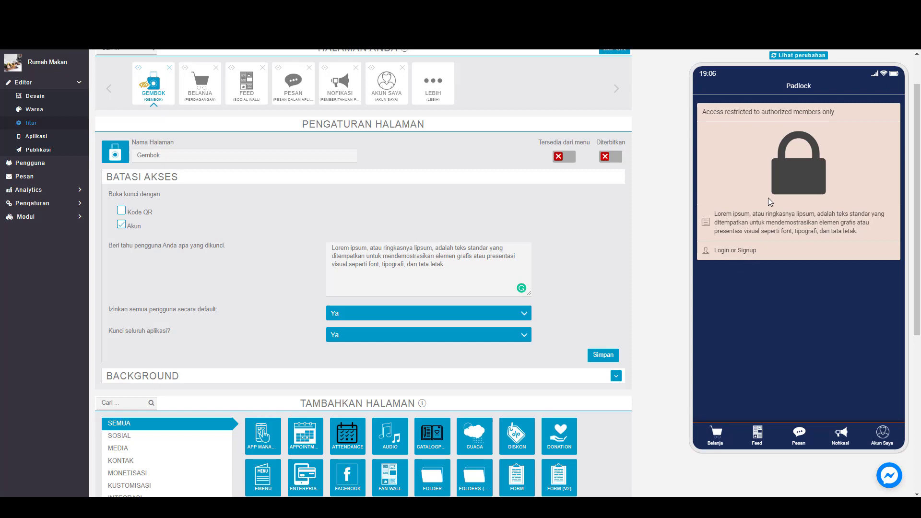
- Test the lock in the app preview by opening Belanja and the Akun Saya login page, and close the login page
click(715, 437)
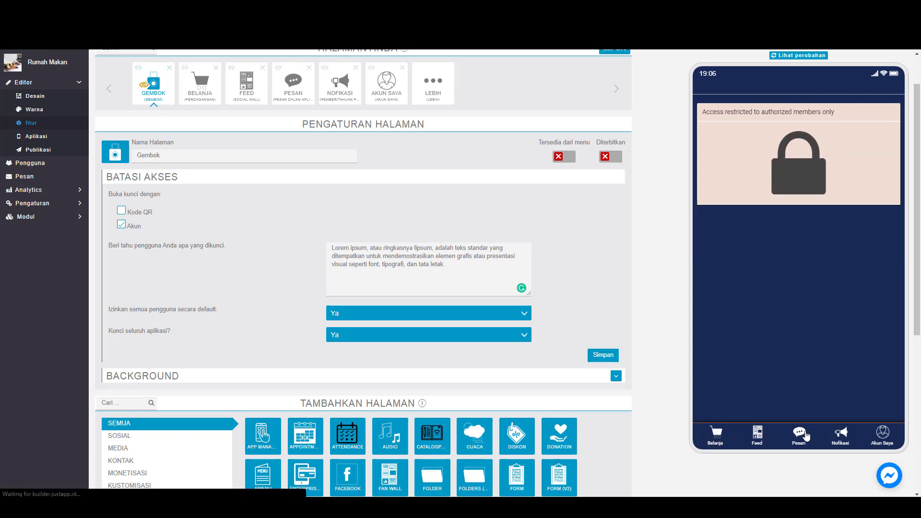
click(883, 438)
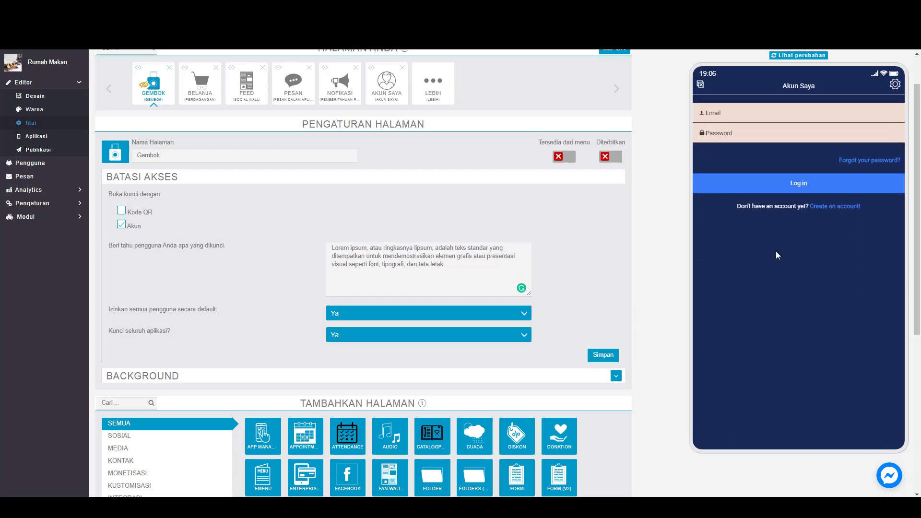
click(699, 87)
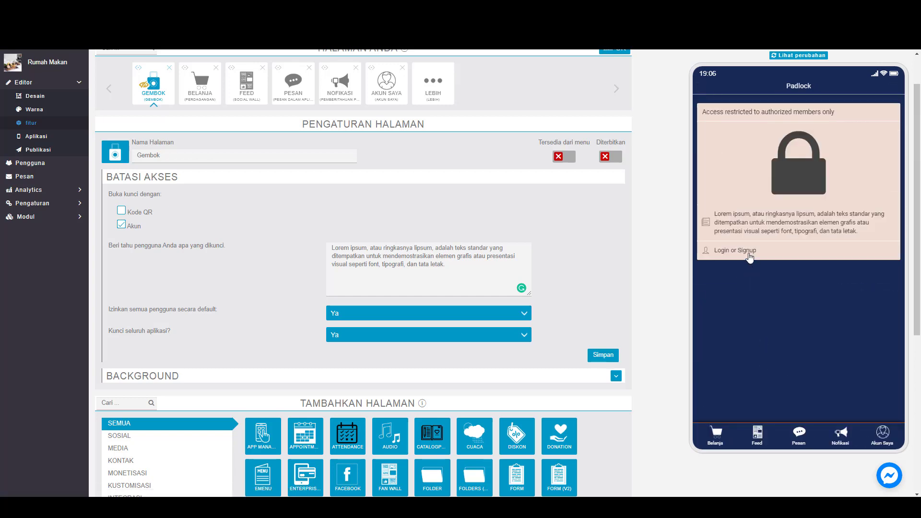